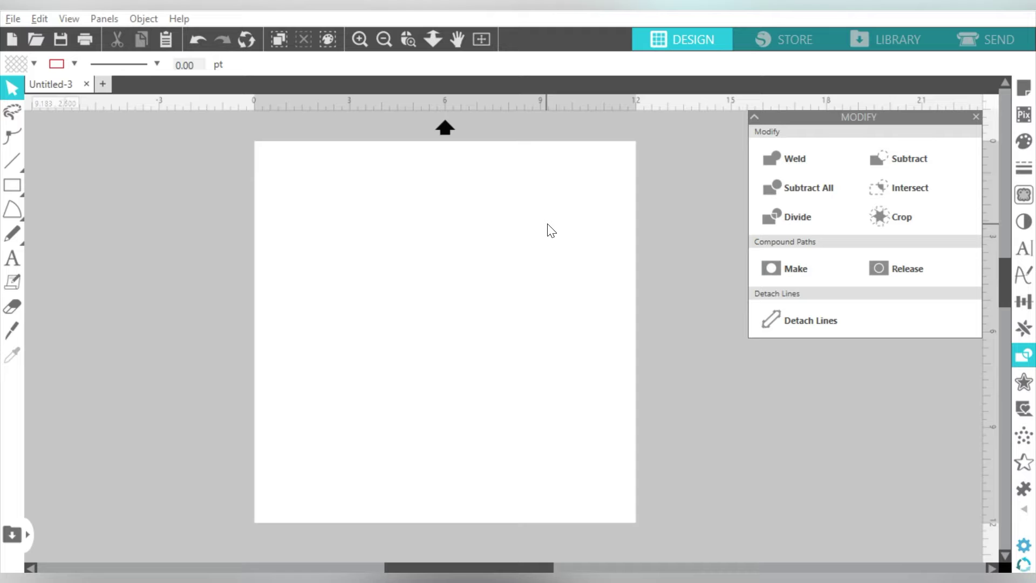
- Show the Modify tools and draw a circle in the upper-left area of the page
click(104, 21)
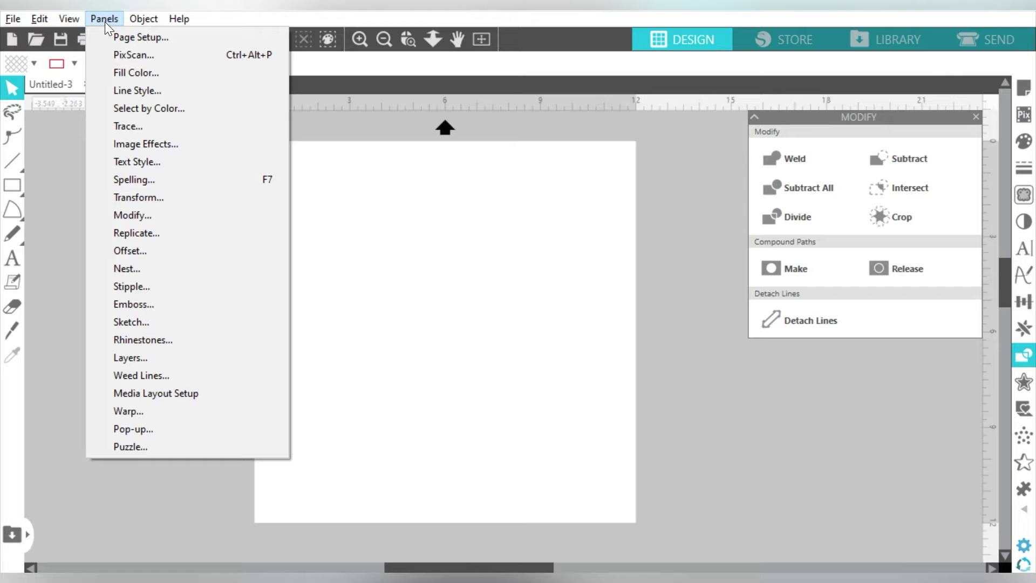
click(167, 217)
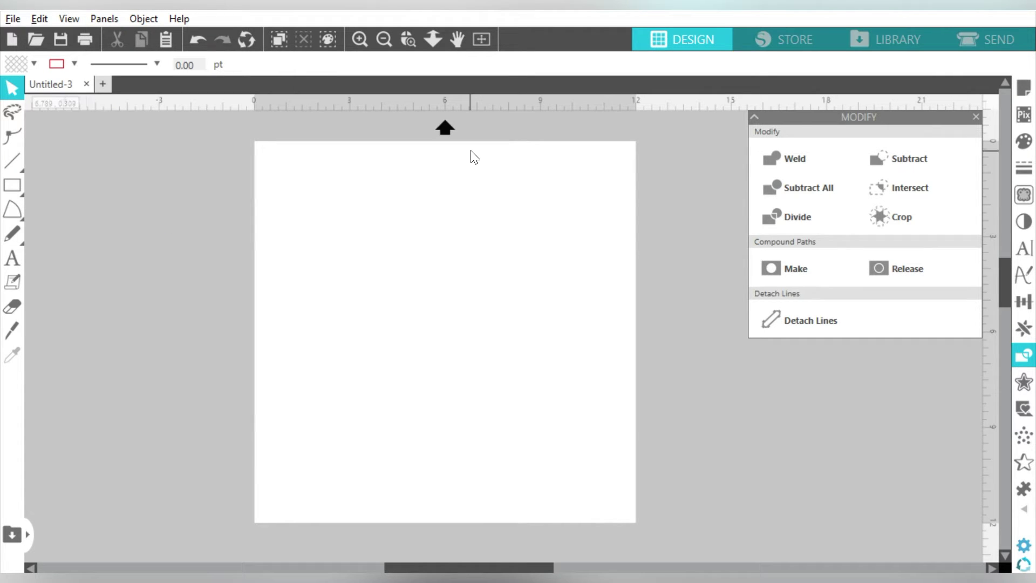
click(11, 186)
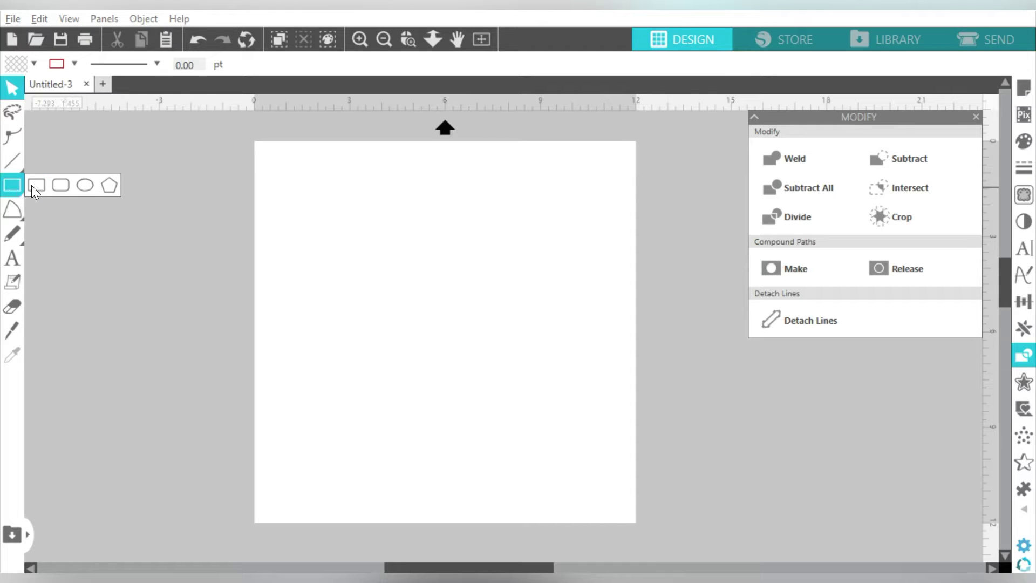
click(83, 185)
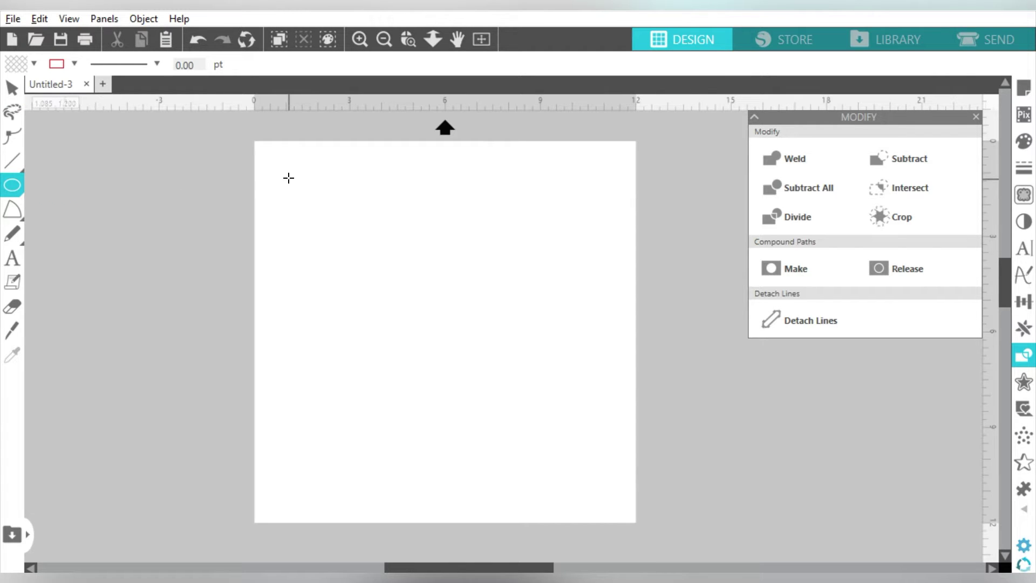
drag(288, 177, 412, 324)
- Draw a square about 4.1 in wide that overlaps the lower-right part of the circle
click(16, 186)
key(r)
drag(400, 235, 519, 381)
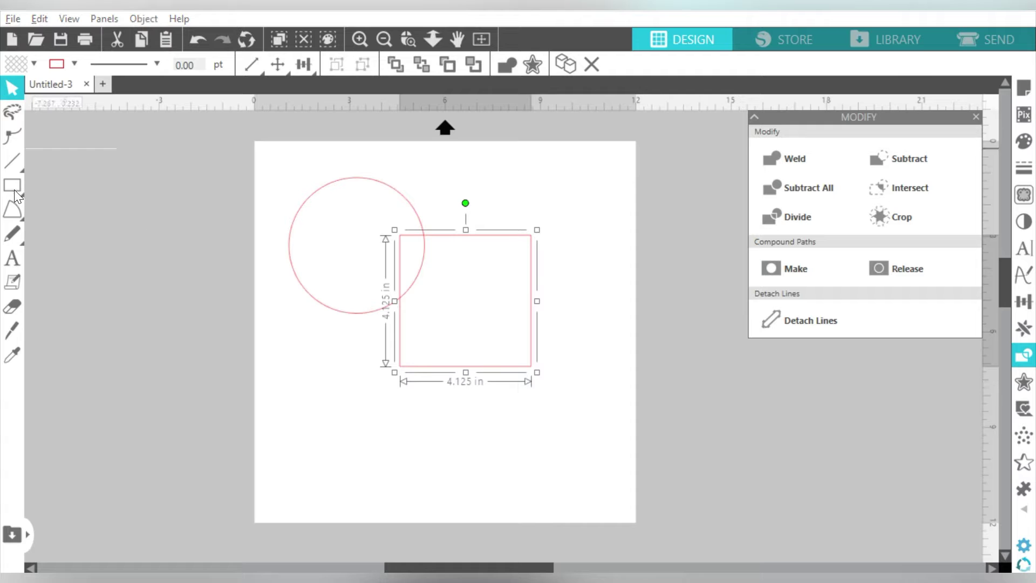
- Draw a five-sided polygon above the square, overlapping both the circle and the square
mouse_move(14, 189)
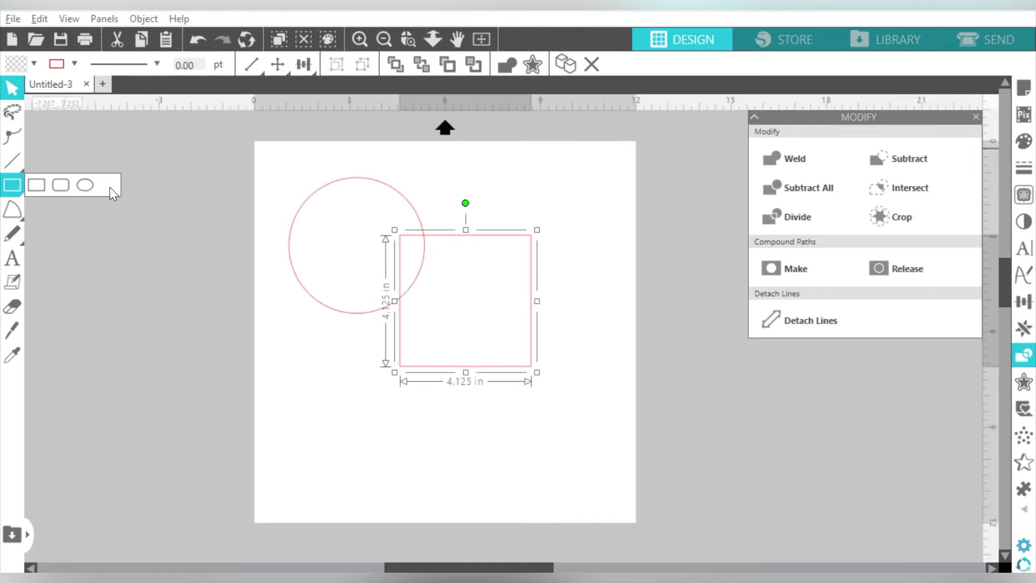
click(109, 187)
drag(436, 187, 473, 233)
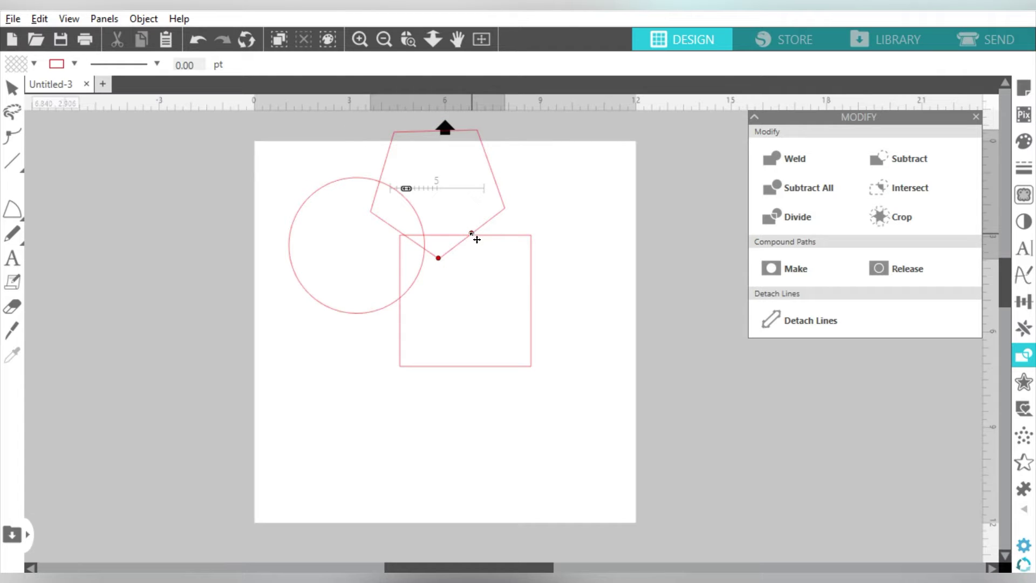
- Move the three shapes down onto the page and enlarge them together to about 9.5 by 9.3 in
drag(303, 164, 507, 312)
drag(461, 254, 457, 294)
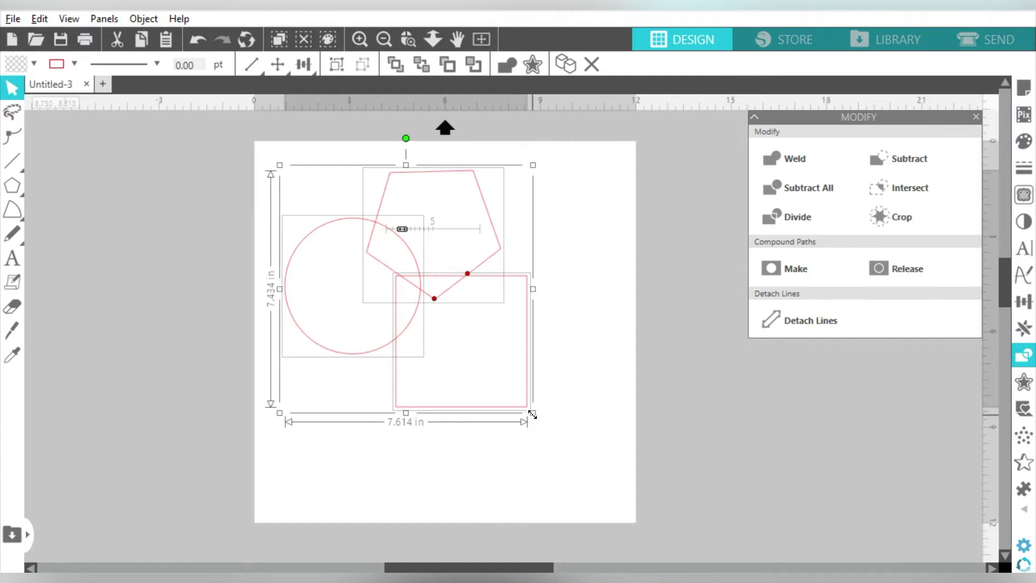
drag(533, 412, 589, 486)
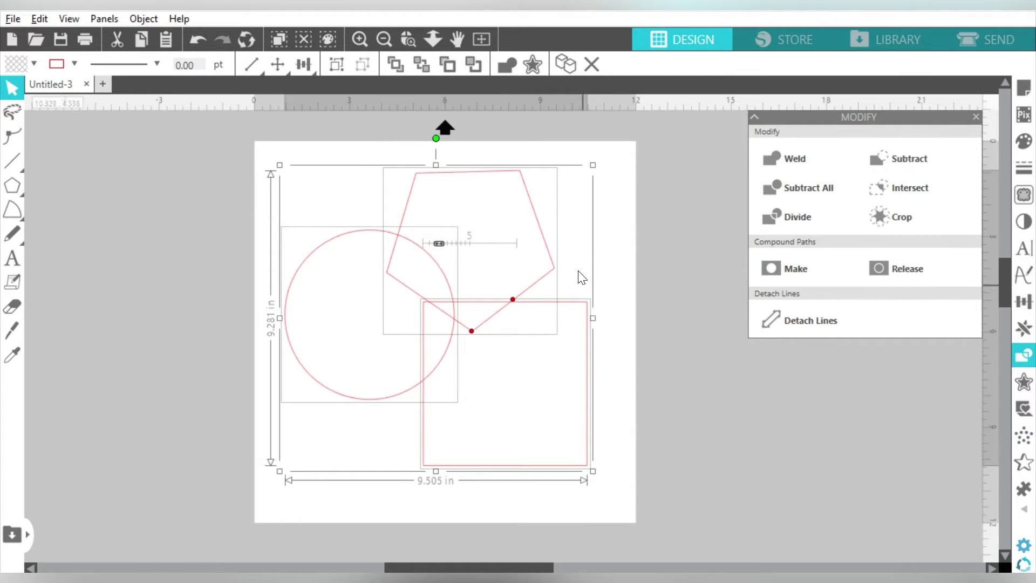
- Fill the pentagon with red, the circle with yellow and the square with blue
click(566, 264)
click(544, 241)
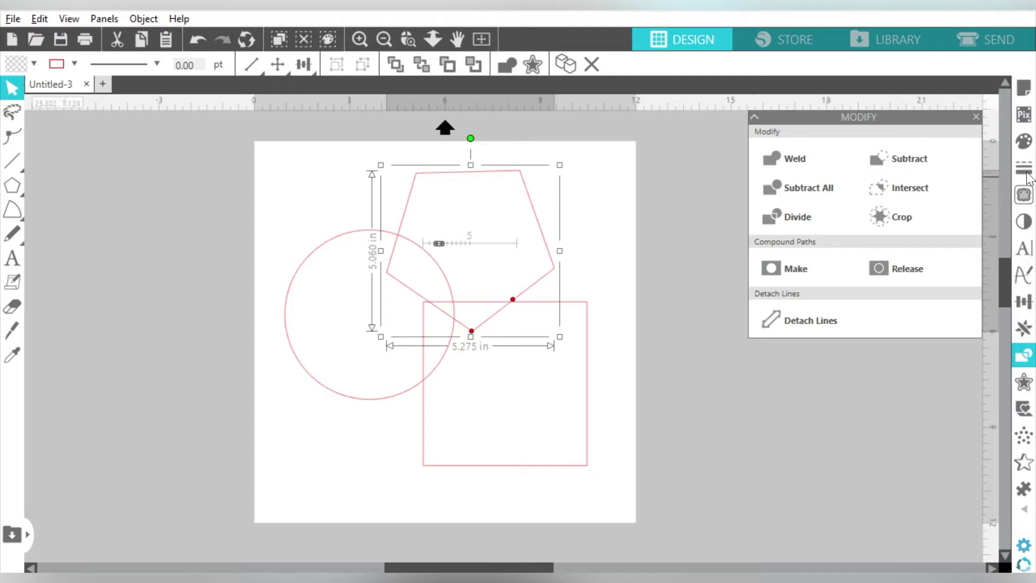
click(1024, 140)
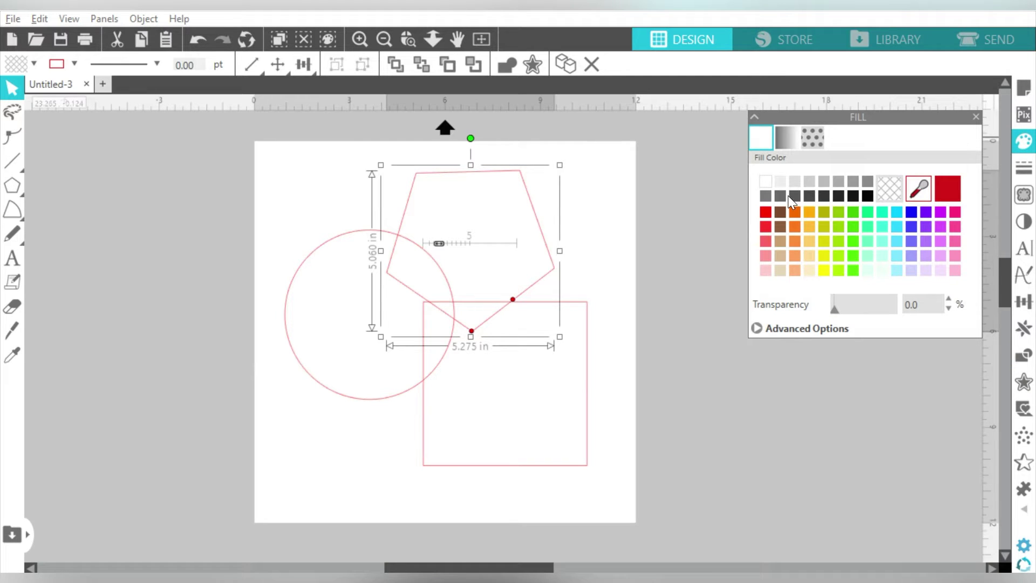
click(766, 212)
click(291, 236)
click(324, 266)
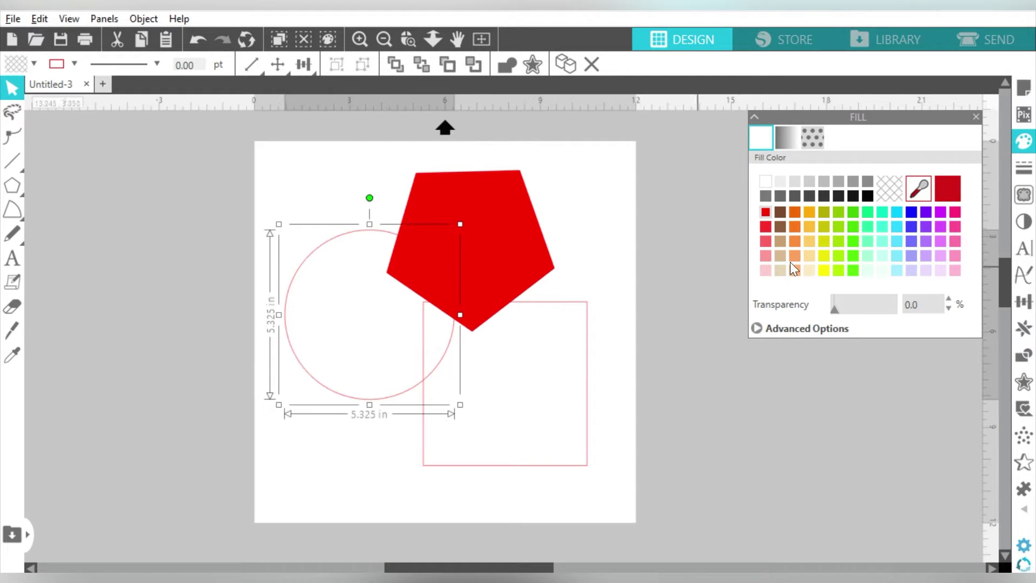
click(823, 270)
click(587, 353)
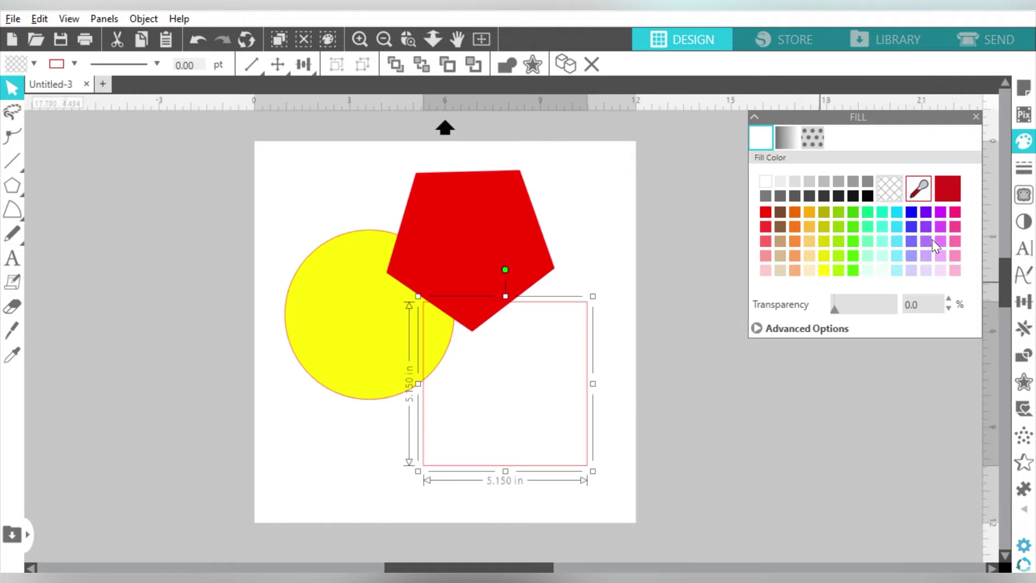
click(911, 212)
drag(606, 219, 395, 357)
click(614, 238)
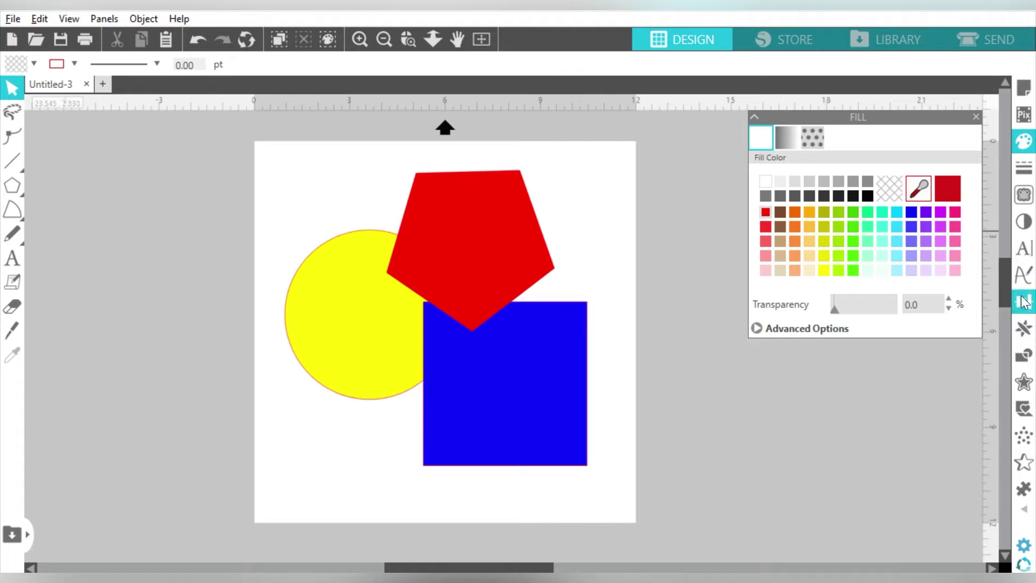
- Show the Modify tools again and shift the red pentagon slightly right and down
click(1023, 355)
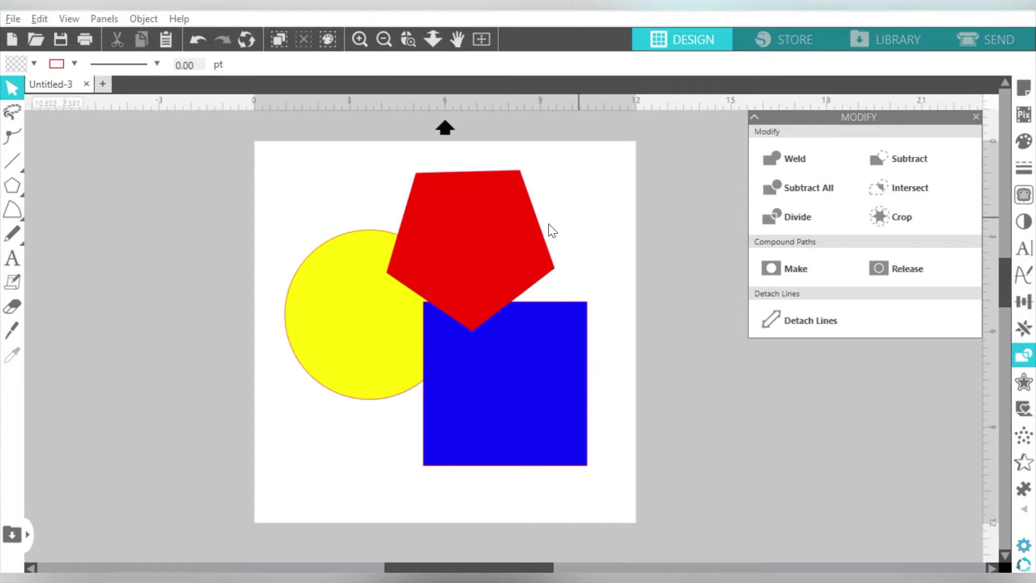
drag(483, 231, 497, 240)
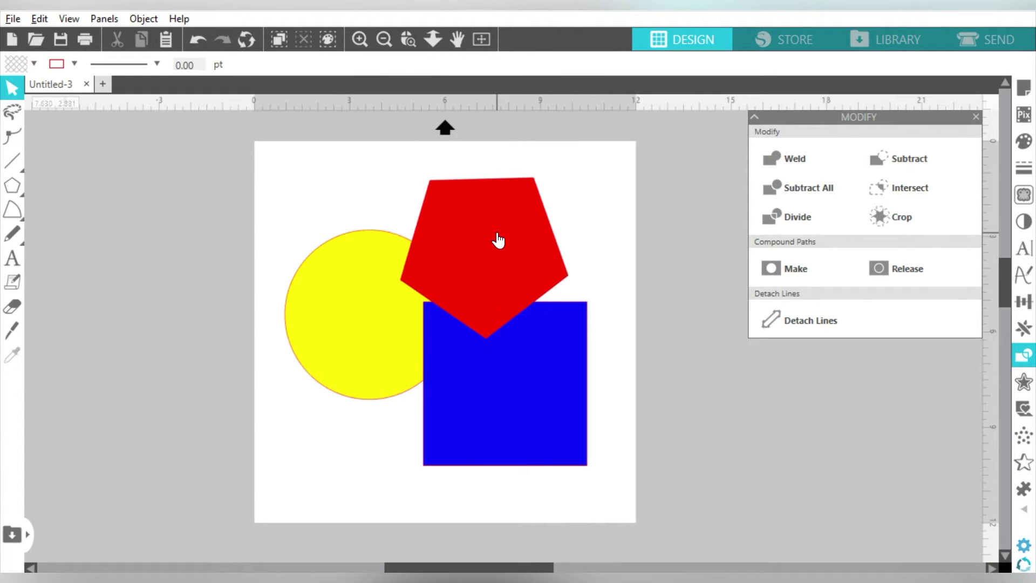
- Look up the Weld command among the context commands for the pentagon and square
drag(591, 203, 491, 367)
right_click(491, 368)
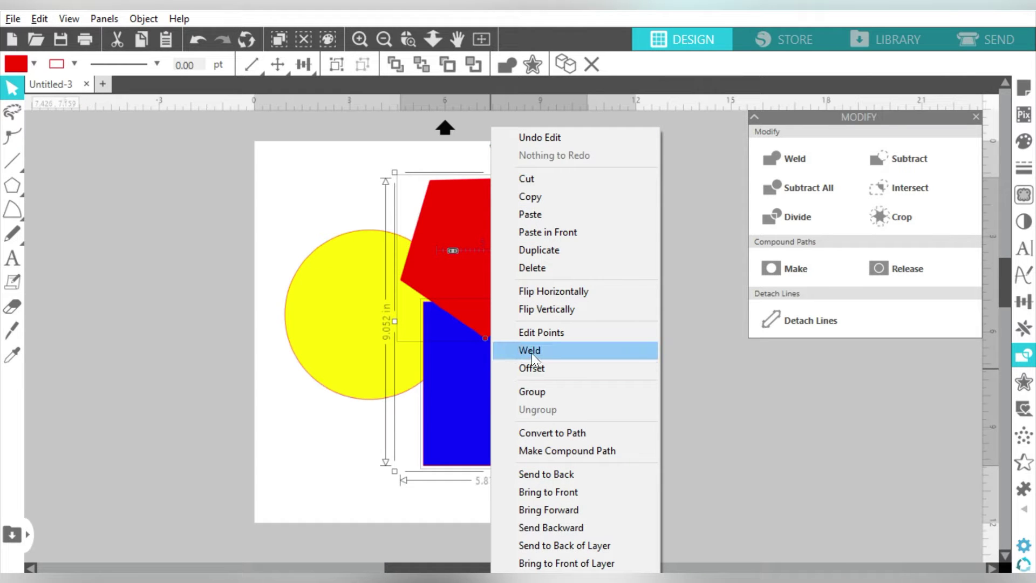
click(704, 253)
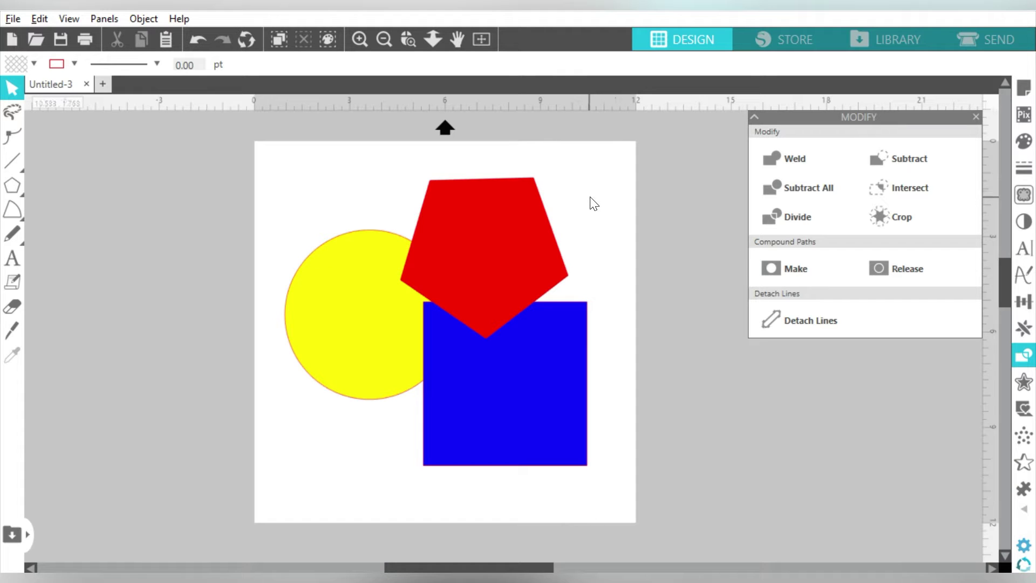
- Weld the circle, pentagon and square into one shape, and undo the weld
drag(601, 207, 404, 336)
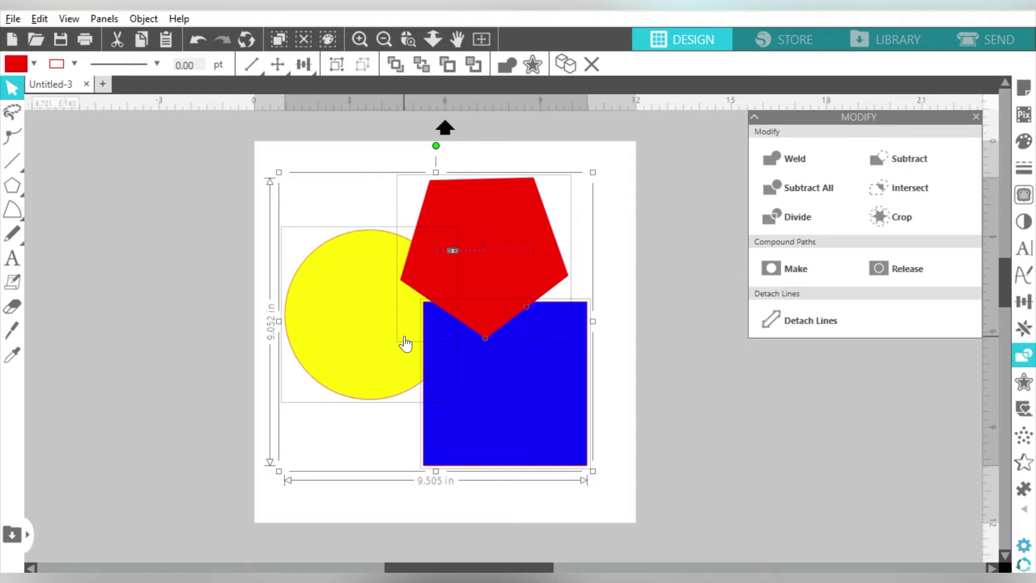
click(785, 158)
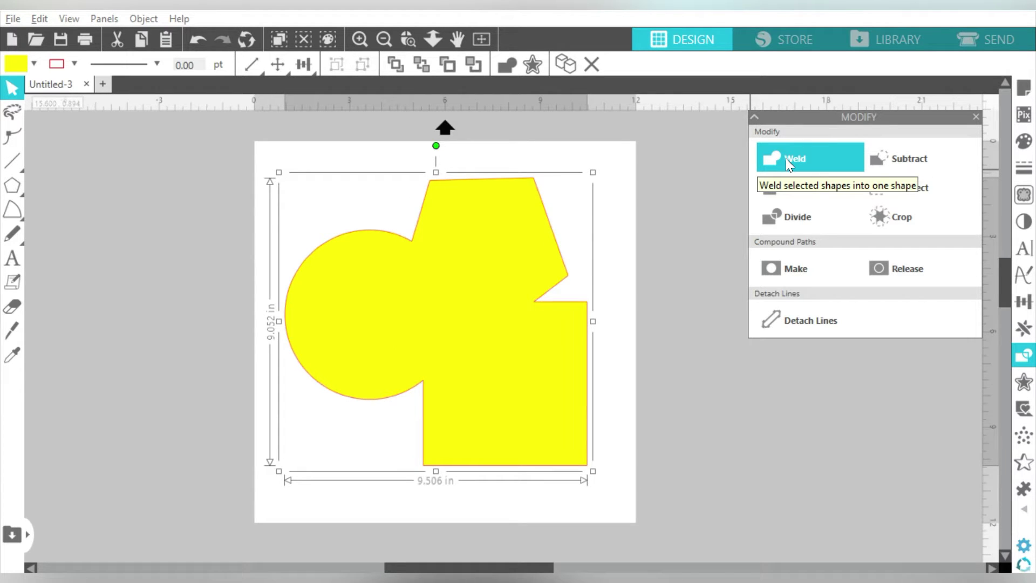
key(ctrl+z)
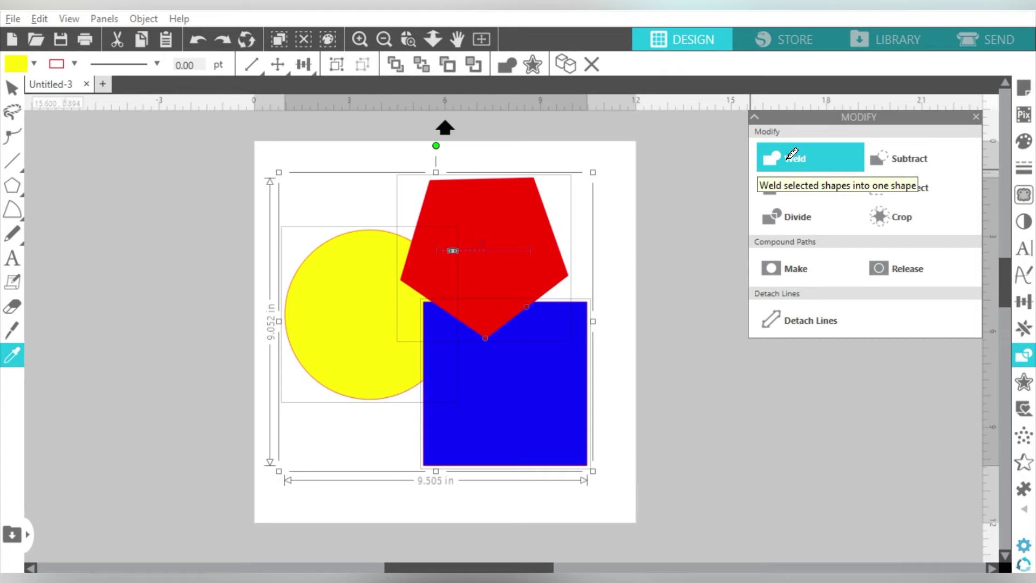
click(605, 259)
- Scale the blue square down proportionally to about 4.7 in
click(545, 398)
mouse_move(592, 472)
mouse_down()
mouse_move(573, 451)
mouse_move(583, 458)
mouse_up()
click(592, 288)
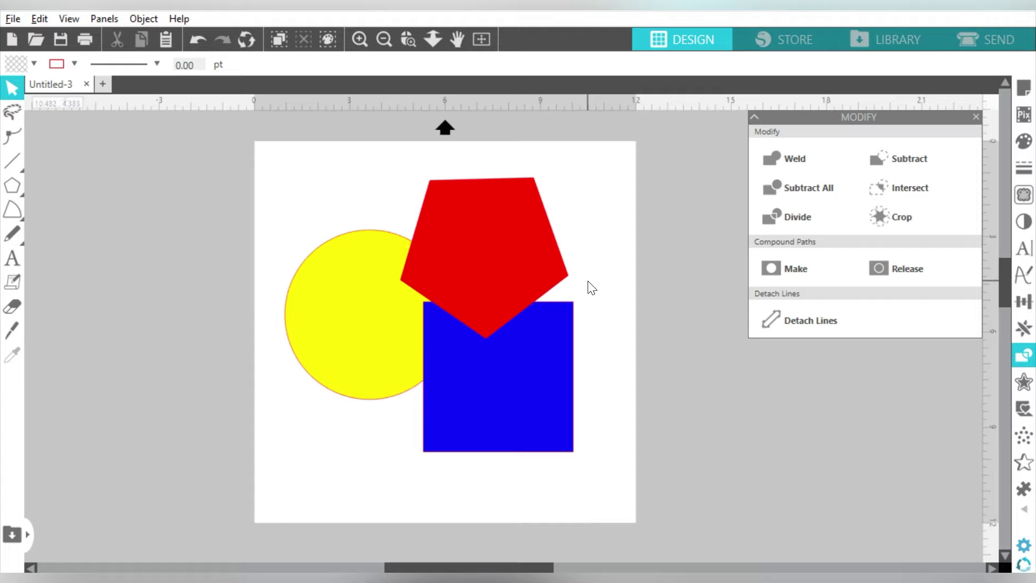
- Move the red pentagon off the right side of the page and place the blue square over the yellow circle's upper-right part
drag(453, 275, 718, 282)
drag(378, 307, 374, 285)
drag(498, 384, 420, 266)
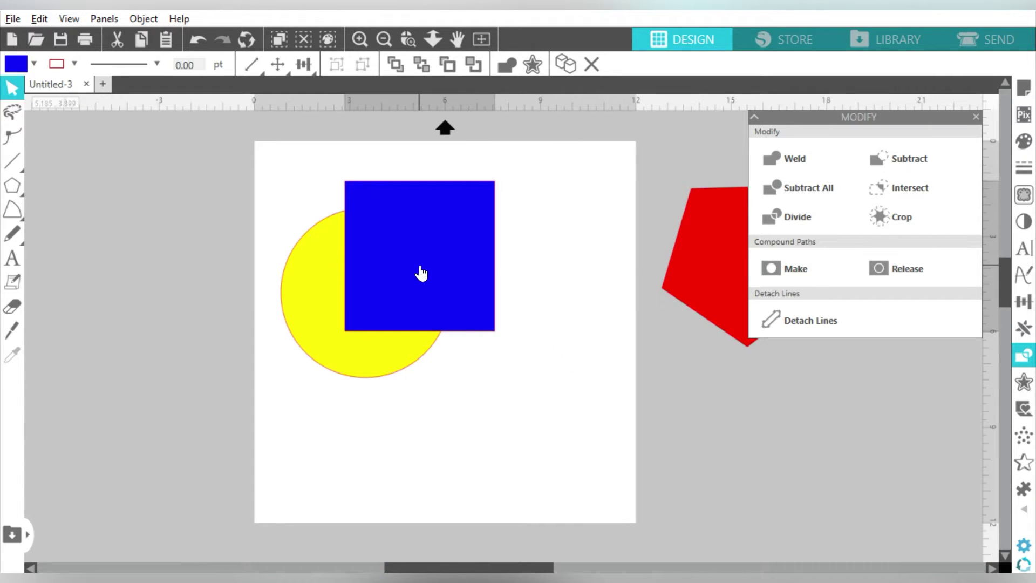
key(Escape)
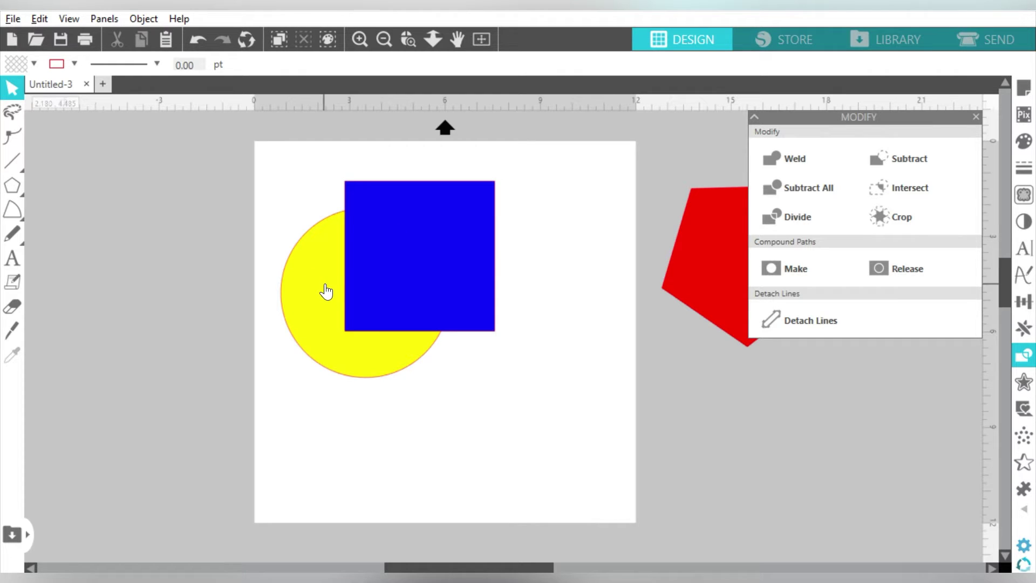
- Subtract the blue square from the yellow circle, and undo the subtraction
drag(540, 229, 378, 350)
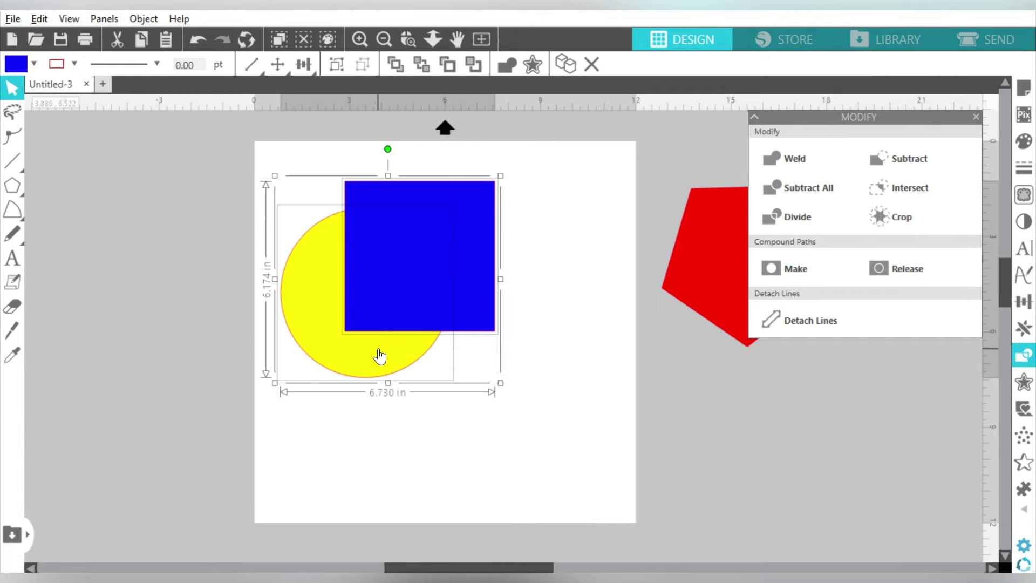
click(904, 163)
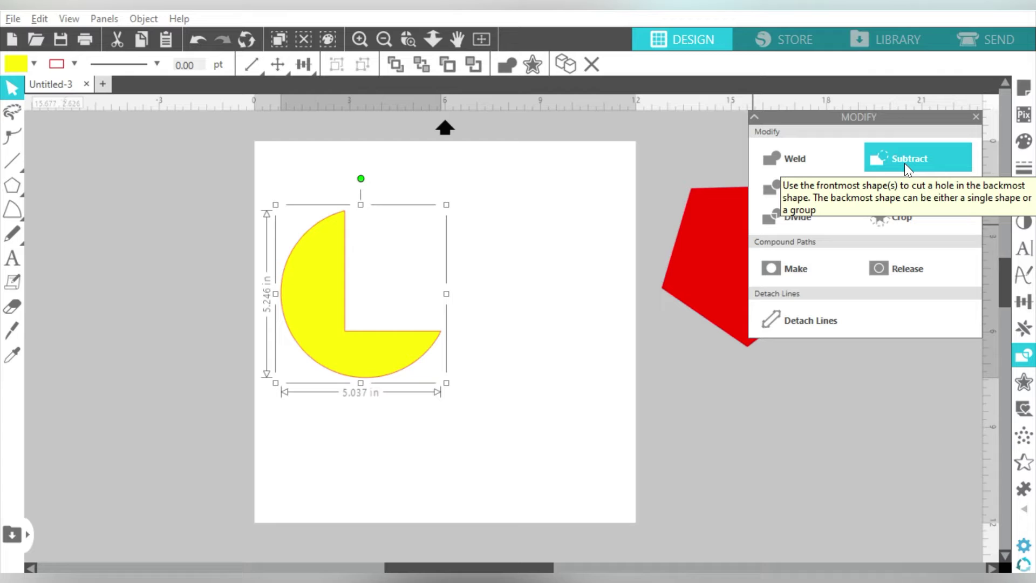
key(ctrl+z)
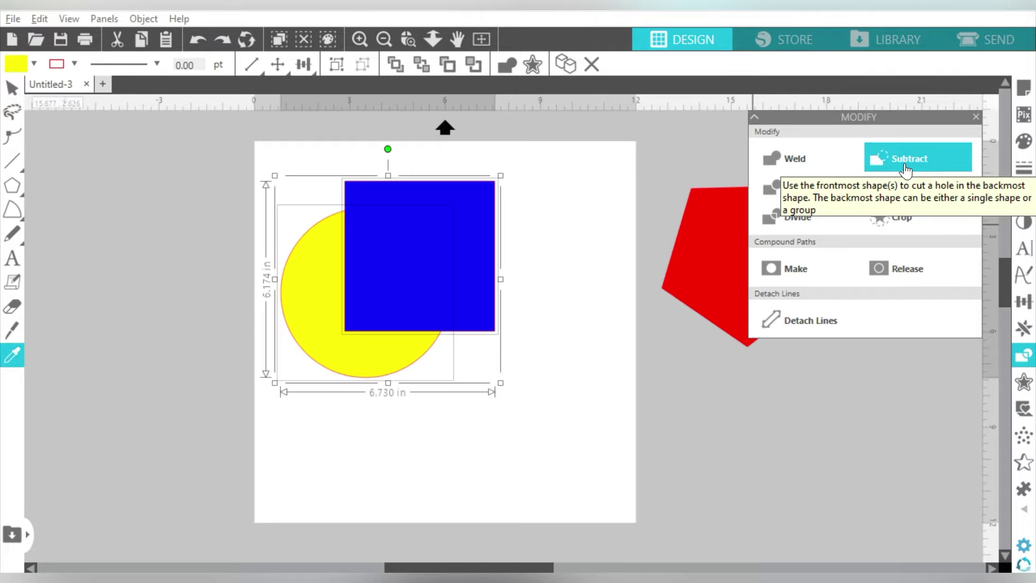
click(533, 178)
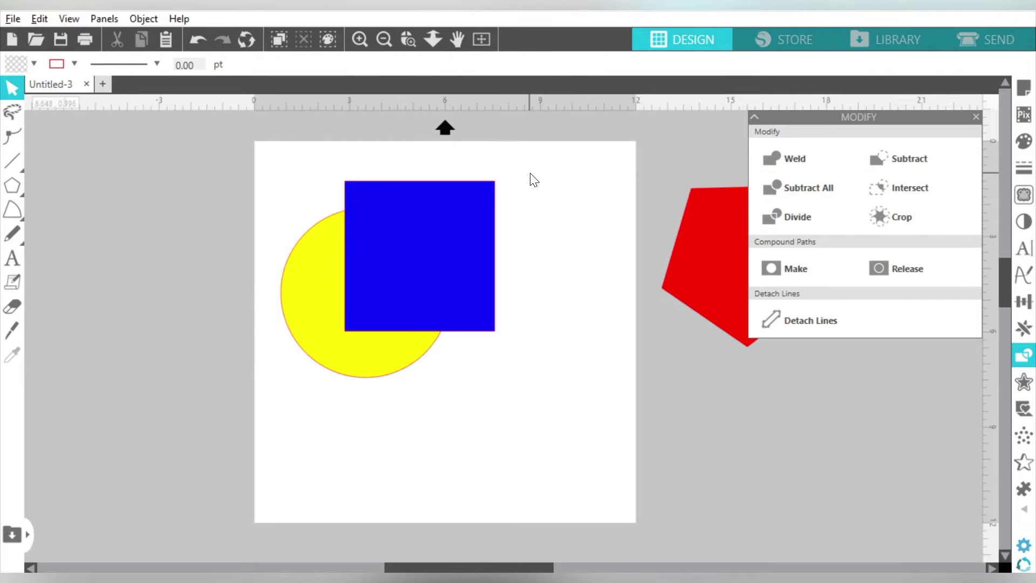
- Send the blue square to the back, behind the yellow circle
right_click(460, 204)
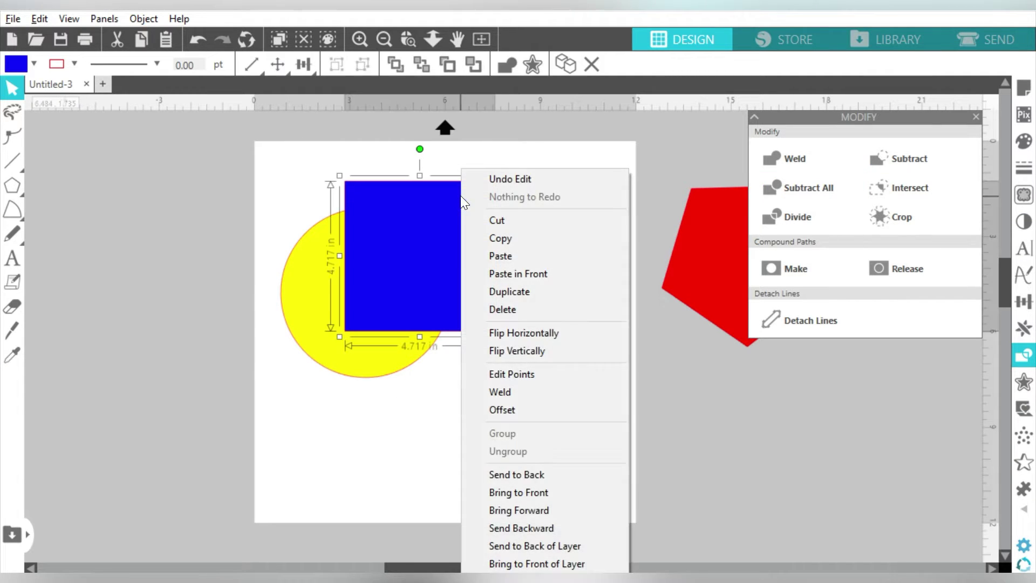
click(518, 474)
click(532, 200)
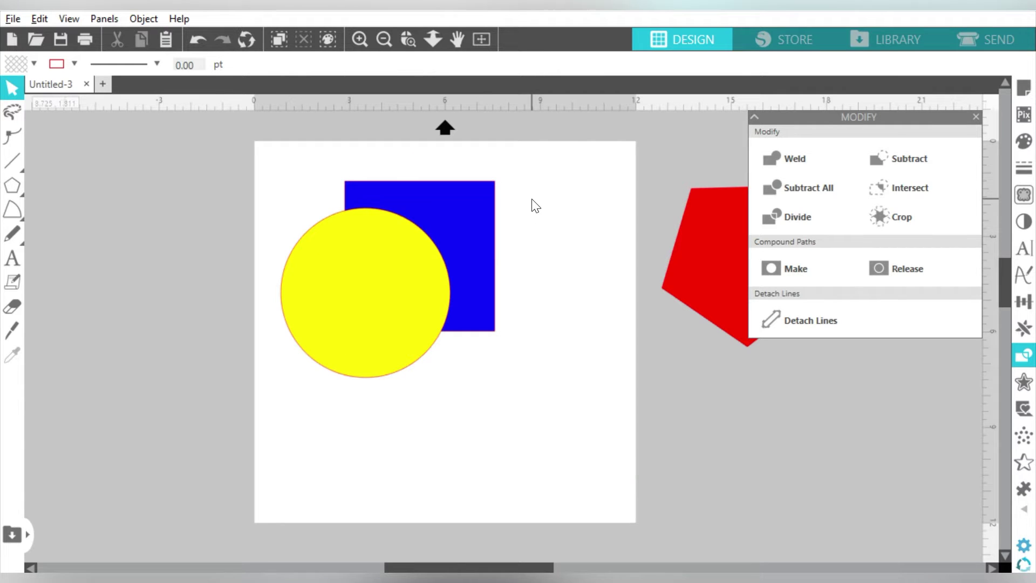
- Subtract the yellow circle from the blue square, and undo the subtraction
drag(534, 205, 412, 290)
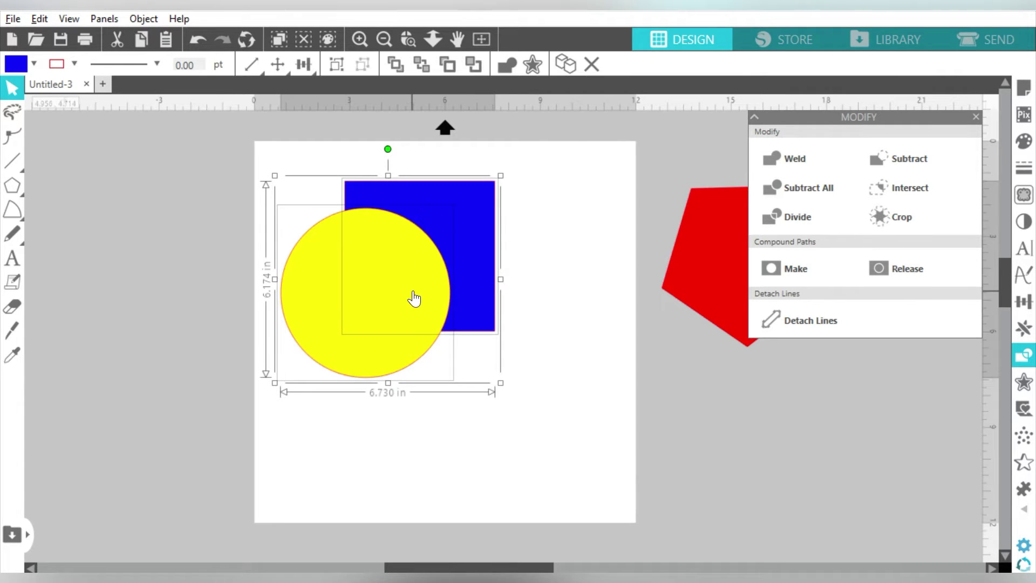
click(901, 155)
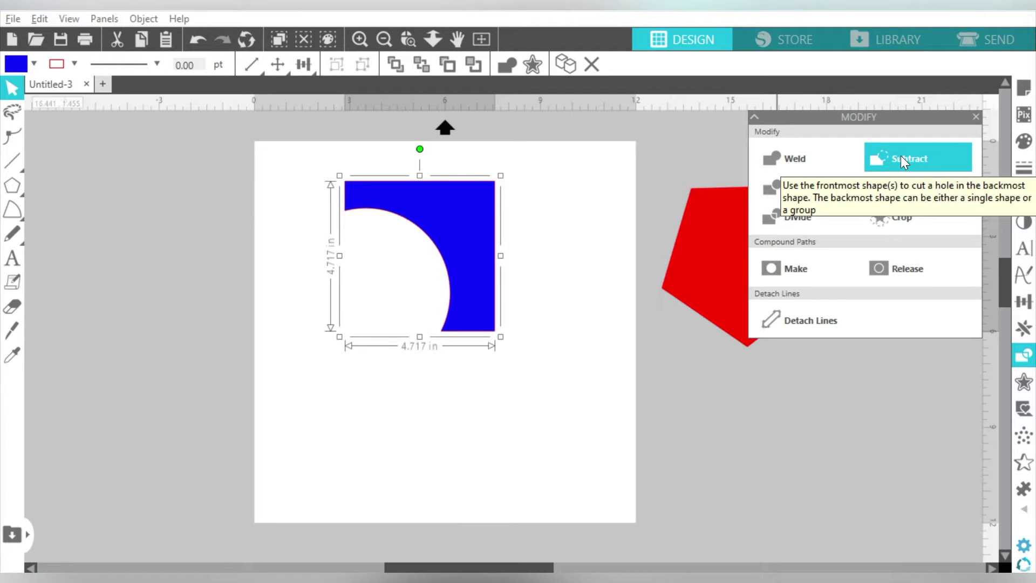
key(ctrl+z)
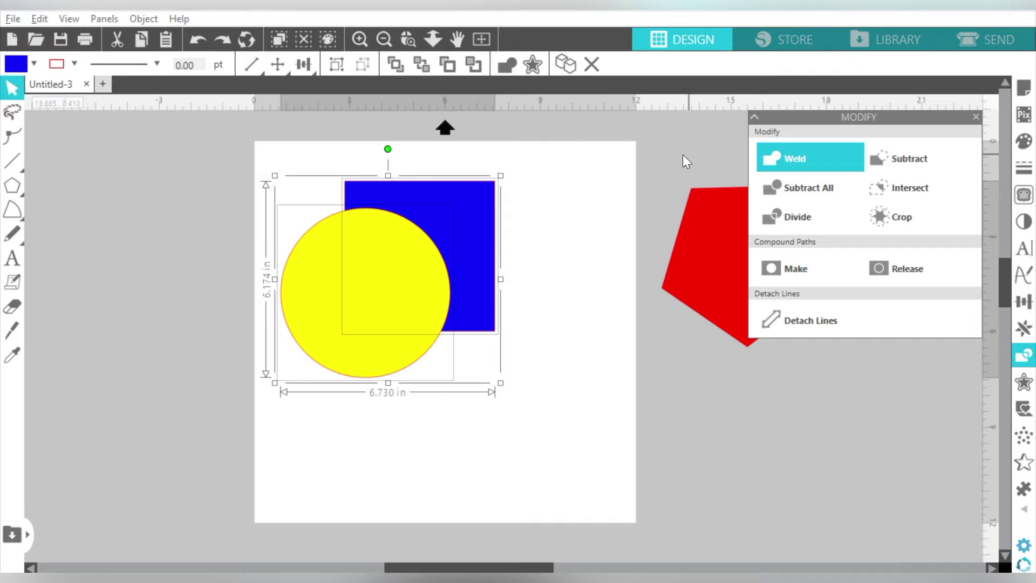
click(523, 201)
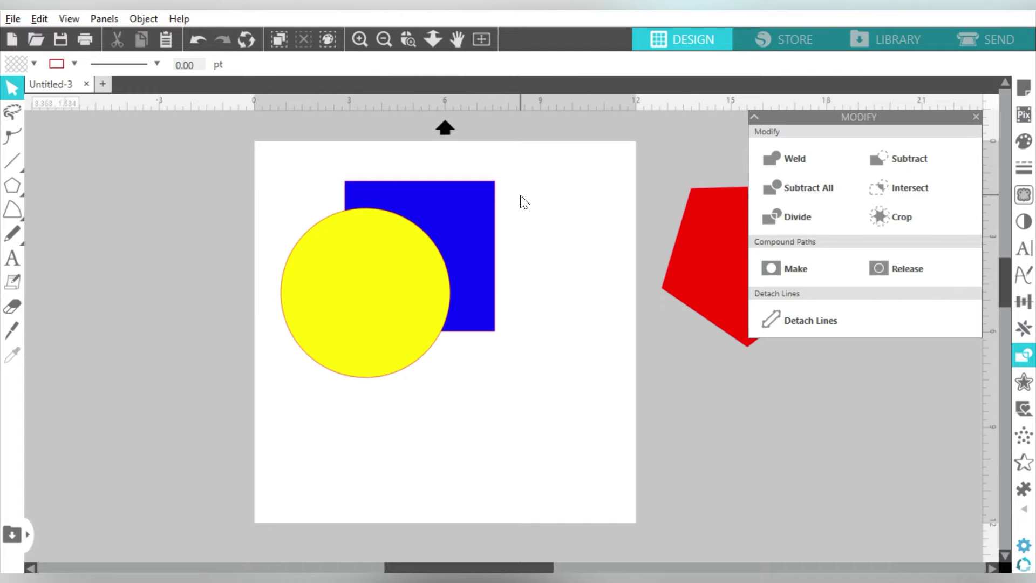
- Move the yellow circle slightly right so it covers more of the blue square
drag(412, 268, 420, 264)
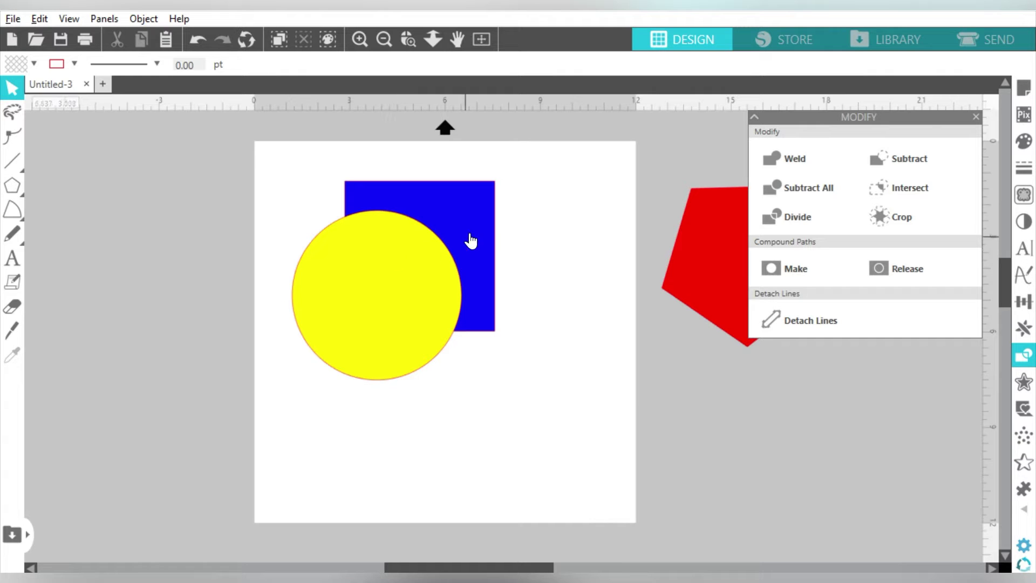
- Apply Subtract All to the blue square and yellow circle, move the circle aside to expose the cut, and undo it all
drag(533, 212, 437, 274)
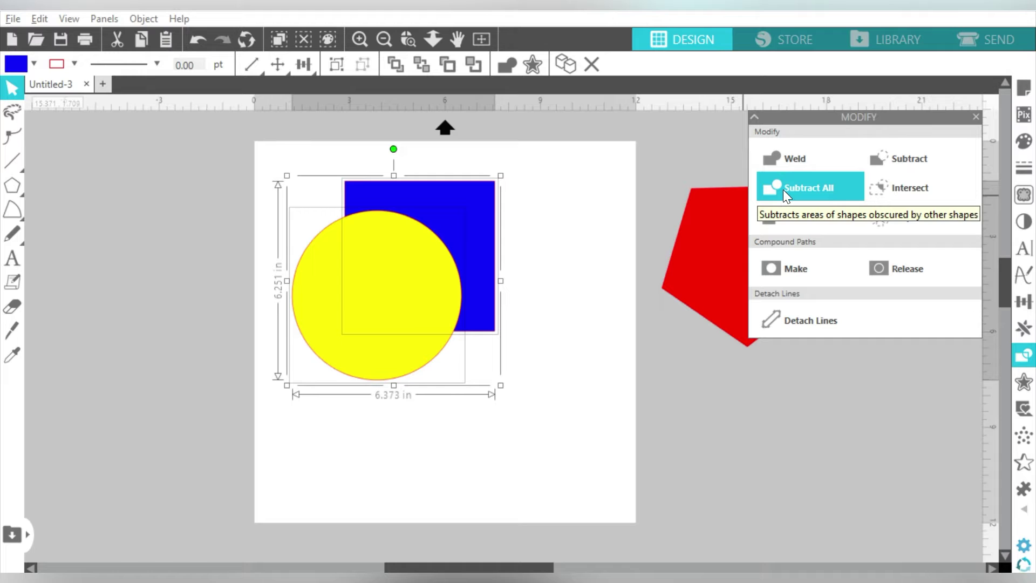
click(573, 242)
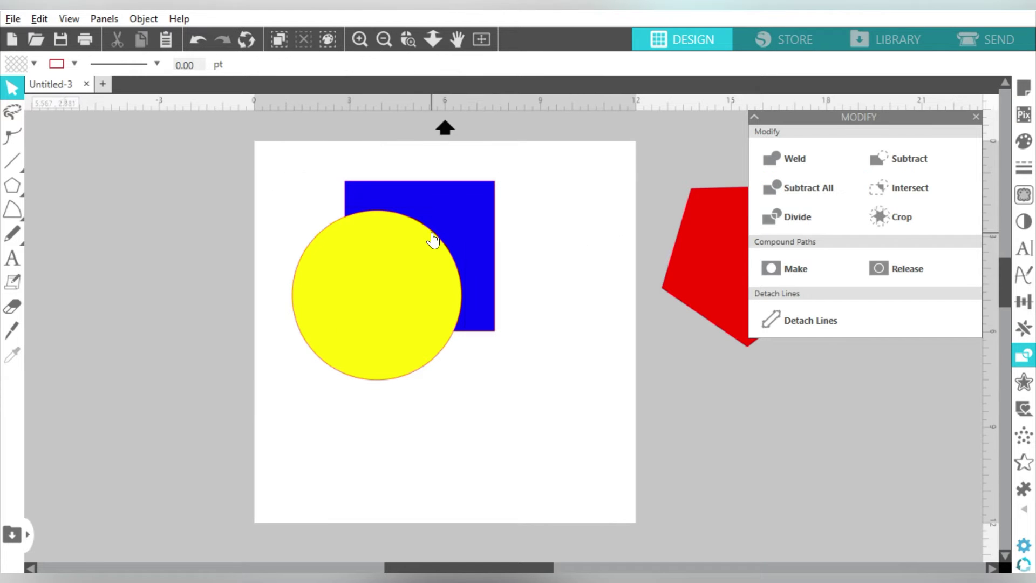
drag(381, 257, 343, 300)
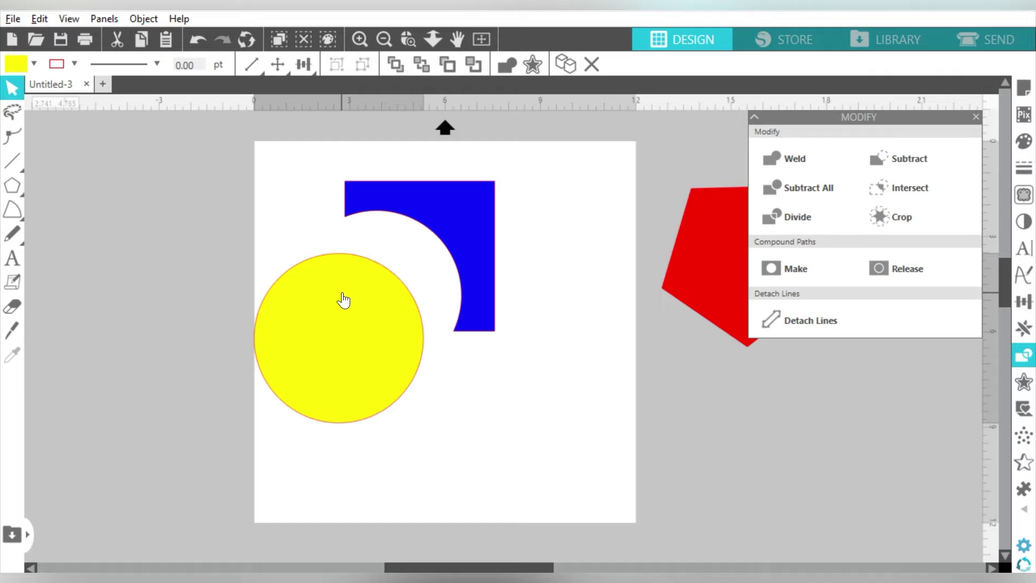
key(Escape)
key(ctrl+z)
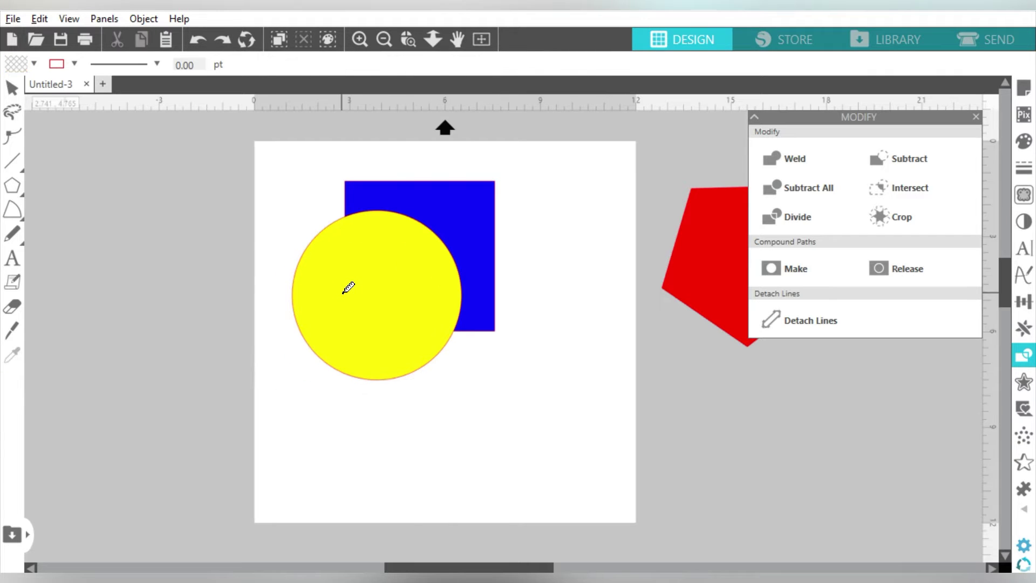
- Move the red pentagon onto the page so it overlaps both the yellow circle and the blue square
click(348, 287)
drag(697, 253, 413, 314)
key(Escape)
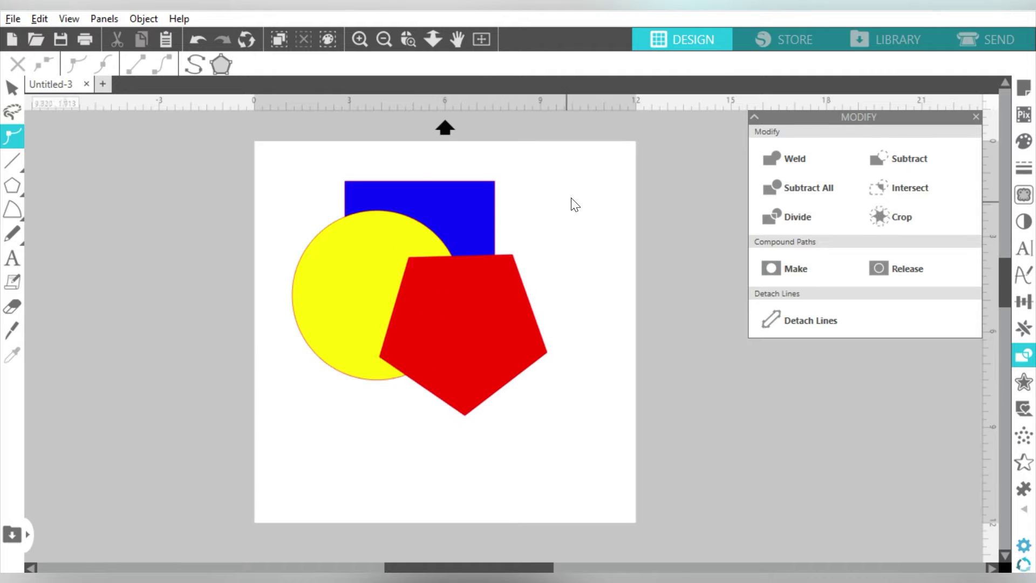
- Apply Subtract All to the square, circle and pentagon, and move the pentagon and circle away from the square
key(ctrl+a)
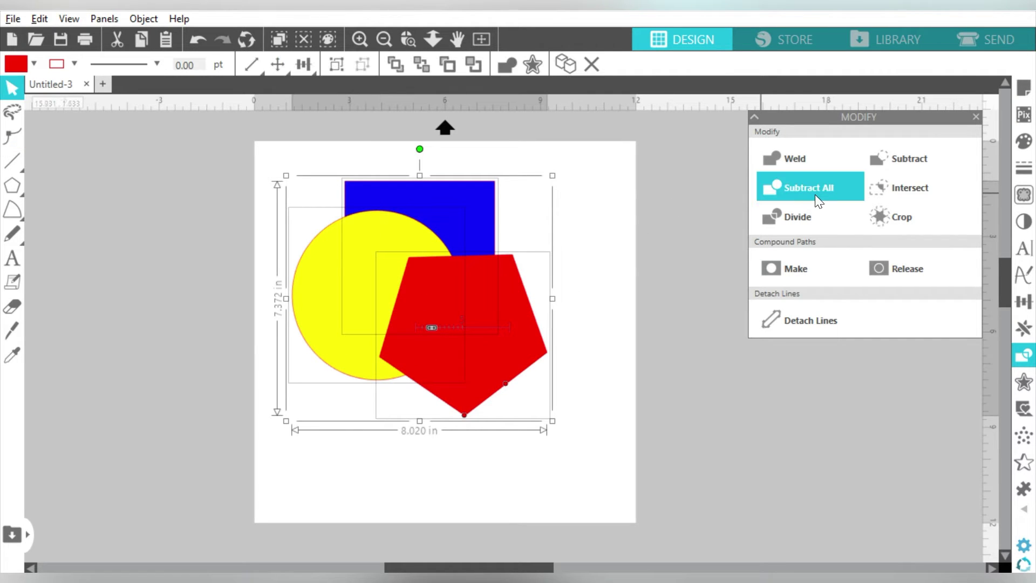
click(815, 194)
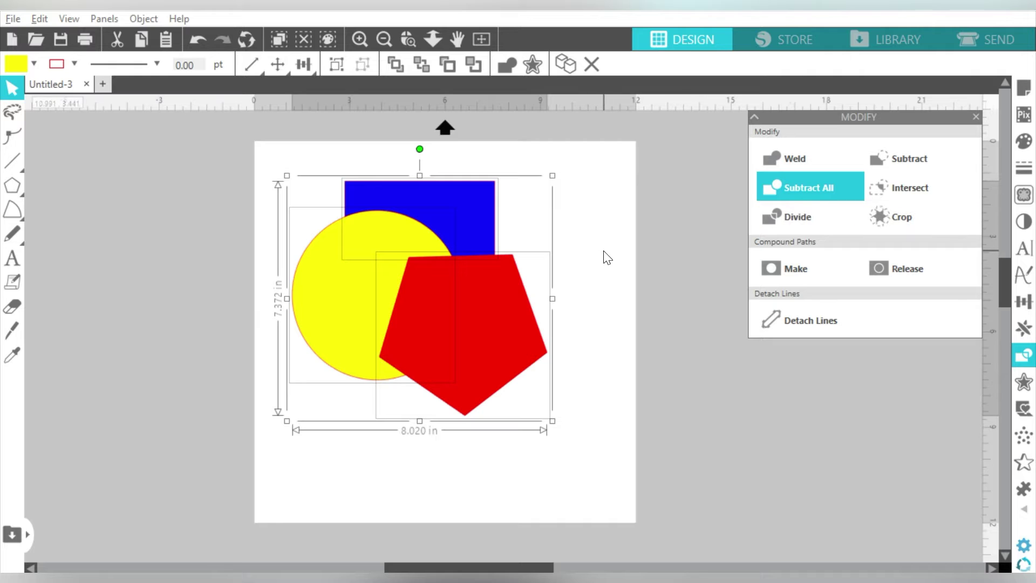
click(594, 262)
drag(505, 326, 588, 373)
click(432, 318)
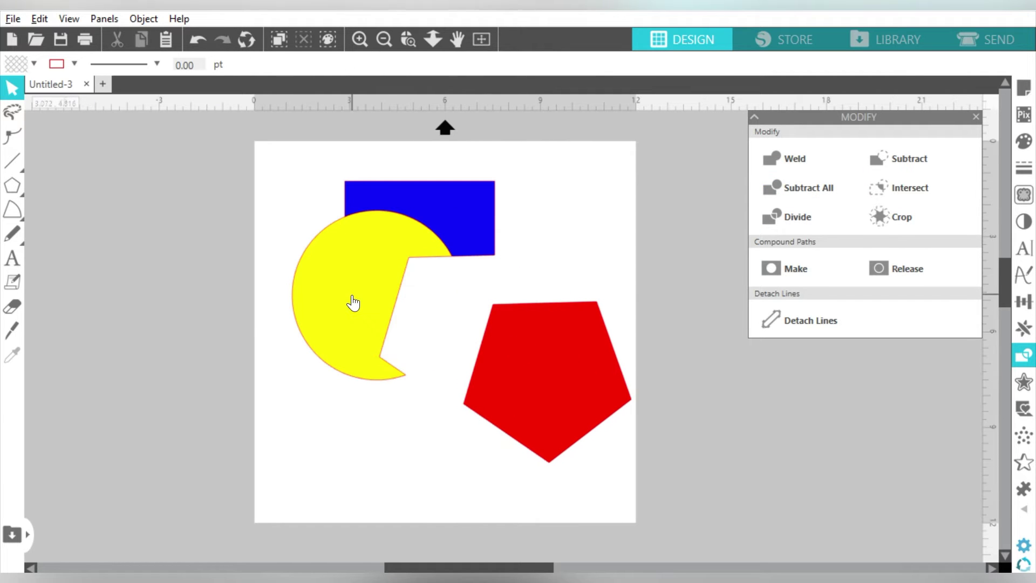
drag(353, 304, 323, 365)
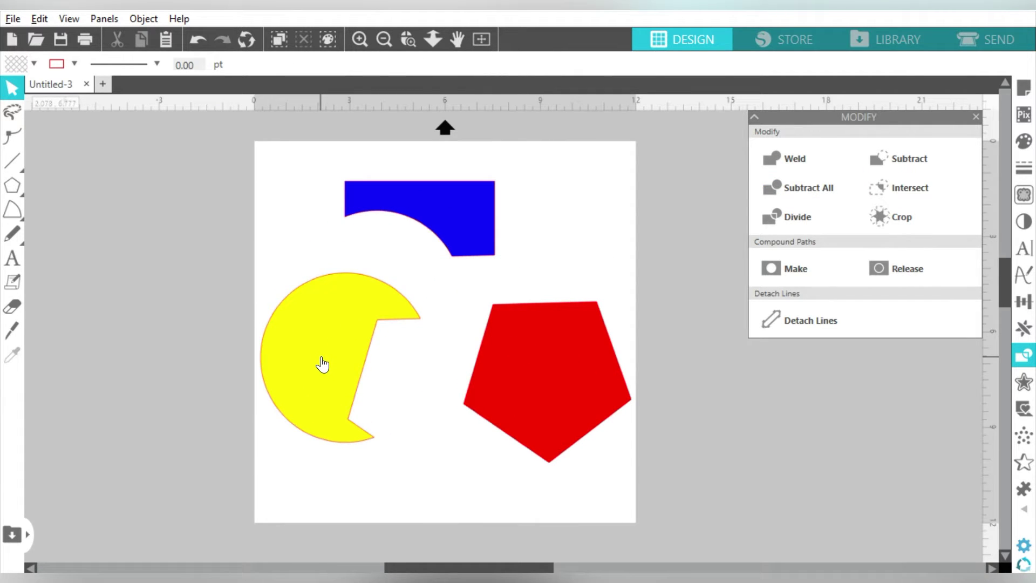
- Undo the piece moves, the Subtract All operation and the placement of the red pentagon
key(ctrl+z)
key(ctrl+z)
key(ctrl+z)
key(ctrl+z)
key(ctrl+z)
key(ctrl+z)
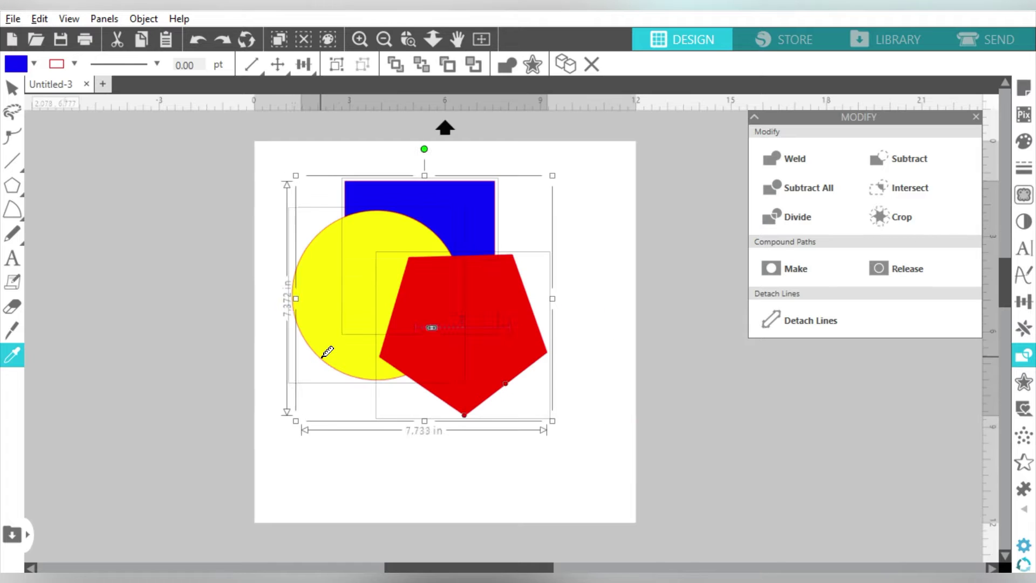
key(ctrl+z)
key(Escape)
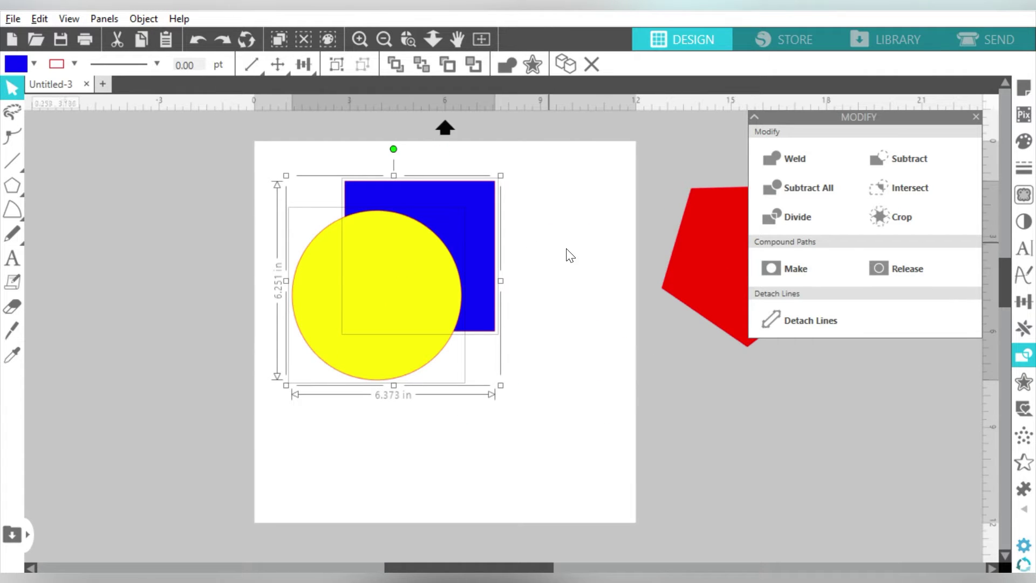
- Move the yellow circle slightly down and place the red pentagon so it overlaps both the circle and the blue square
click(575, 259)
drag(410, 290, 387, 324)
drag(677, 289, 432, 356)
key(Escape)
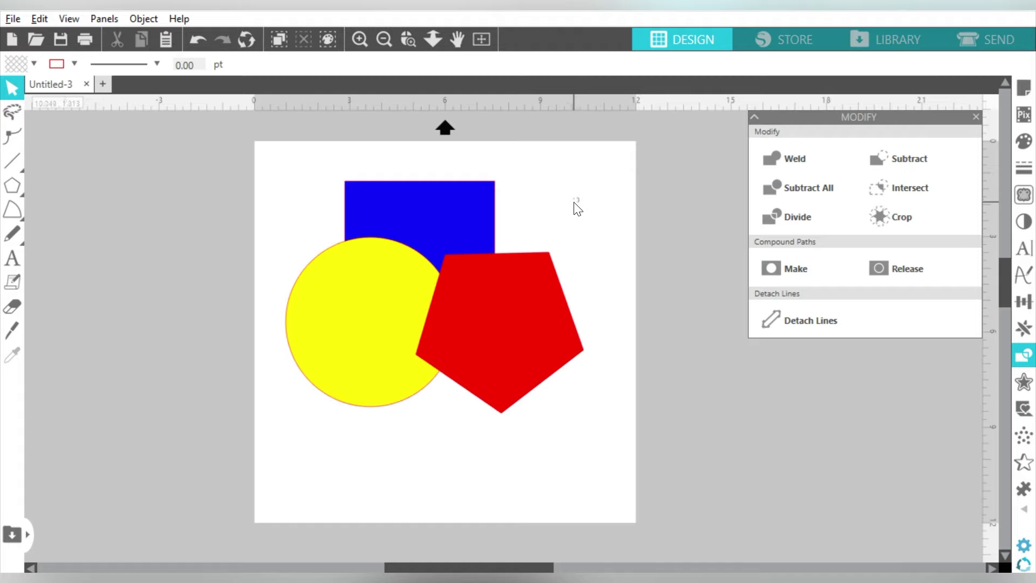
- Intersect the blue square with the red pentagon, and undo the intersection
drag(576, 207, 484, 312)
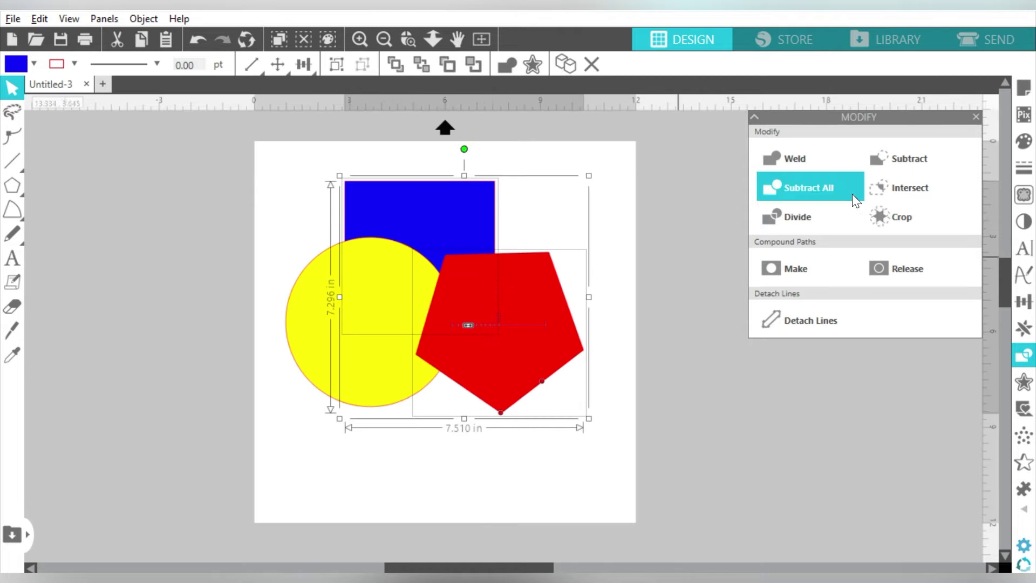
click(904, 187)
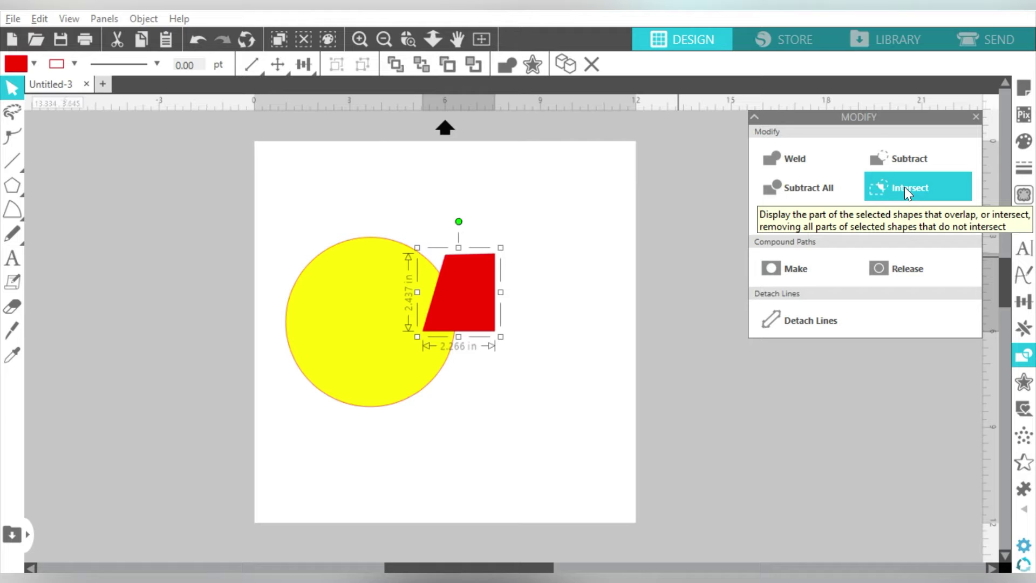
key(ctrl+z)
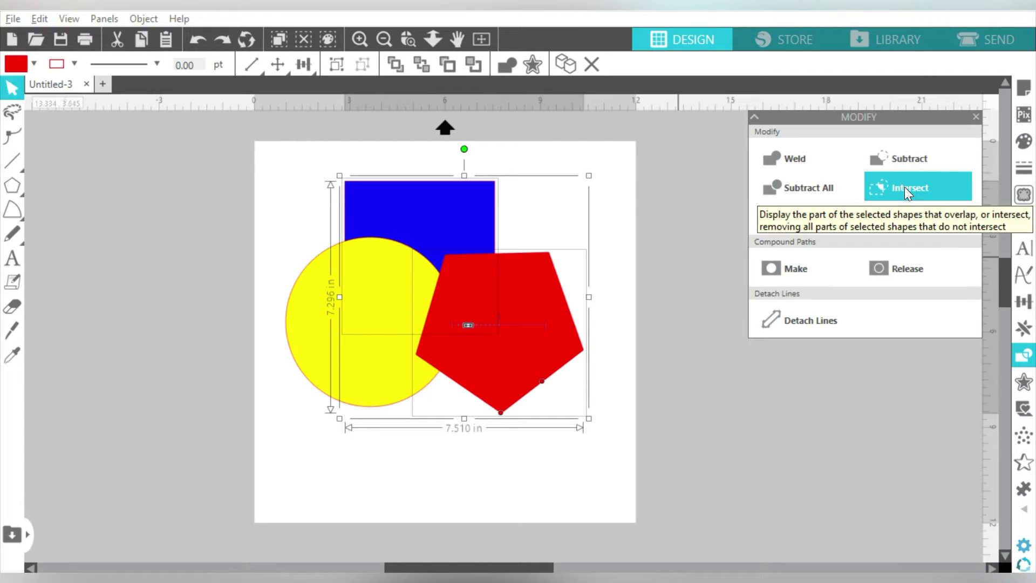
- Add the yellow circle to the selection, intersect all three shapes, and undo the intersection
shift+click(414, 325)
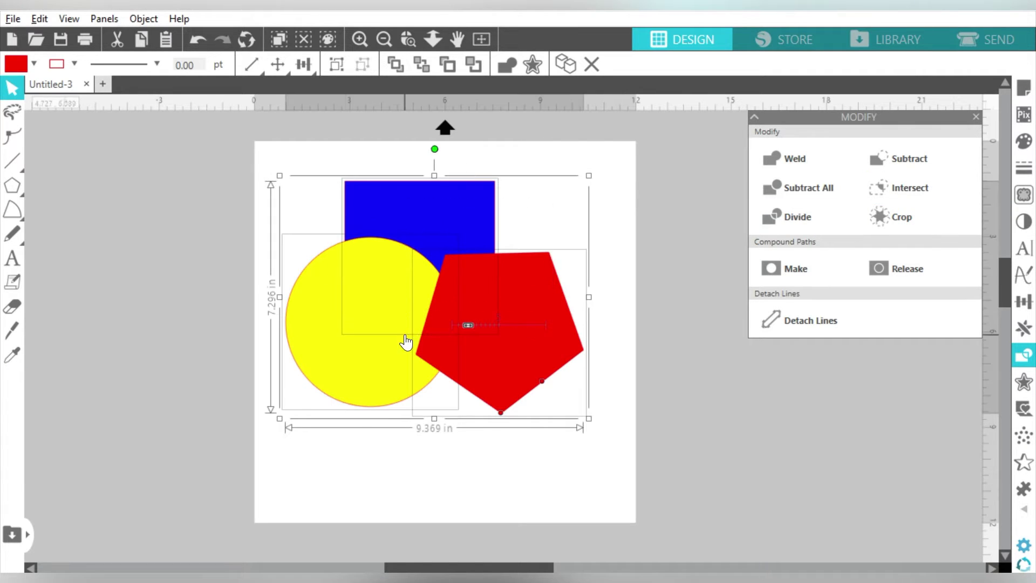
click(886, 184)
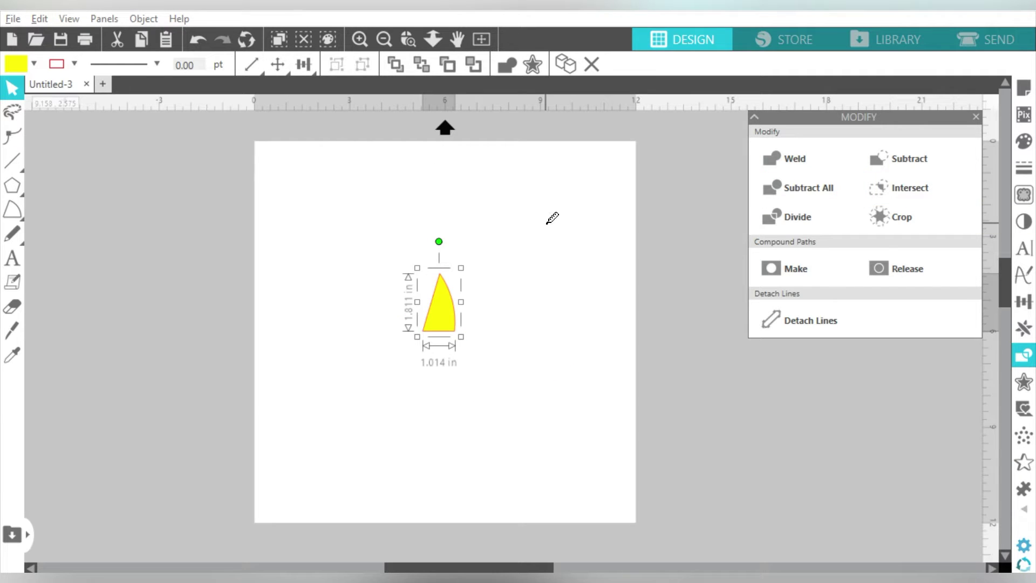
key(ctrl+z)
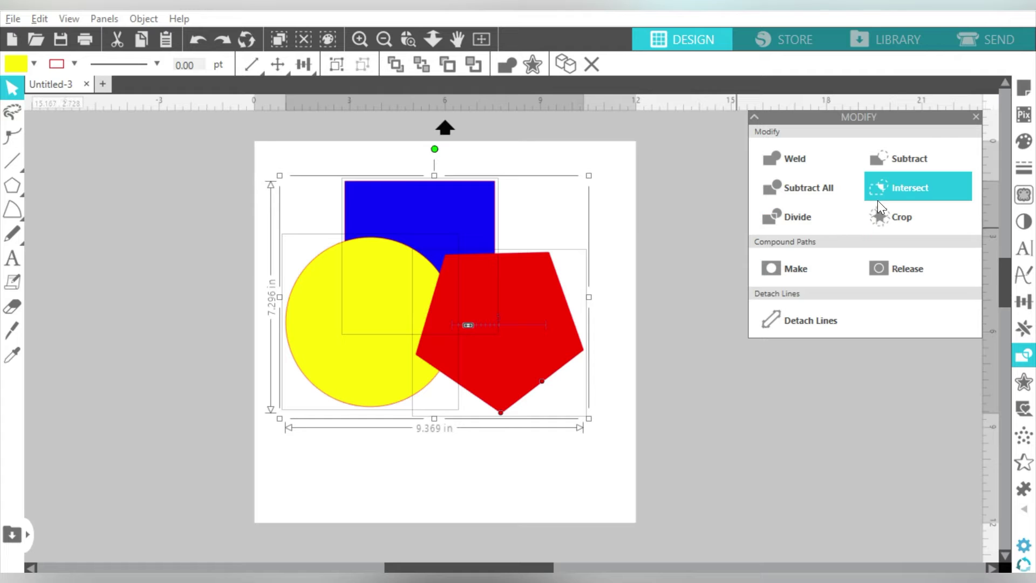
click(879, 199)
key(ctrl+z)
- Divide the three overlapping shapes and move the resulting yellow, red and blue pieces apart
drag(562, 198, 357, 348)
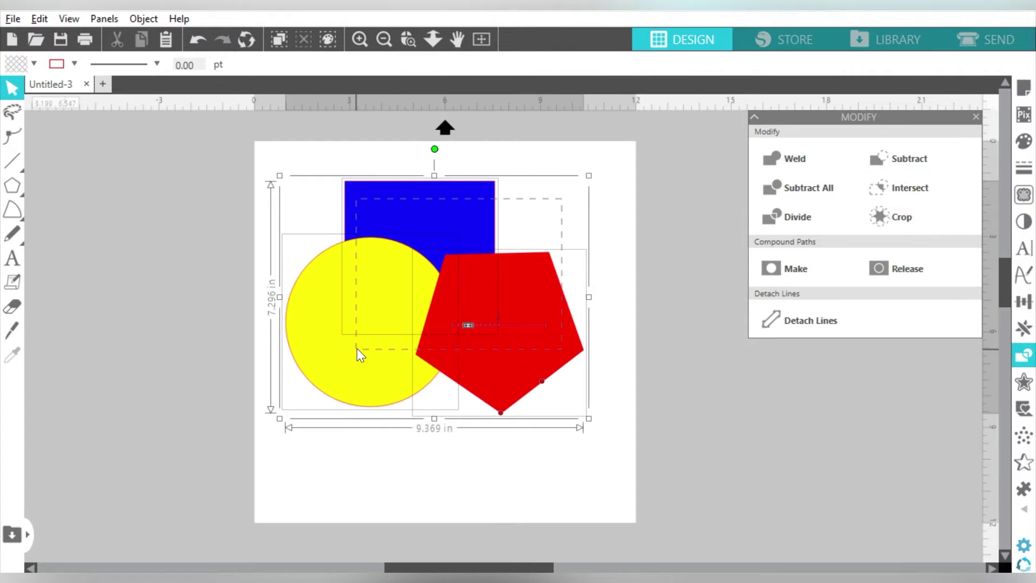
click(788, 219)
click(556, 216)
drag(377, 309, 254, 308)
drag(455, 315, 358, 407)
drag(440, 350, 408, 391)
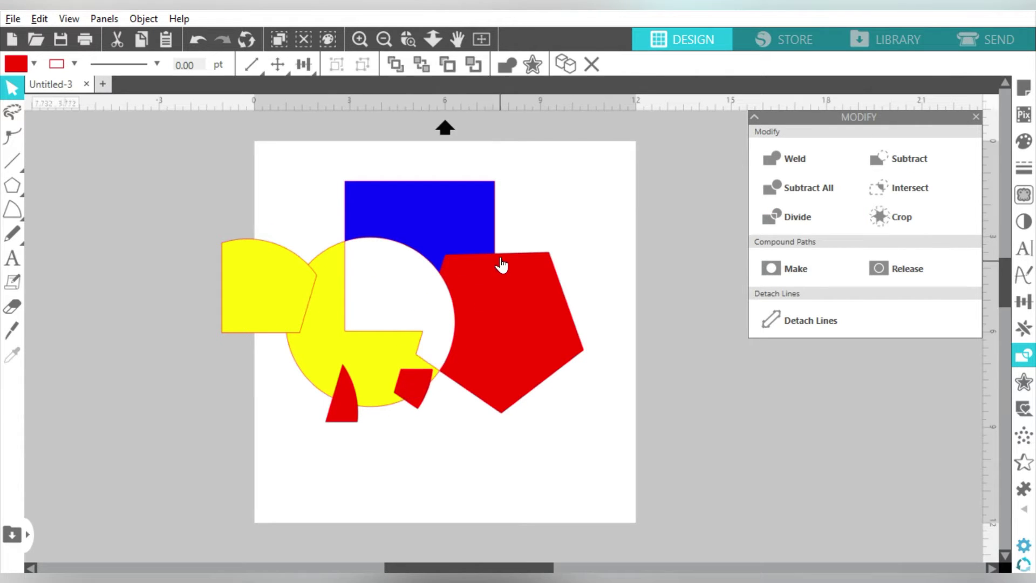
drag(500, 263, 543, 282)
drag(482, 275, 540, 222)
drag(423, 224, 424, 195)
- Undo the piece moves and the division to restore the three original shapes
key(ctrl+z)
key(ctrl+z)
key(ctrl+z)
key(ctrl+z)
key(ctrl+z)
key(ctrl+z)
key(ctrl+z)
key(ctrl+z)
- Crop the square, circle and pentagon together, and undo the crop
drag(549, 207, 404, 333)
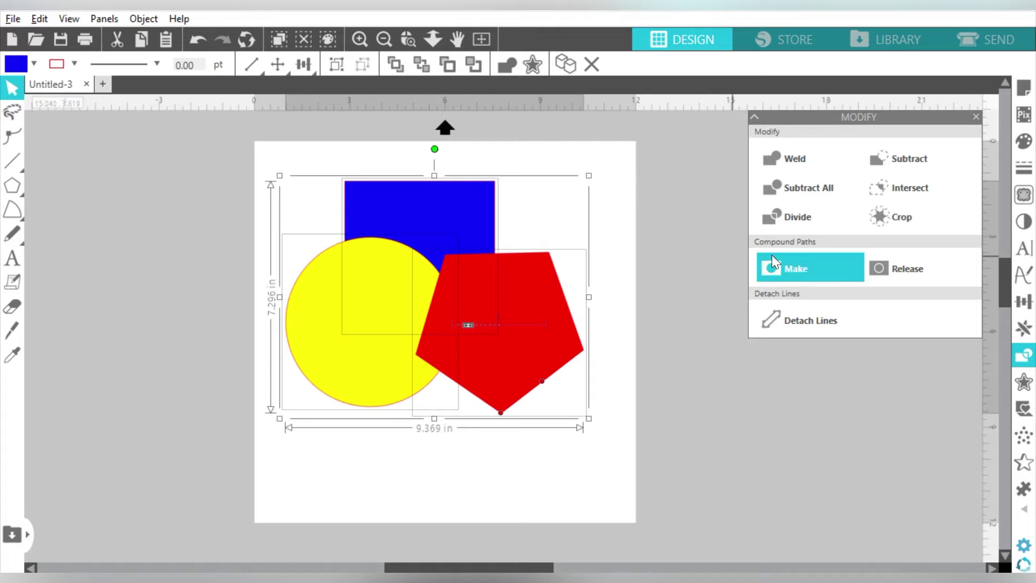
click(923, 205)
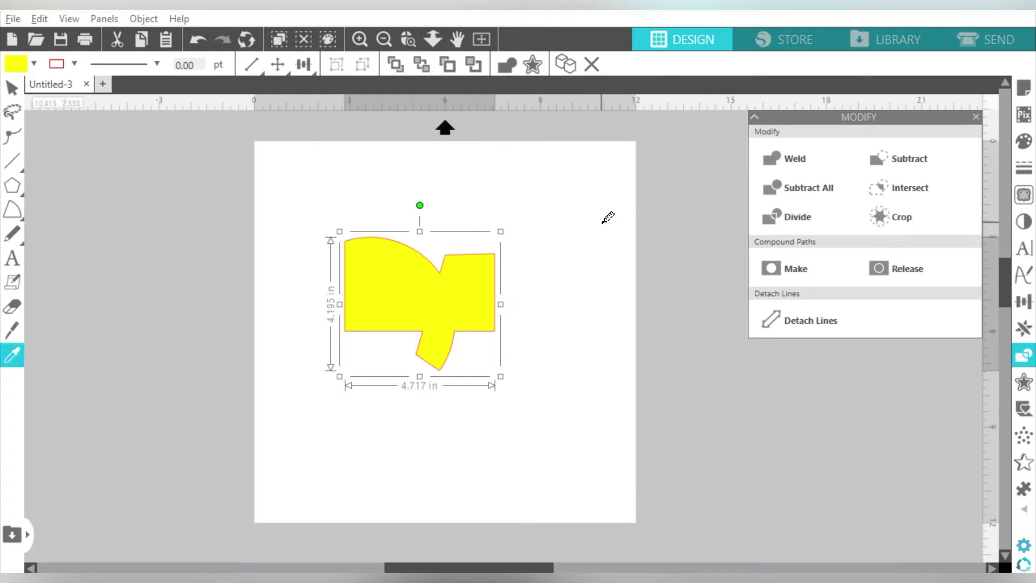
key(ctrl+z)
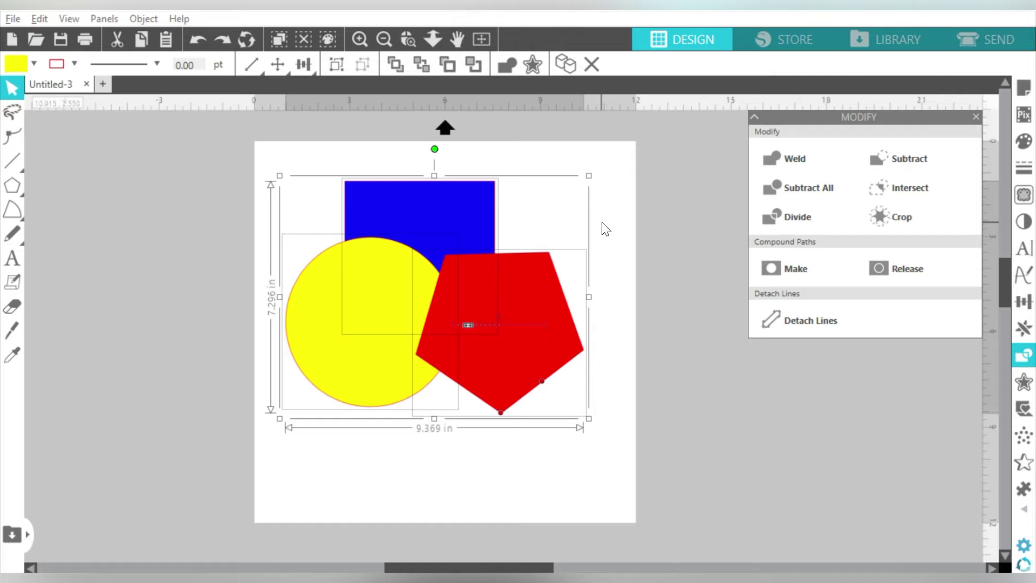
- Move the three overlapping shapes to the left of the page and duplicate the group to its right
drag(578, 223, 361, 336)
drag(481, 330, 318, 354)
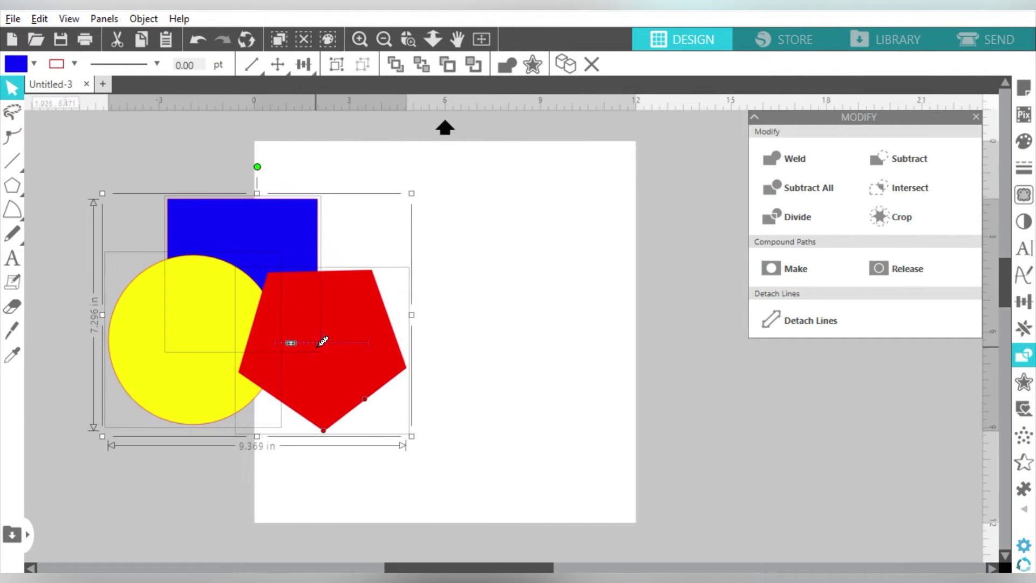
key(ctrl+Right)
- Intersect the three overlapping shapes of the left-hand set
drag(354, 191, 214, 374)
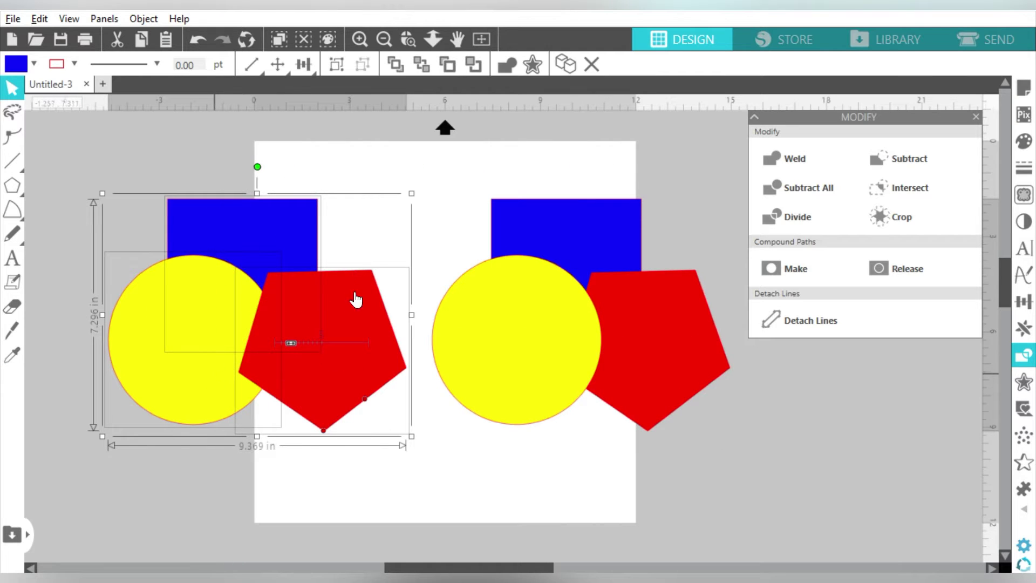
click(914, 205)
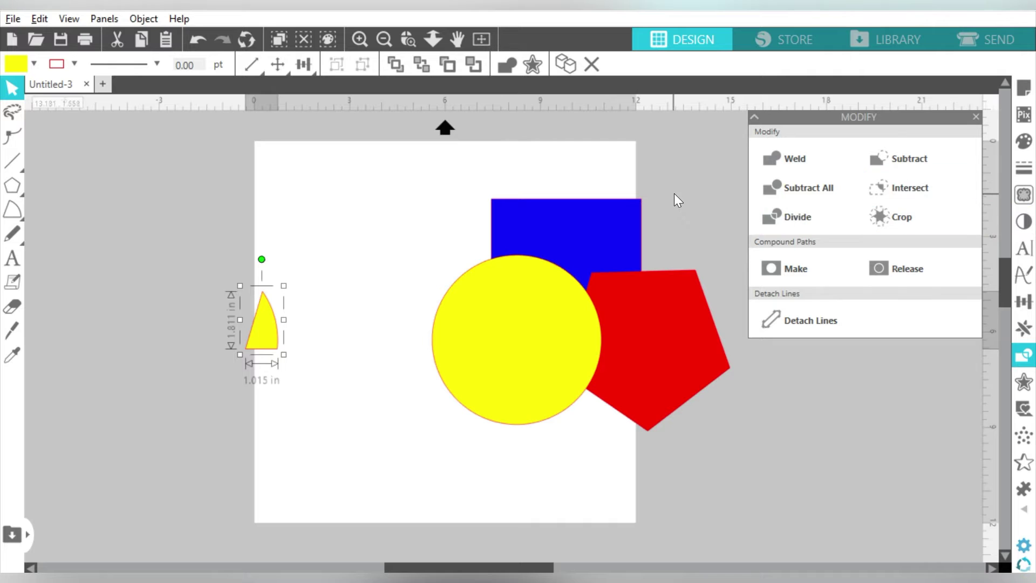
- Crop the three shapes of the right-hand copy, and undo the crop
click(568, 303)
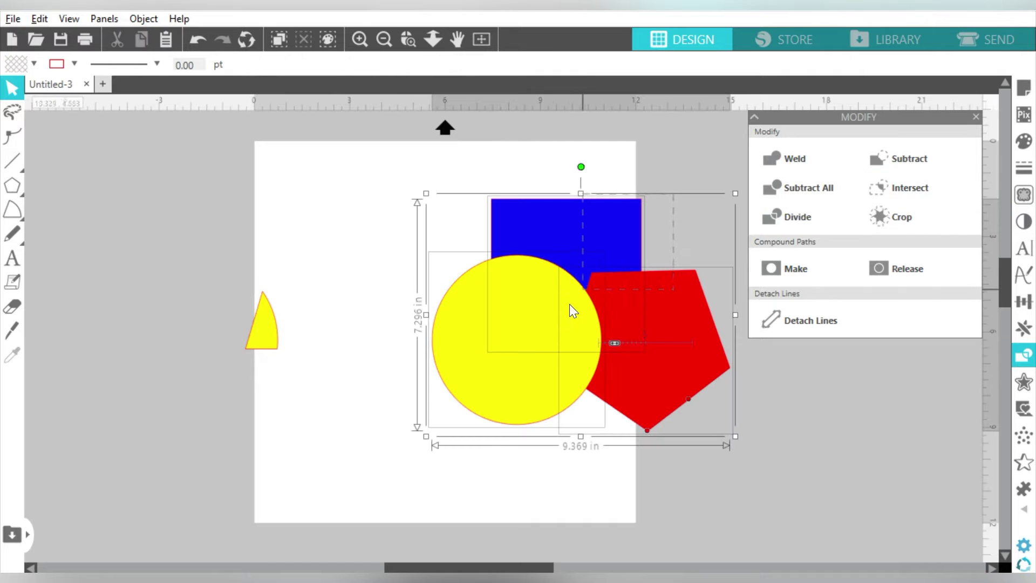
click(888, 221)
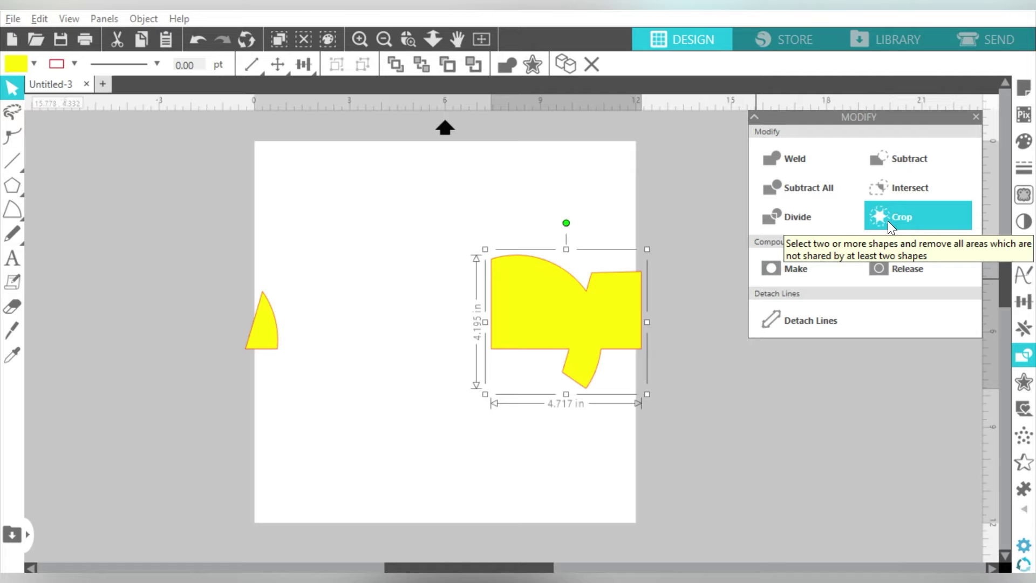
key(ctrl+z)
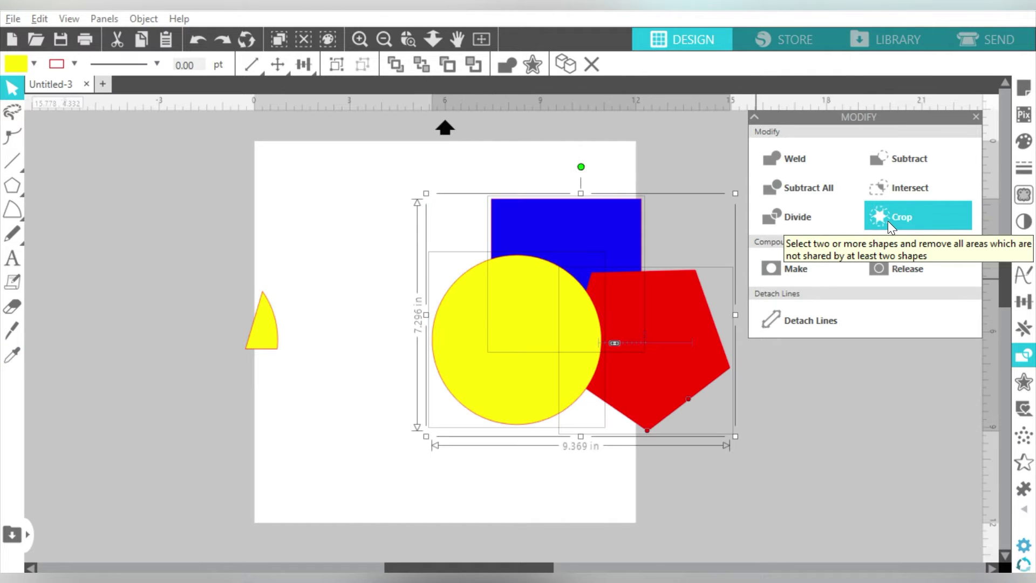
- Give the right-hand square, circle and pentagon a black outline, no fill and a line thickness of 2.00 pt
click(682, 228)
click(520, 354)
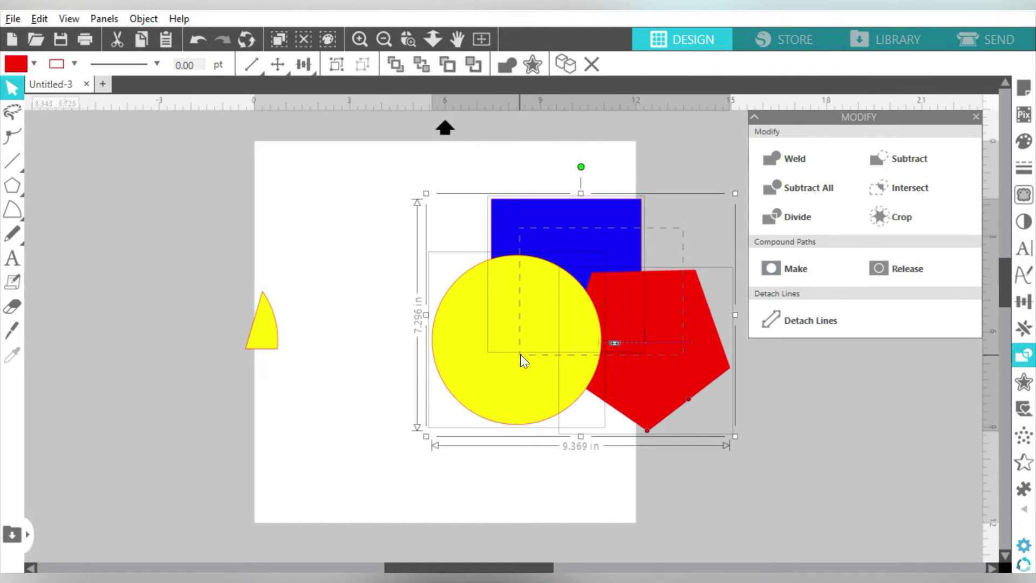
click(74, 66)
click(151, 96)
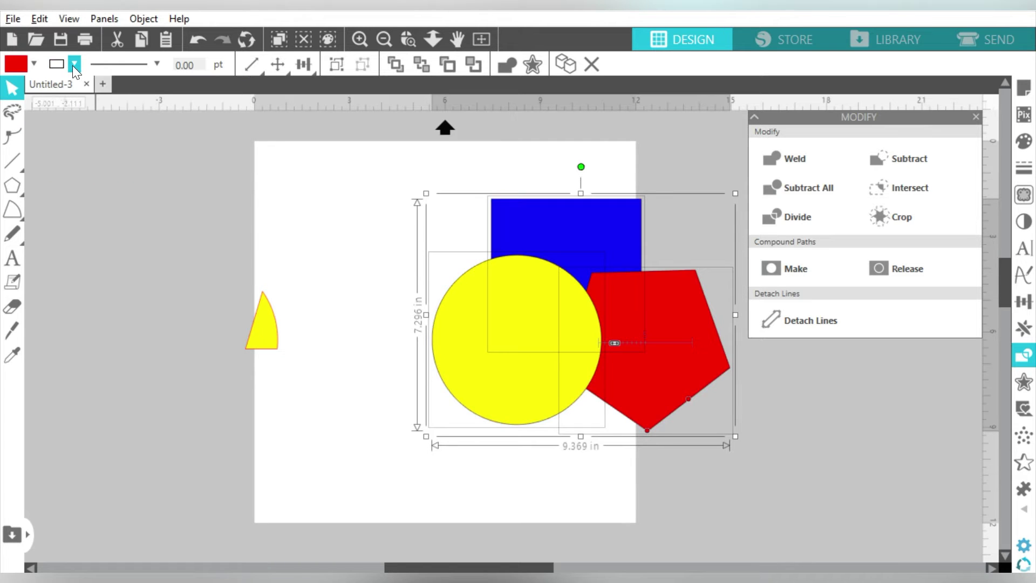
click(35, 64)
click(133, 89)
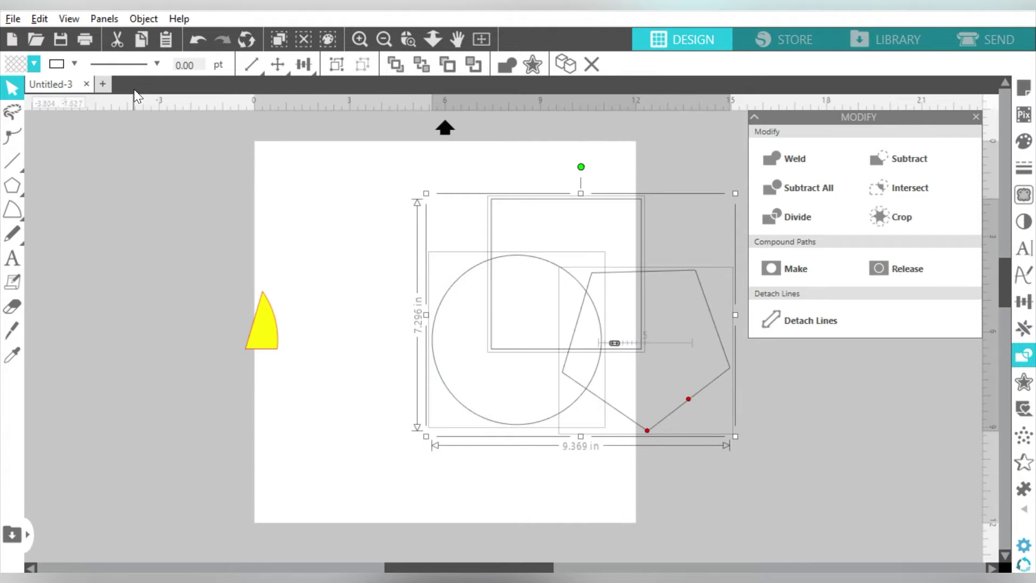
drag(448, 210, 667, 388)
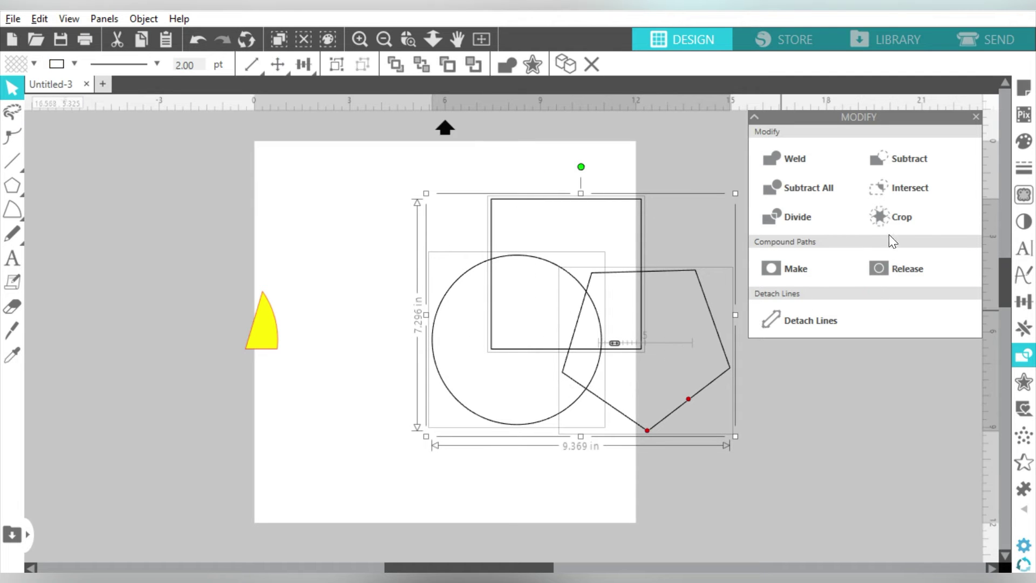
- Crop the three outlined shapes, and undo the crop
click(893, 215)
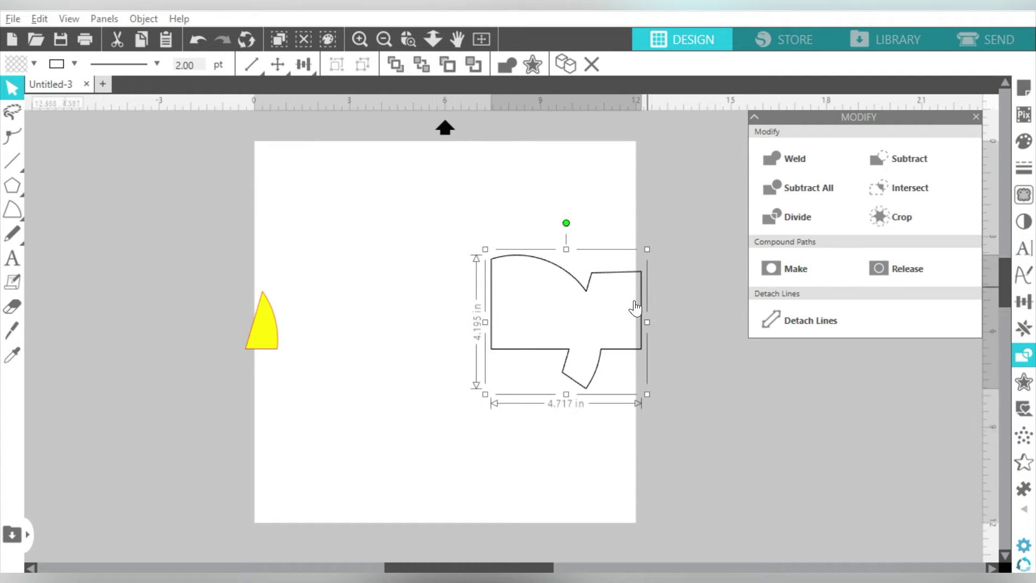
key(ctrl+z)
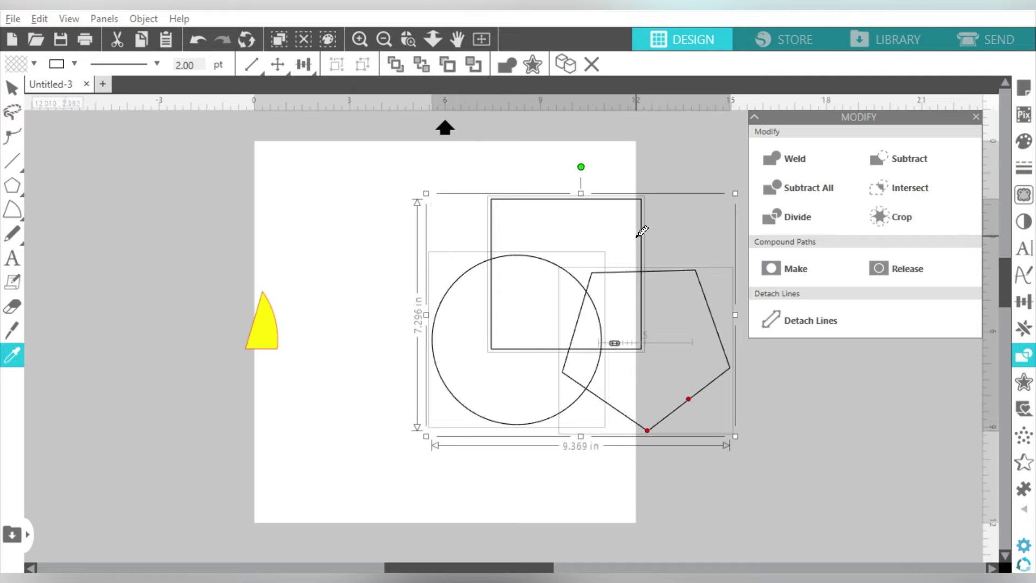
- Move the small yellow intersection piece onto the area shared by the outlined circle, square and pentagon
click(309, 294)
mouse_move(273, 335)
mouse_down()
mouse_move(620, 335)
mouse_move(383, 275)
mouse_move(343, 281)
mouse_up()
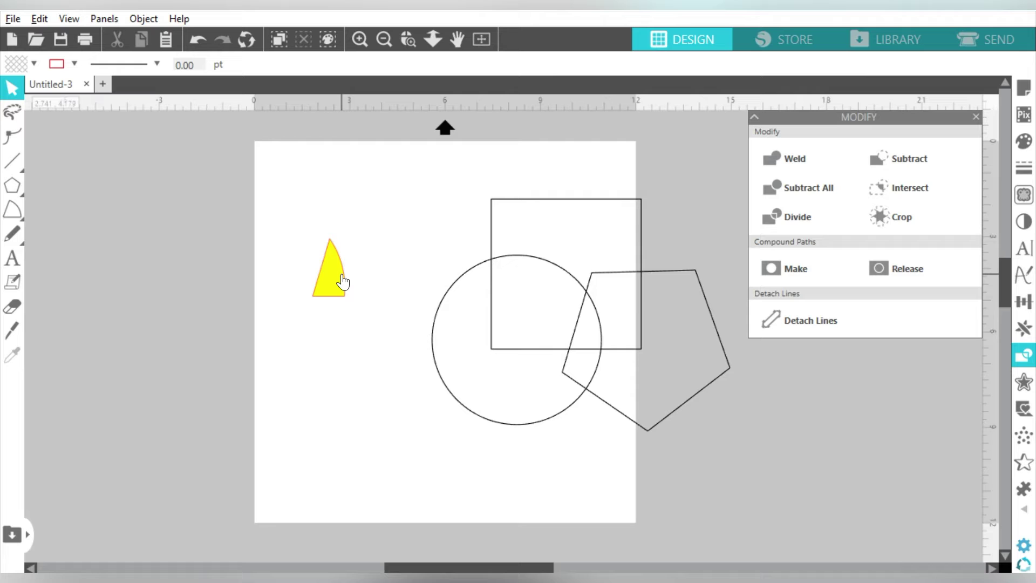
mouse_move(343, 282)
mouse_down()
mouse_move(606, 330)
mouse_move(600, 334)
mouse_up()
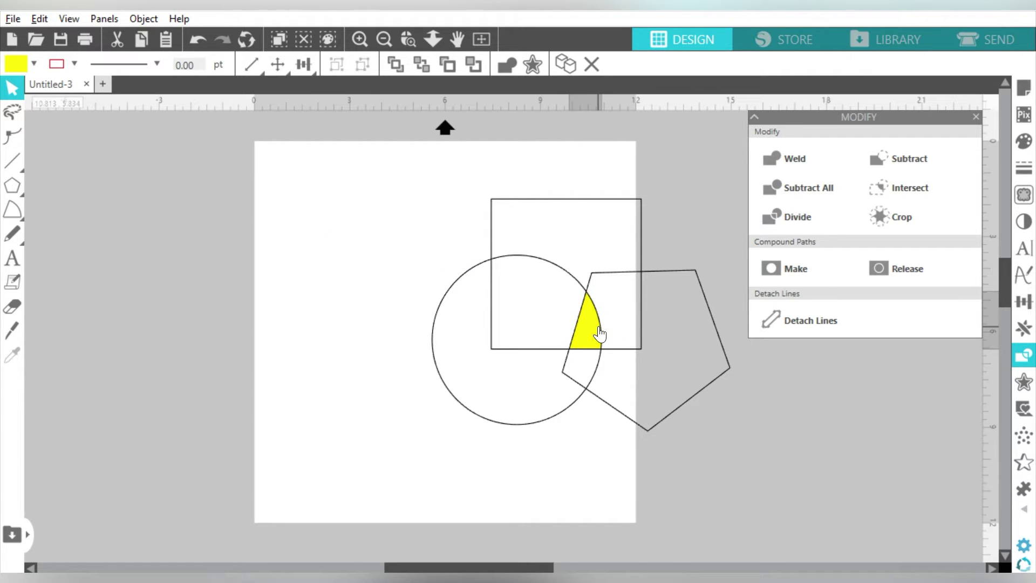
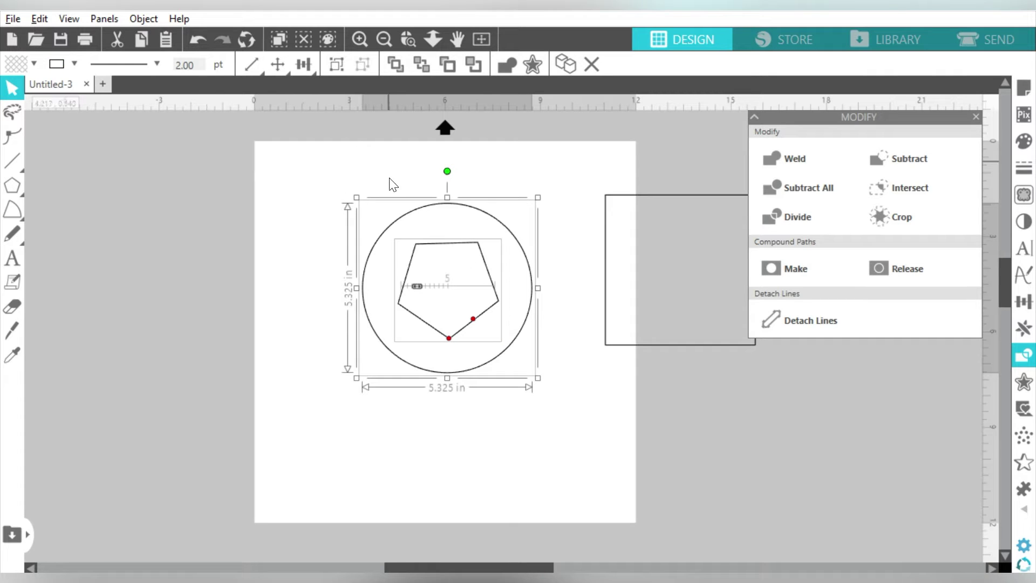
- Duplicate the circle and its inner pentagon to the left, and move the outlined square farther away from them
key(ctrl+Left)
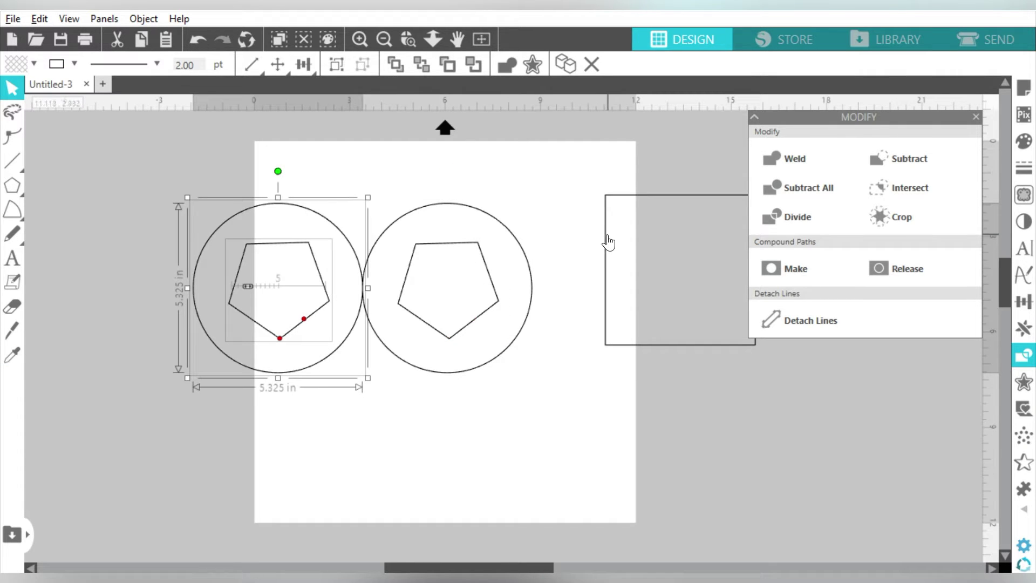
drag(606, 237, 681, 248)
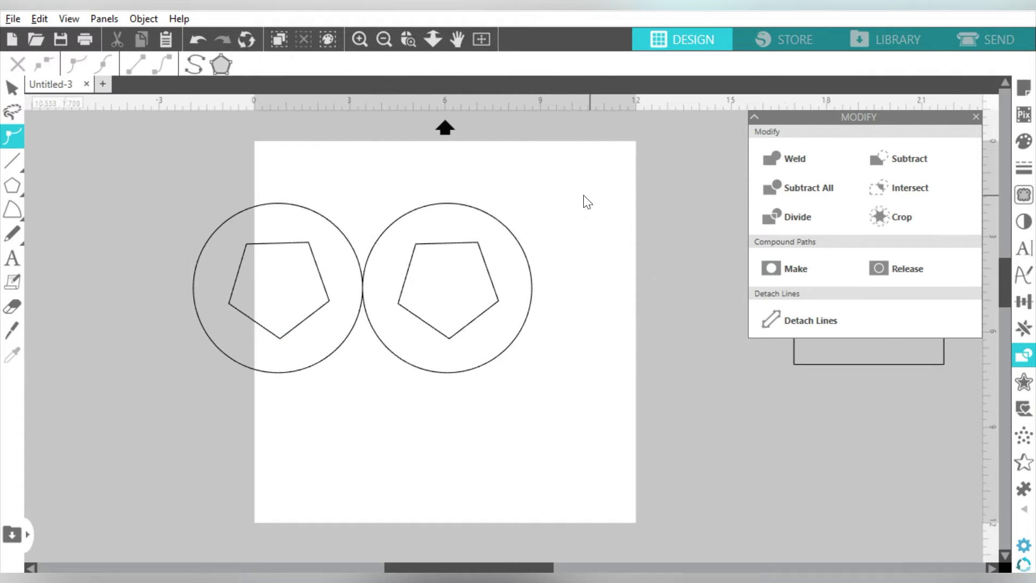
- Move both circle-and-pentagon copies onto the page and nudge the left copy slightly away from the other
drag(587, 202, 216, 398)
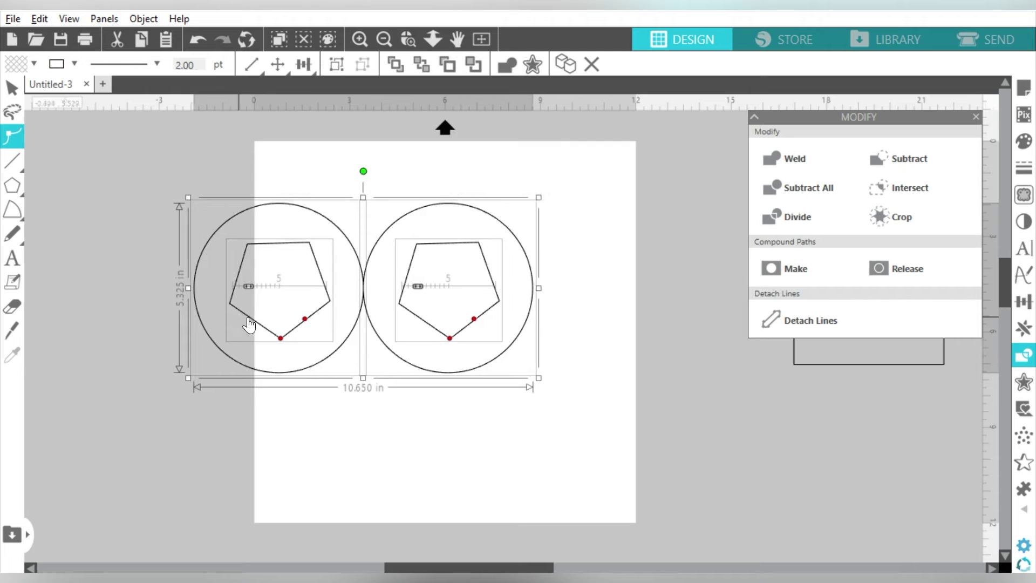
drag(242, 330, 325, 332)
click(338, 171)
click(359, 294)
key(Left)
key(Left)
key(Left)
key(Left)
key(Left)
key(Left)
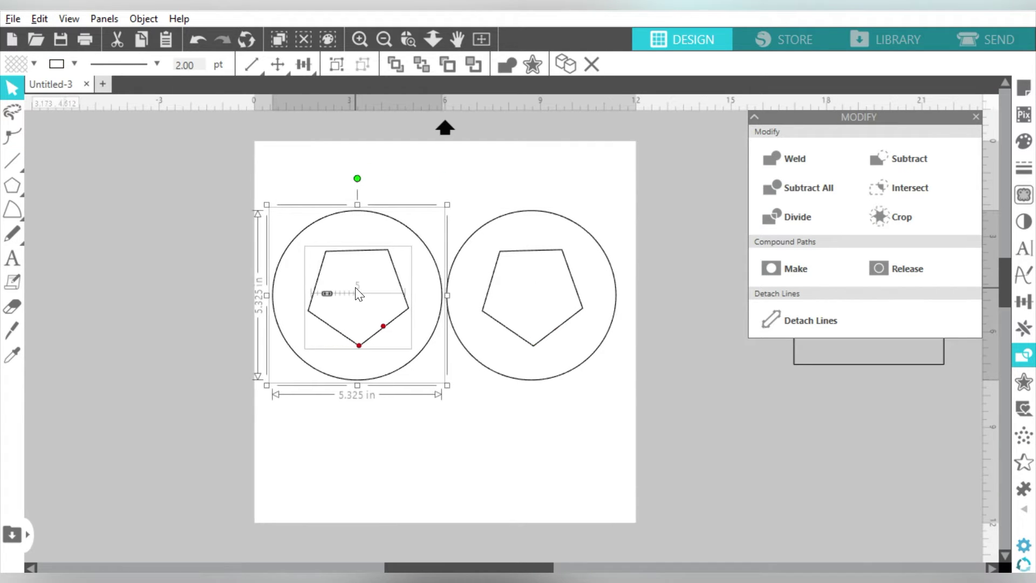
drag(301, 194, 523, 358)
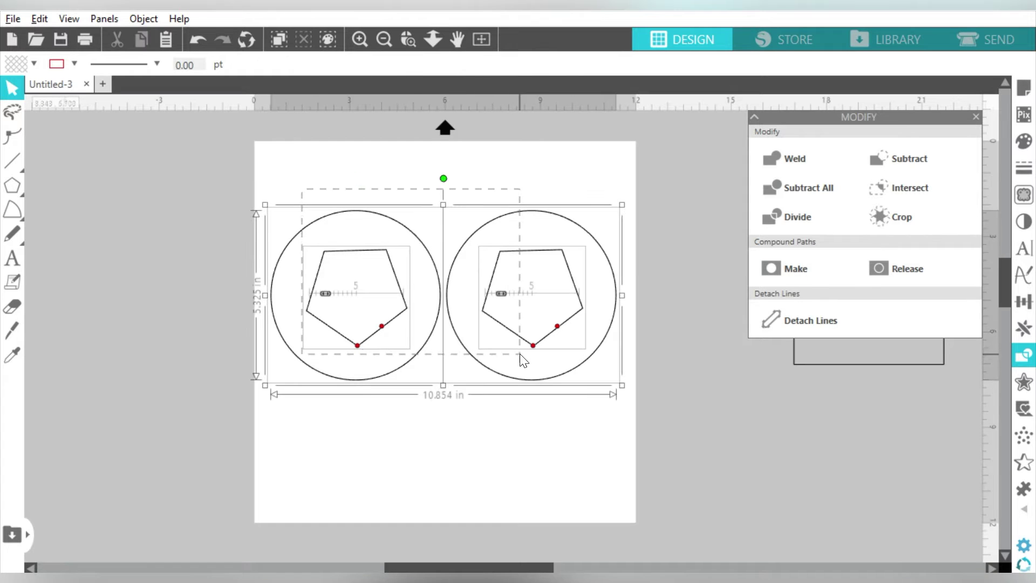
drag(503, 320, 508, 321)
- Group the left circle and pentagon, and fill the group with bright yellow
click(361, 277)
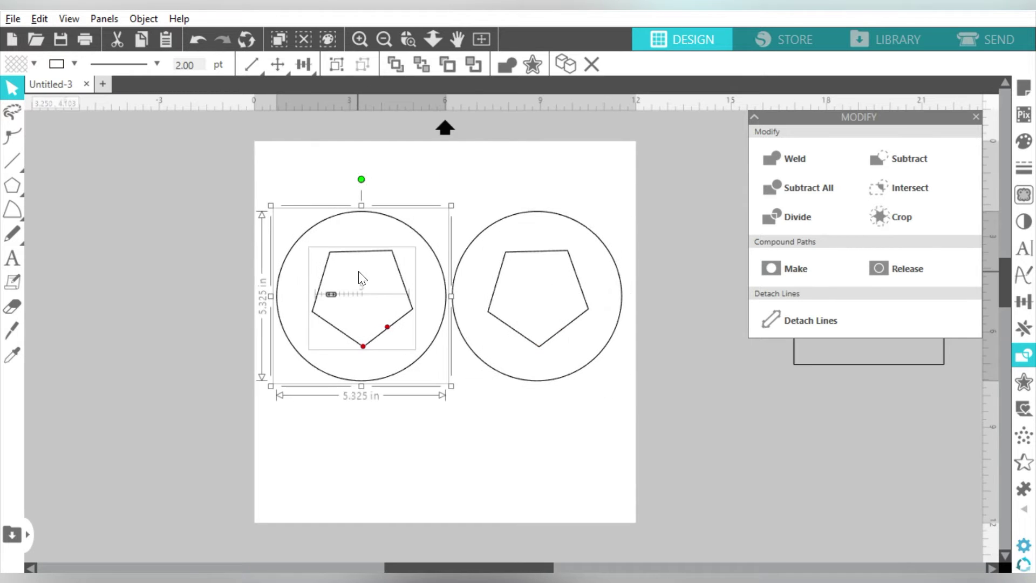
click(336, 64)
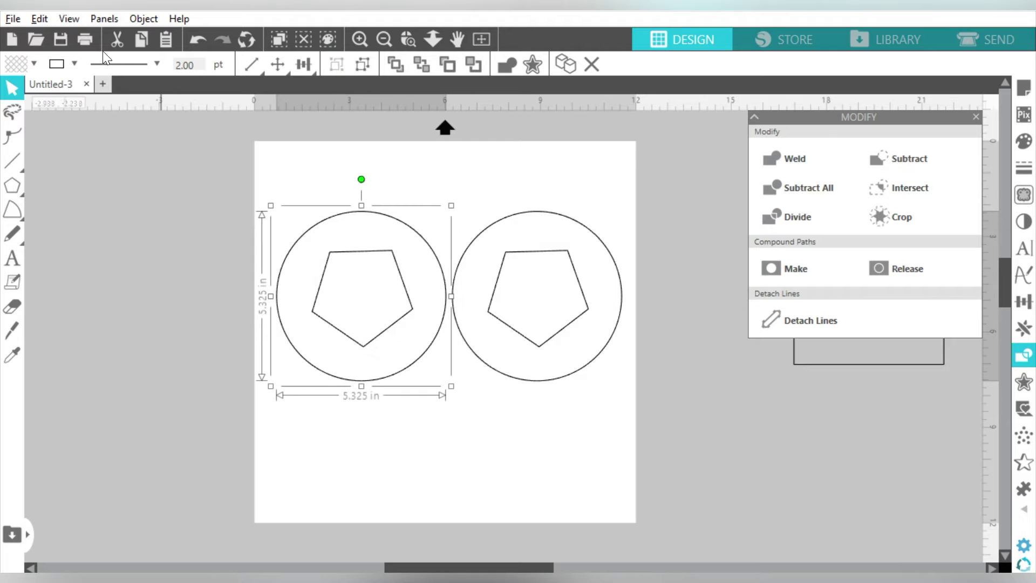
click(33, 64)
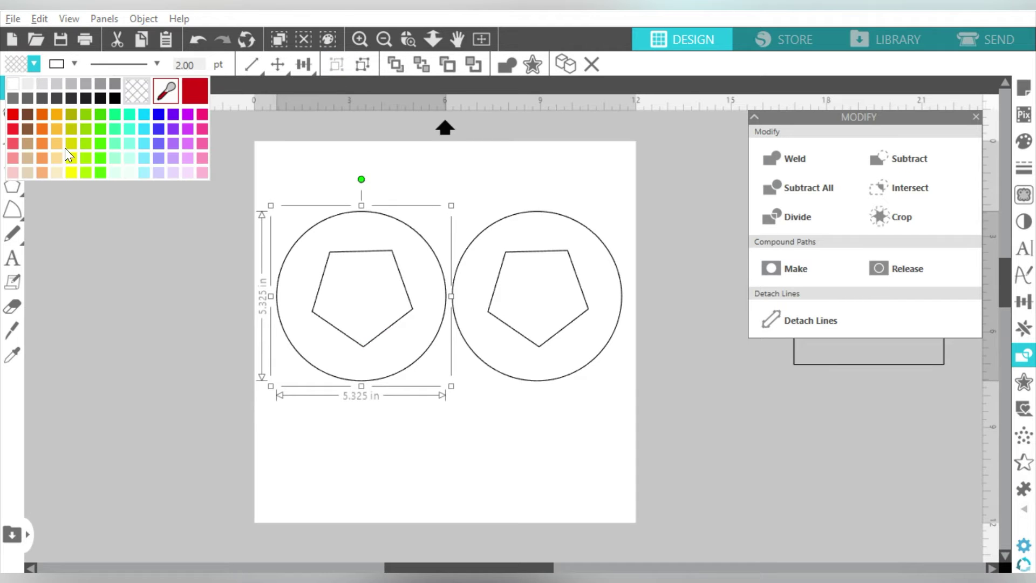
click(73, 175)
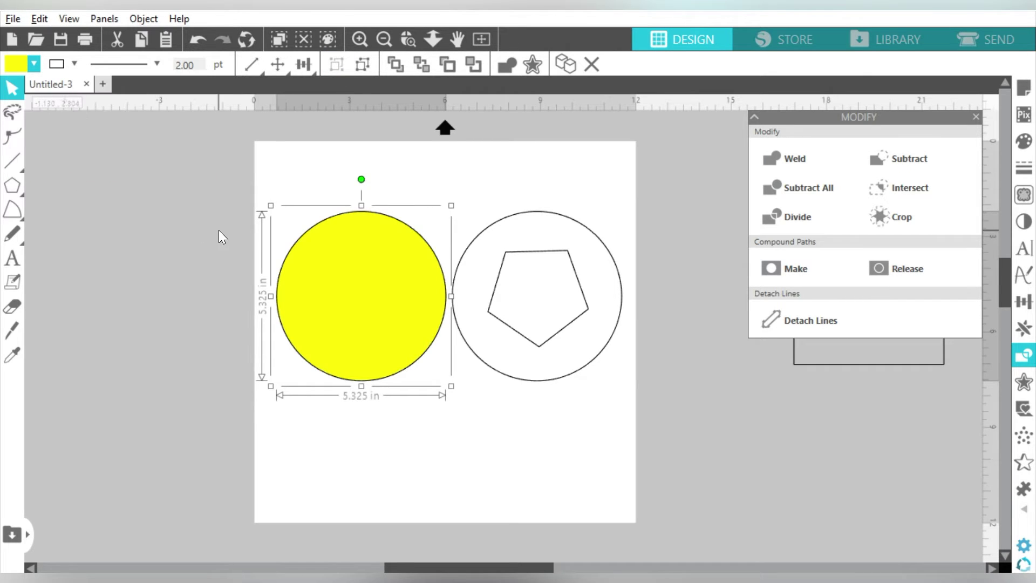
- Ungroup the yellow shapes and send the circle behind its pentagon
click(361, 64)
click(332, 145)
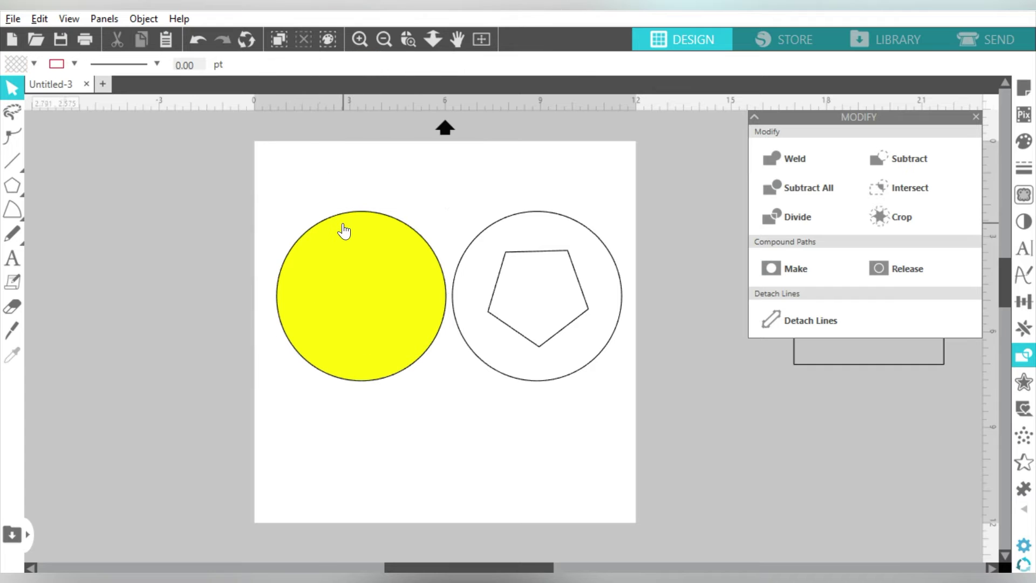
right_click(344, 228)
click(387, 475)
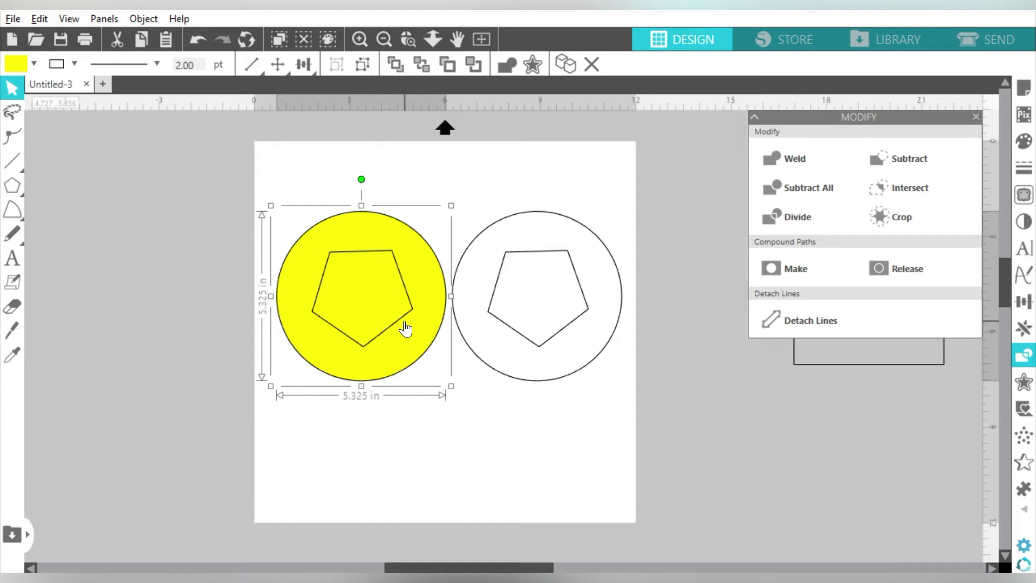
- Make a compound path from the right circle and pentagon, and fill it with bright yellow
click(566, 325)
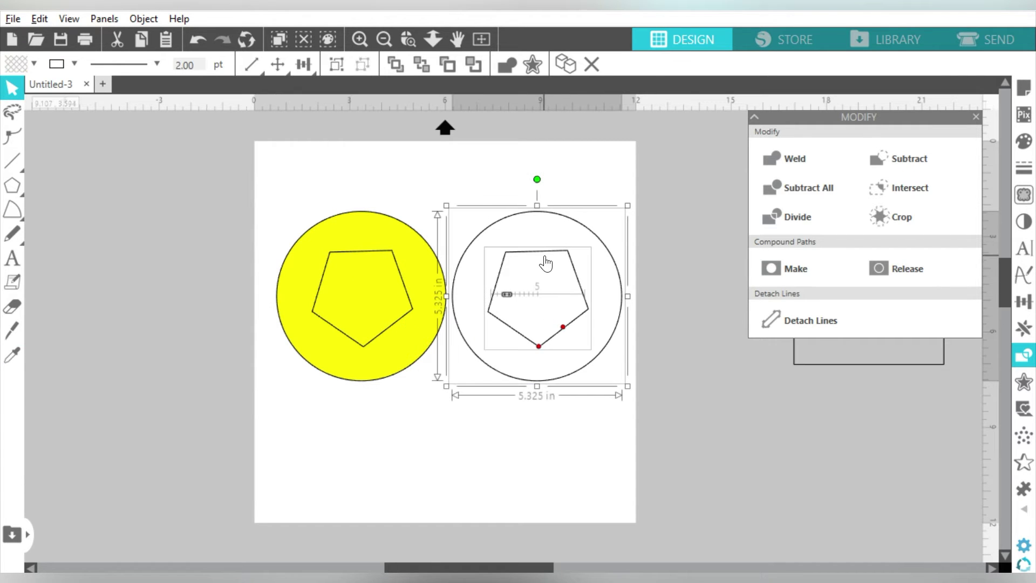
click(790, 271)
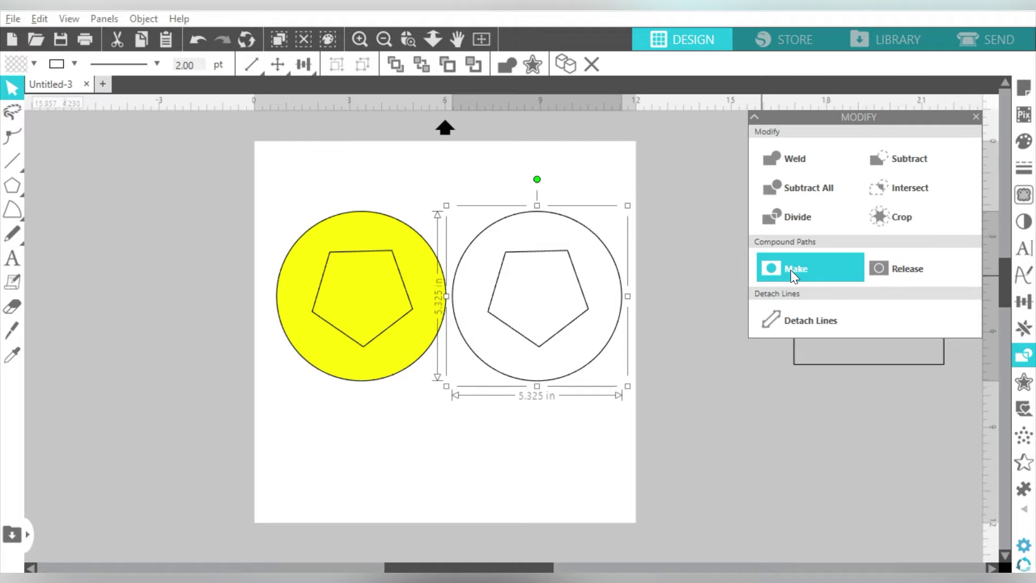
click(34, 63)
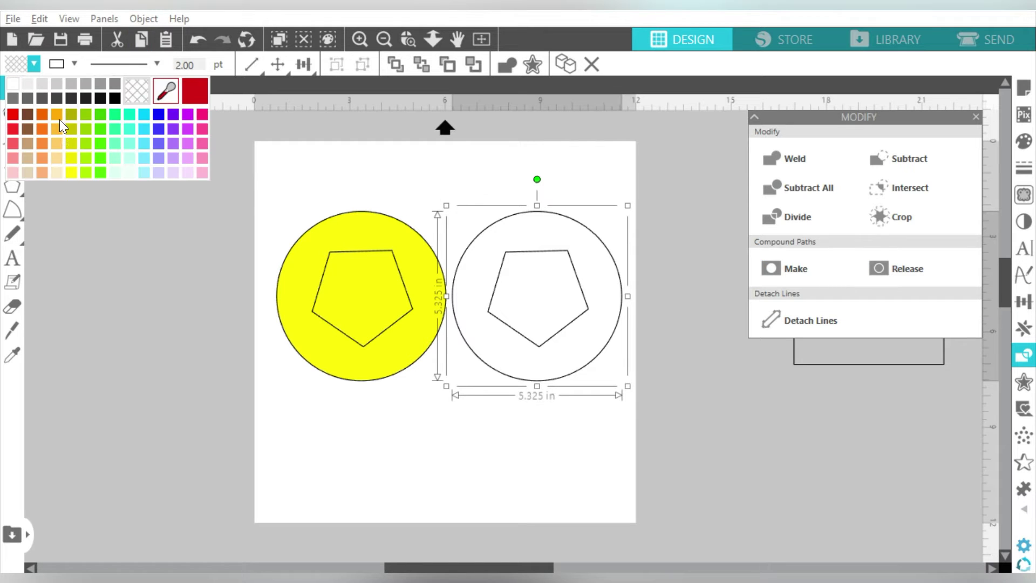
click(71, 172)
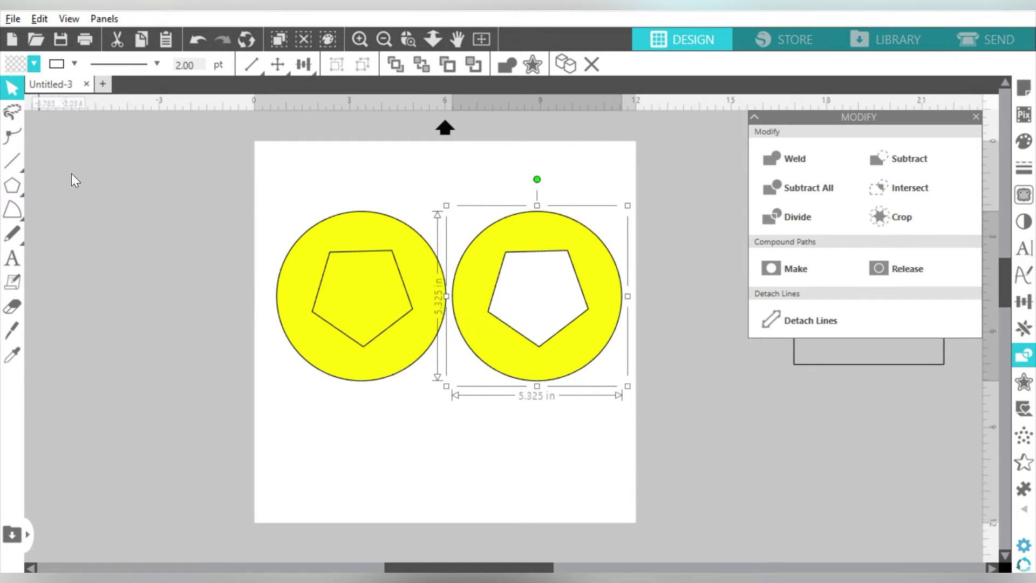
- Move the left yellow group farther left and shift the right compound path slightly down to compare how each behaves
click(416, 176)
drag(372, 179, 368, 282)
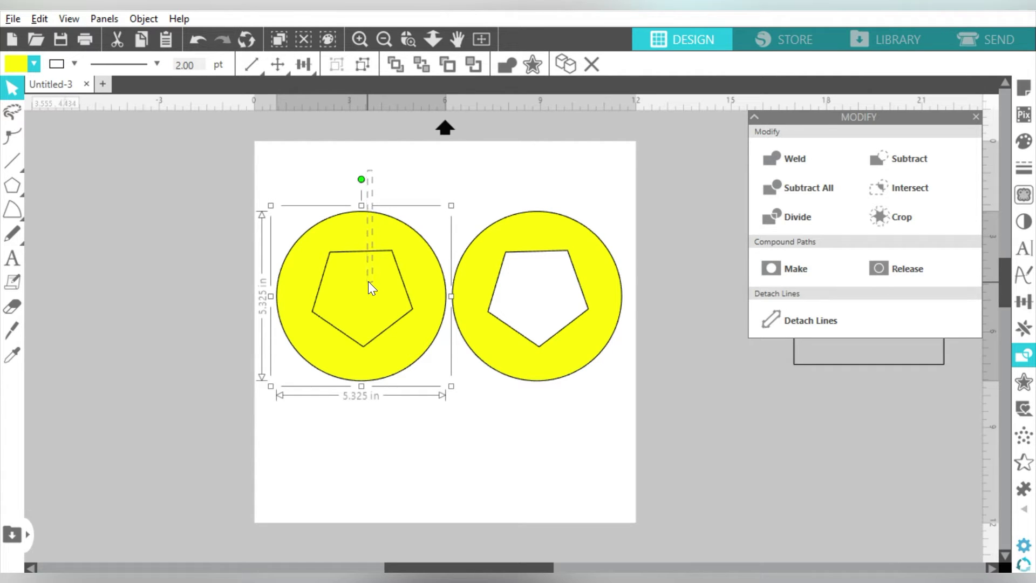
drag(369, 289, 331, 297)
click(503, 196)
click(524, 247)
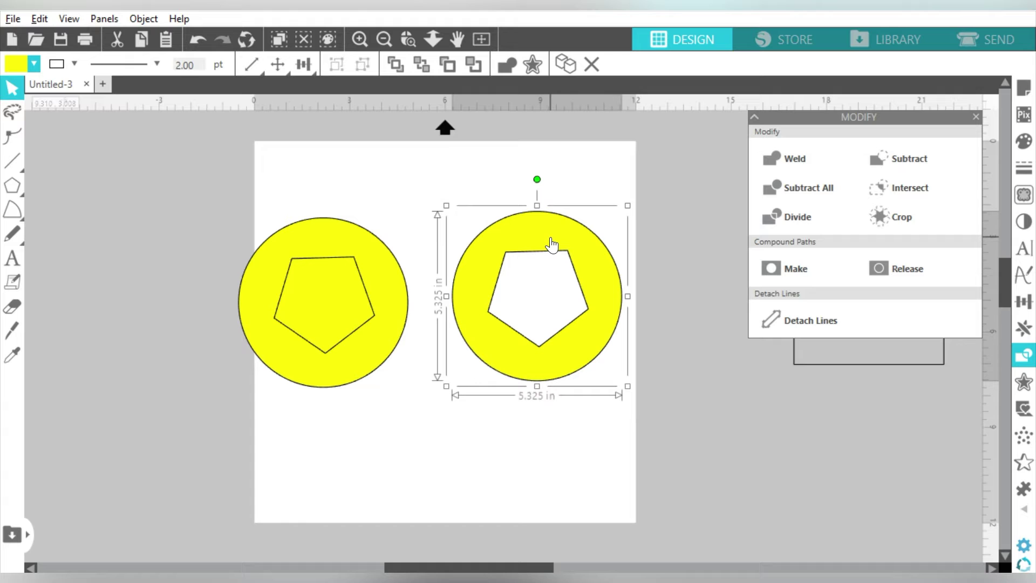
mouse_move(551, 244)
mouse_down()
mouse_move(526, 260)
mouse_move(572, 243)
mouse_move(542, 225)
mouse_move(536, 248)
mouse_move(540, 236)
mouse_move(545, 249)
mouse_up()
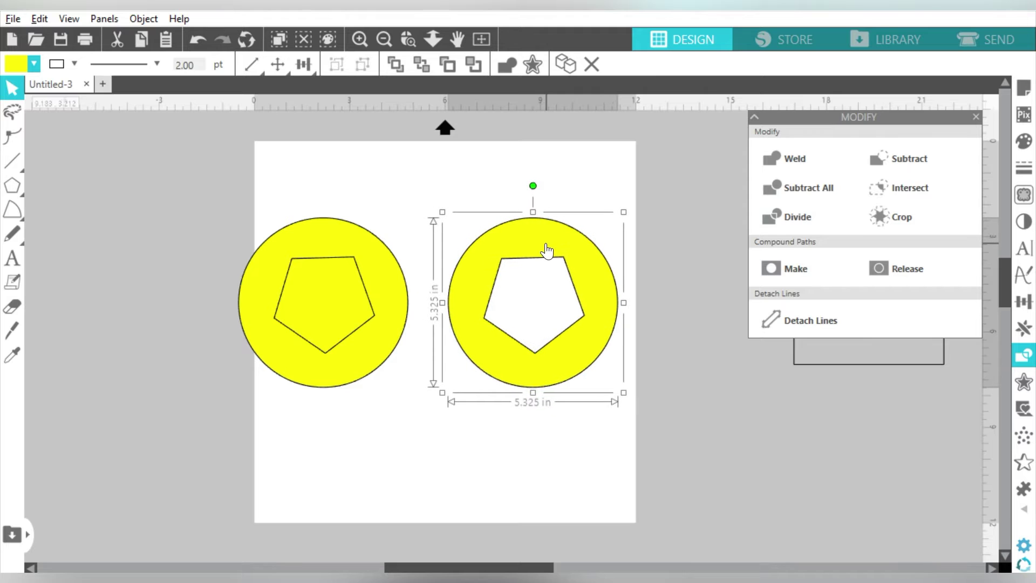
- Select the group and the compound path in turn to compare them, and move the left group back onto the page
click(354, 183)
click(319, 273)
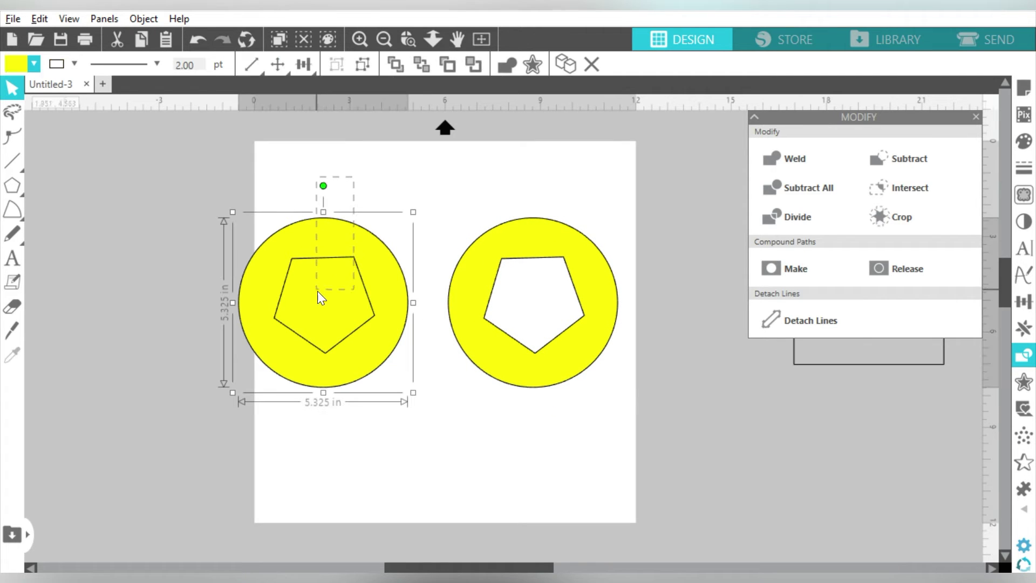
drag(531, 173, 582, 288)
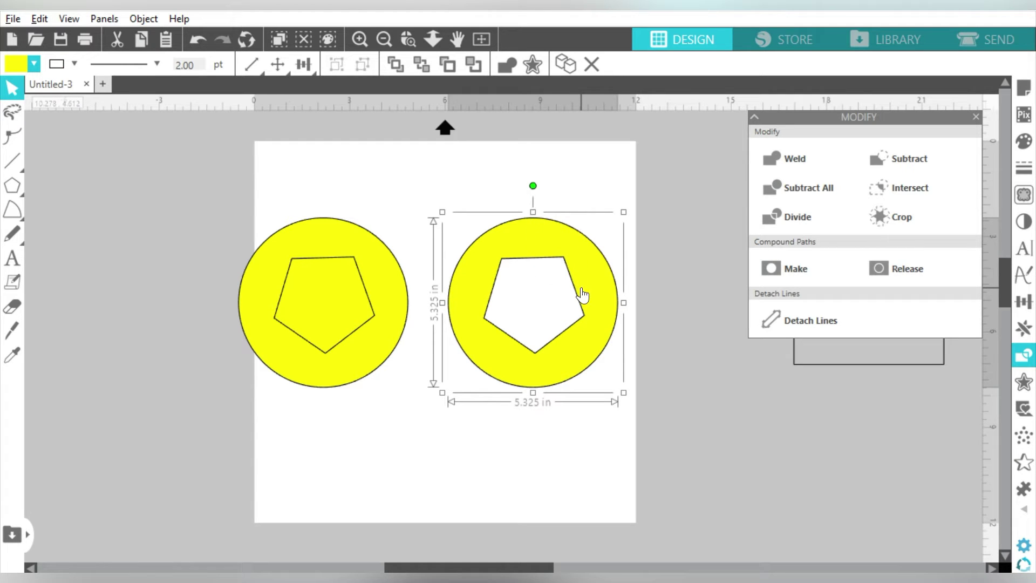
click(573, 171)
drag(319, 280, 352, 275)
click(566, 223)
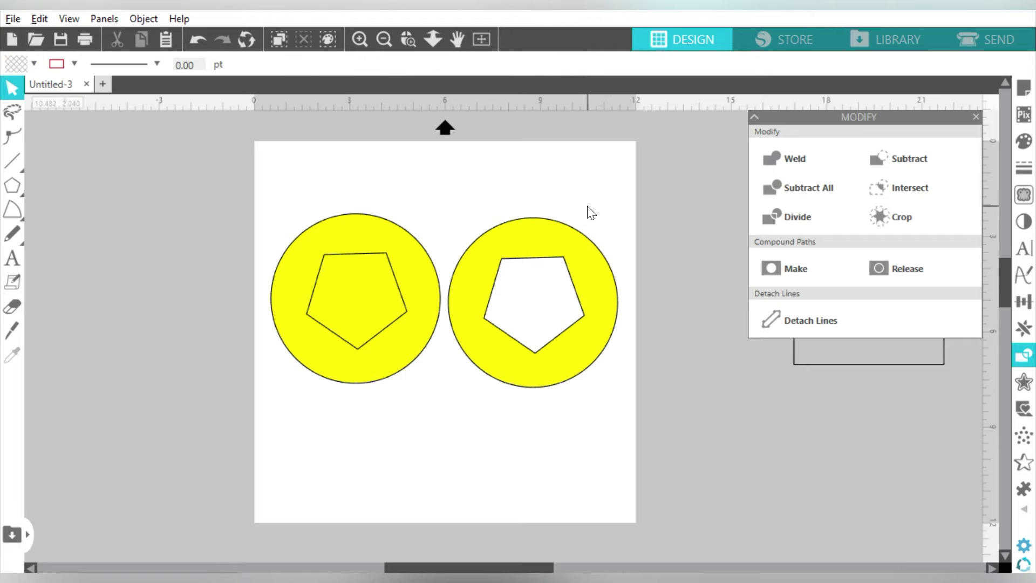
- Release the right compound path and send its circle behind the pentagon
click(545, 300)
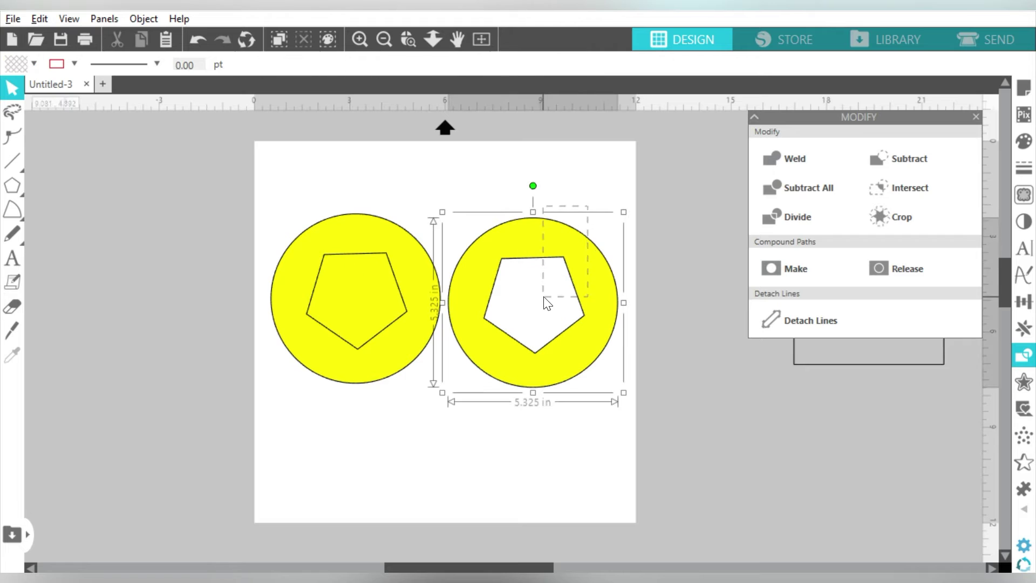
click(898, 272)
click(534, 162)
click(501, 245)
click(422, 65)
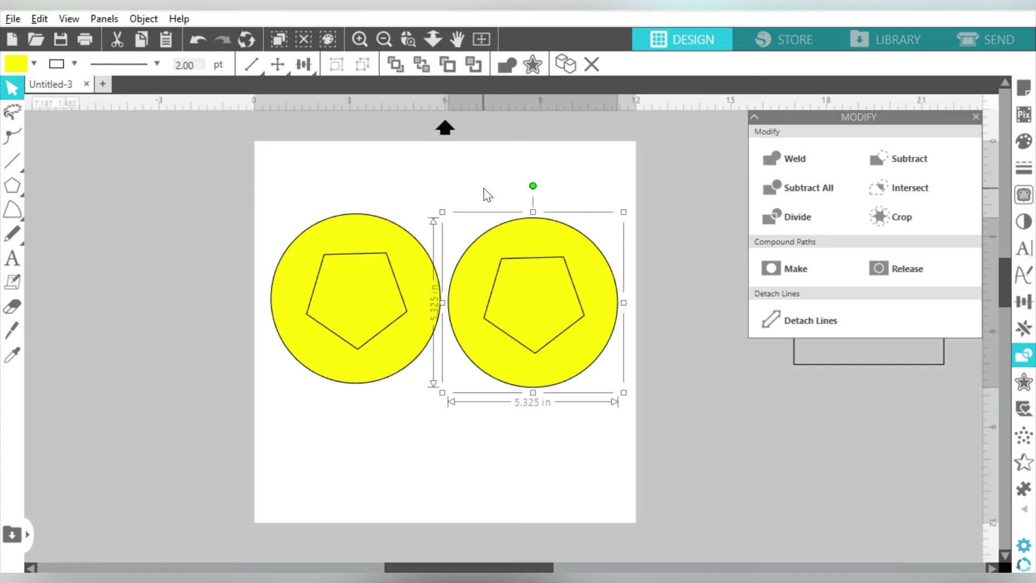
- Undo the reordering and the release of the right compound path, and return to the Select tool
key(i)
key(ctrl+z)
key(ctrl+z)
key(ctrl+z)
key(ctrl+z)
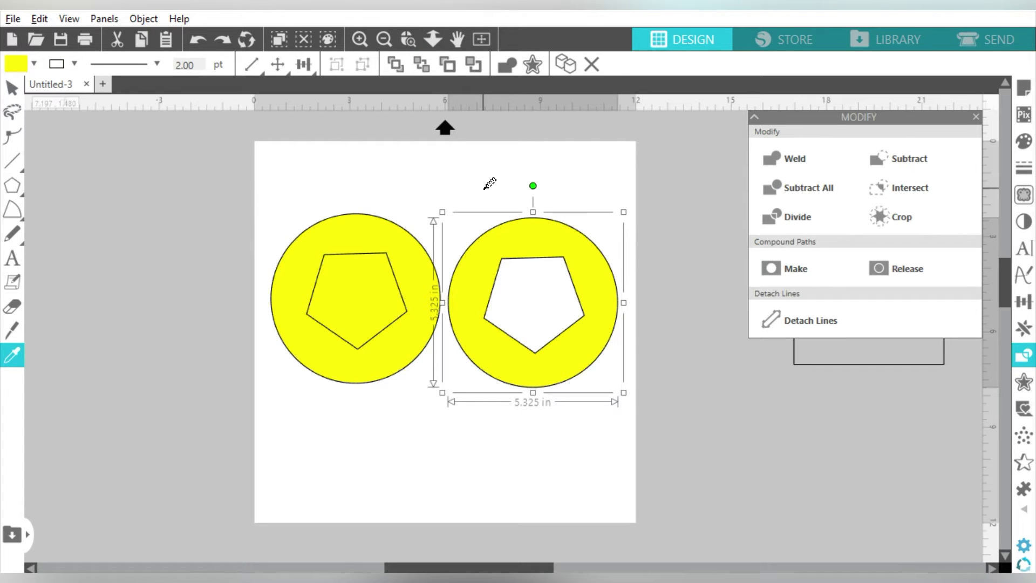
key(v)
click(311, 196)
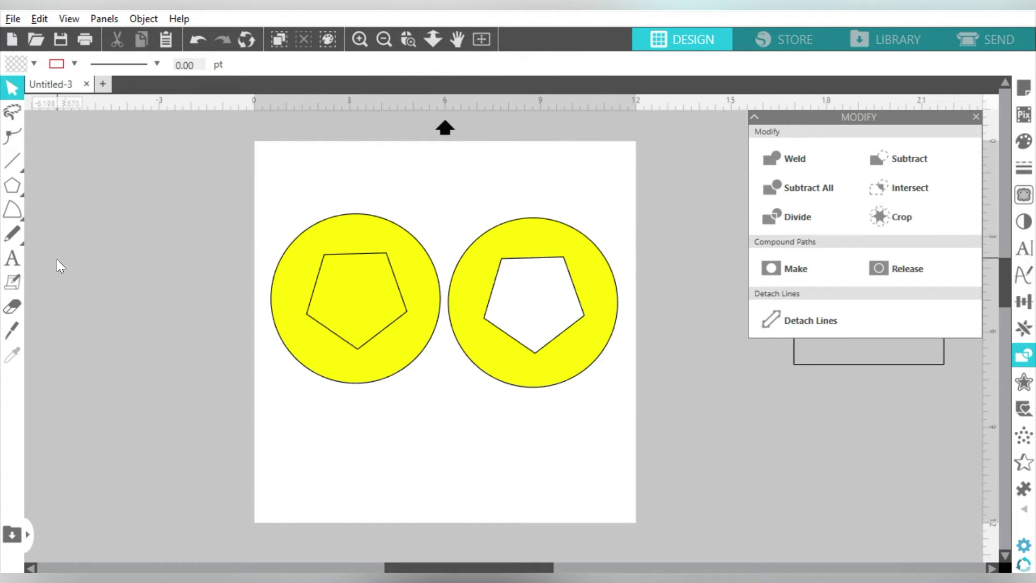
- Cut across both yellow circles with one straight, slightly rising line using the Knife tool in Solid mode
click(15, 330)
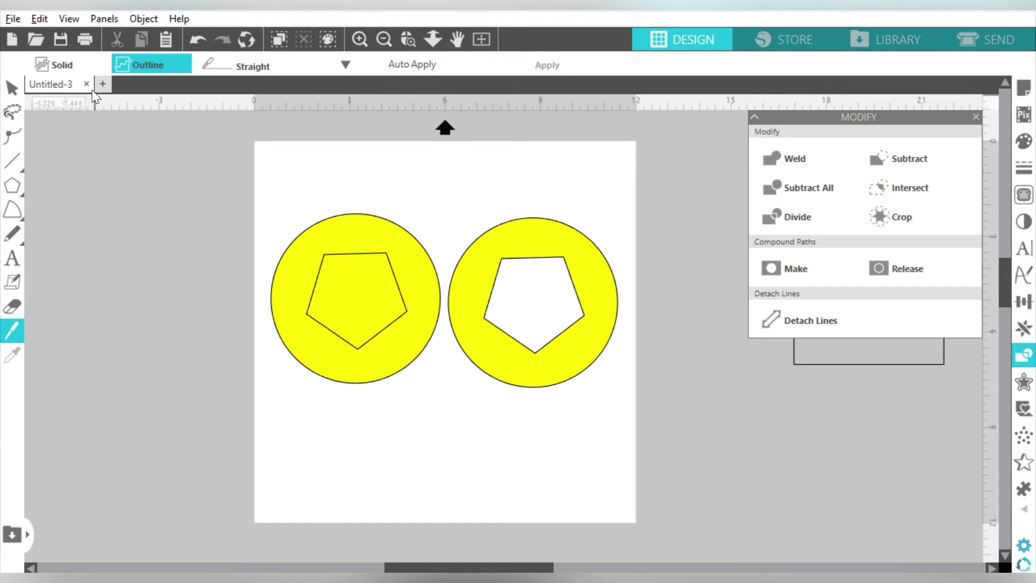
click(75, 69)
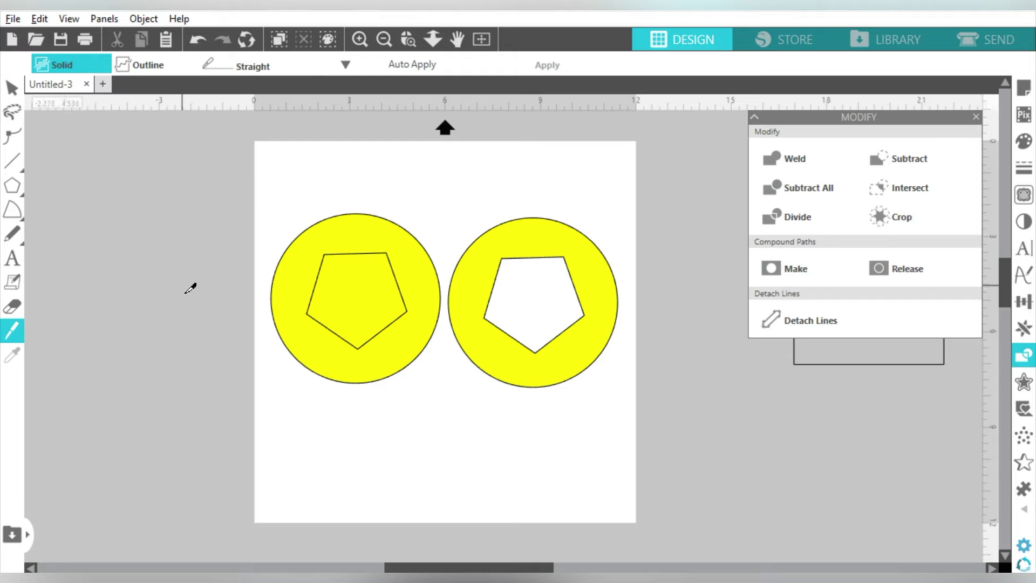
drag(196, 349, 685, 274)
click(12, 93)
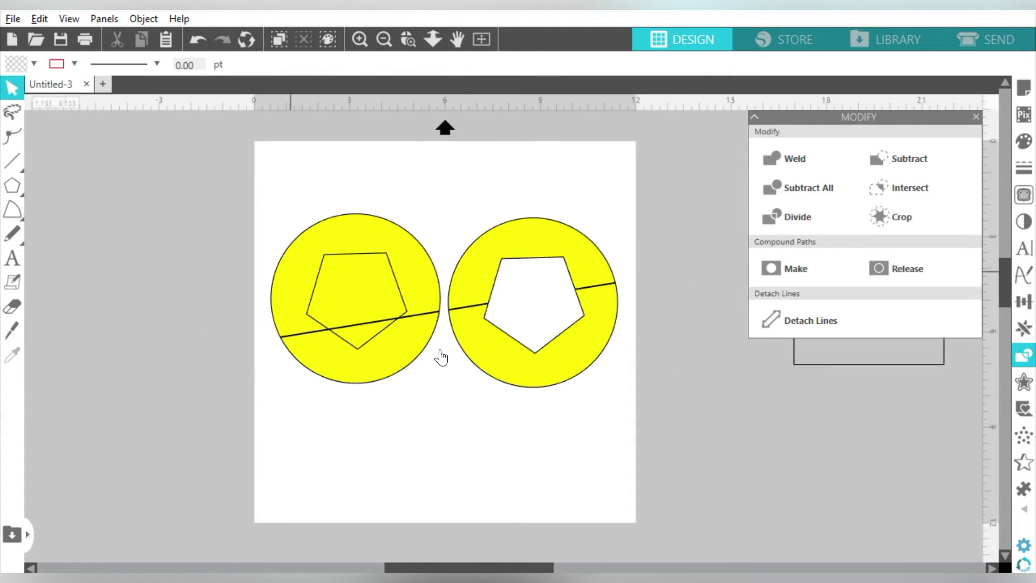
- Pull the cut halves of the right compound path apart and move the upper half of the left group away
drag(504, 374, 546, 396)
drag(474, 289, 548, 289)
drag(354, 274, 334, 233)
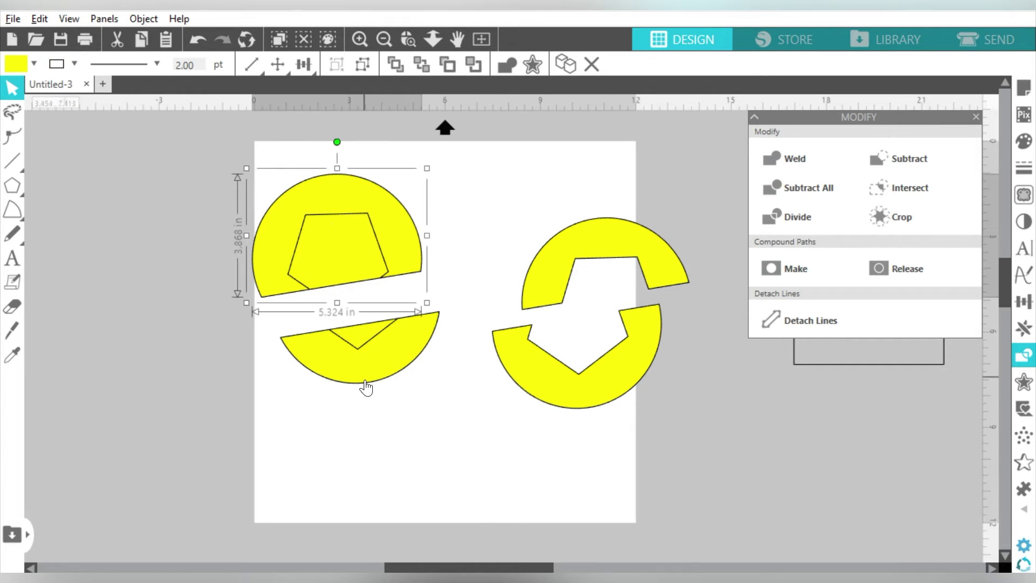
- Ungroup both halves of the left circle and move the two pentagon pieces off their circle pieces
click(363, 377)
drag(459, 215, 354, 380)
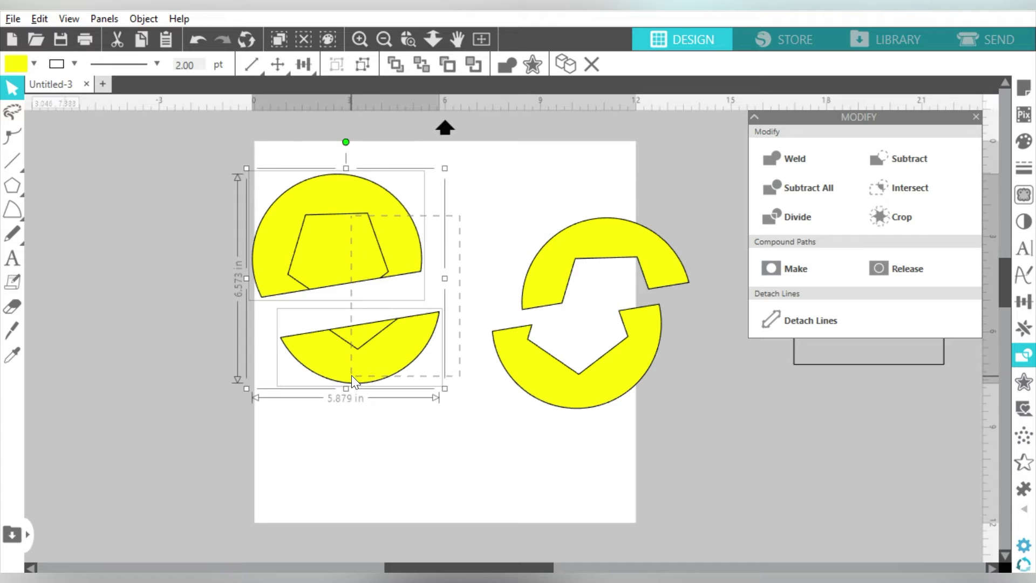
click(363, 63)
drag(340, 247, 259, 231)
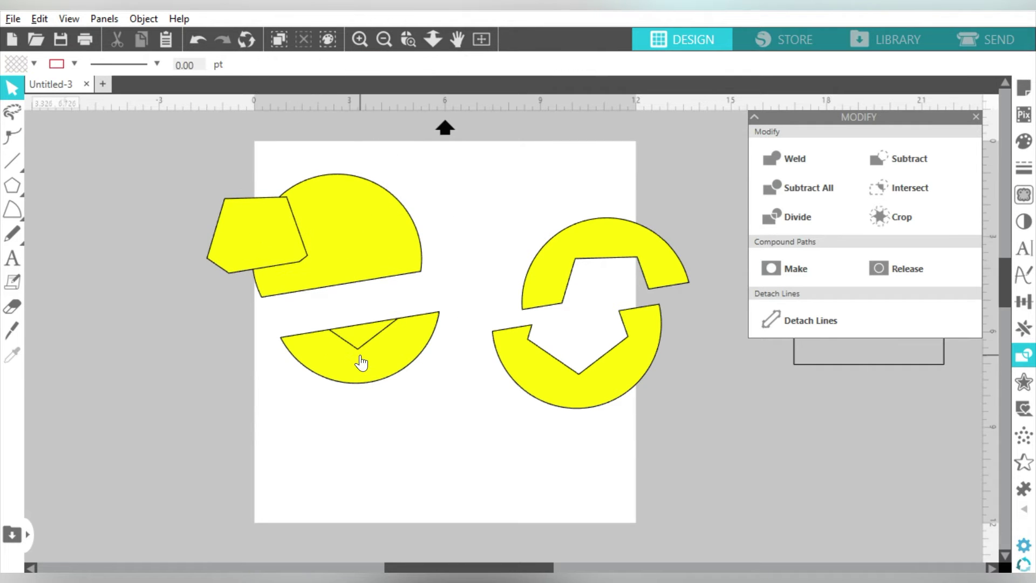
drag(360, 345, 322, 394)
click(396, 428)
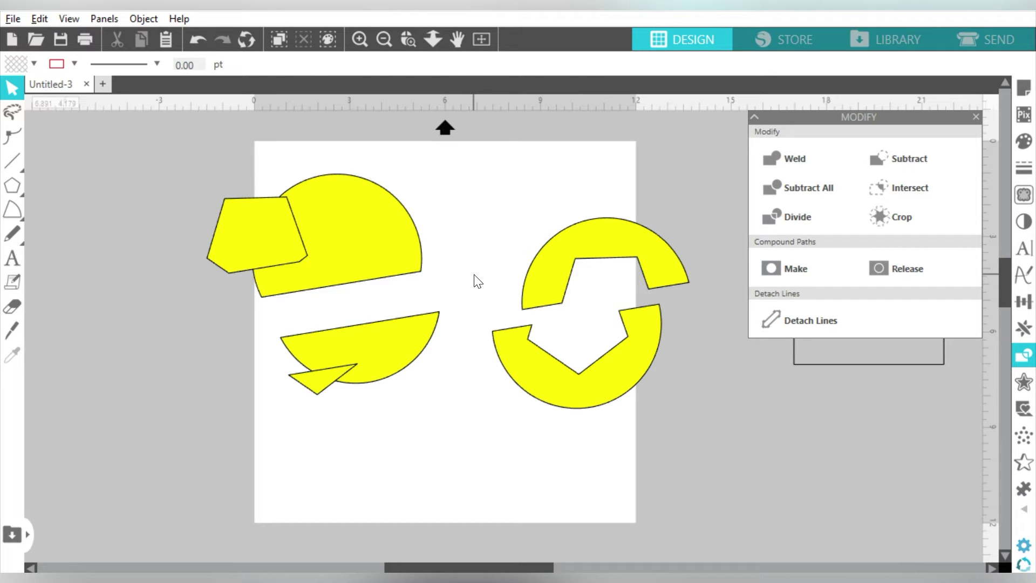
- Undo the piece moves, the ungrouping and the knife cut, back to the two whole yellow circles
key(ctrl+z)
key(ctrl+z)
key(ctrl+z)
key(ctrl+z)
key(ctrl+z)
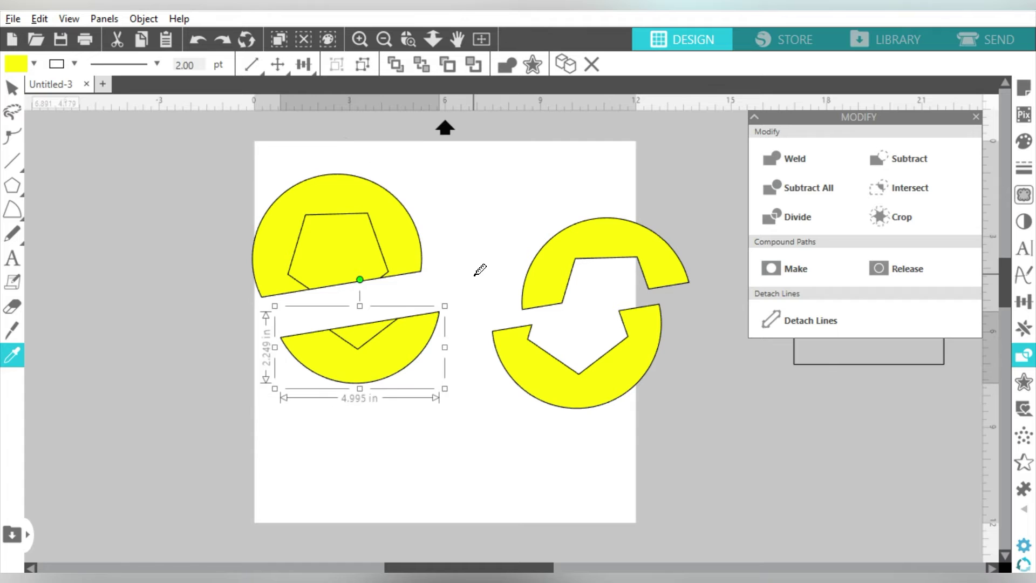
key(ctrl+z)
key(ctrl+z)
key(ctrl+z)
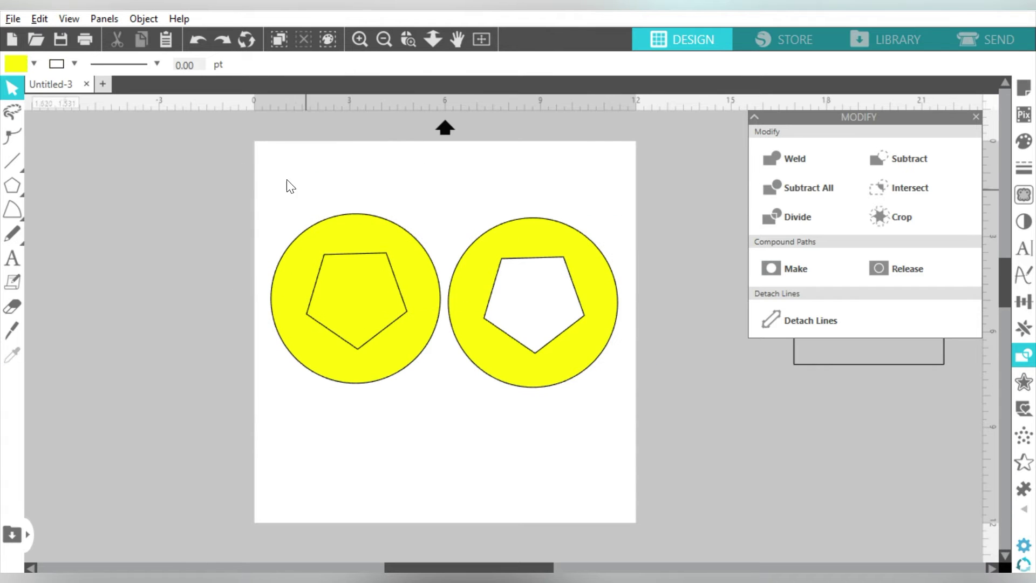
- Delete both yellow circle-and-pentagon shapes and the outlined square
drag(265, 167, 829, 405)
key(Delete)
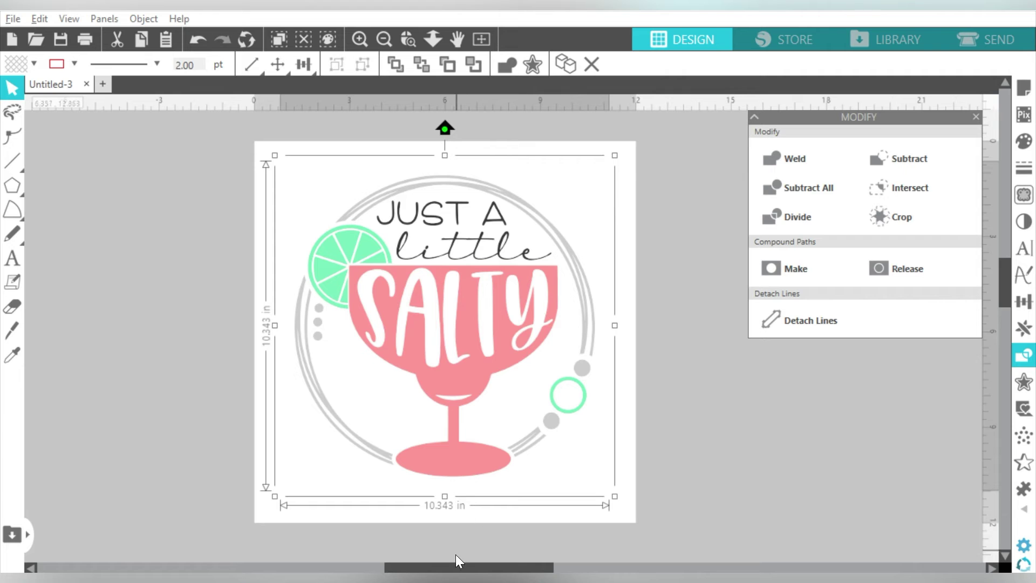
- Move the "Just a little salty" margarita design off the page to its left
drag(456, 564, 435, 564)
drag(532, 354, 182, 357)
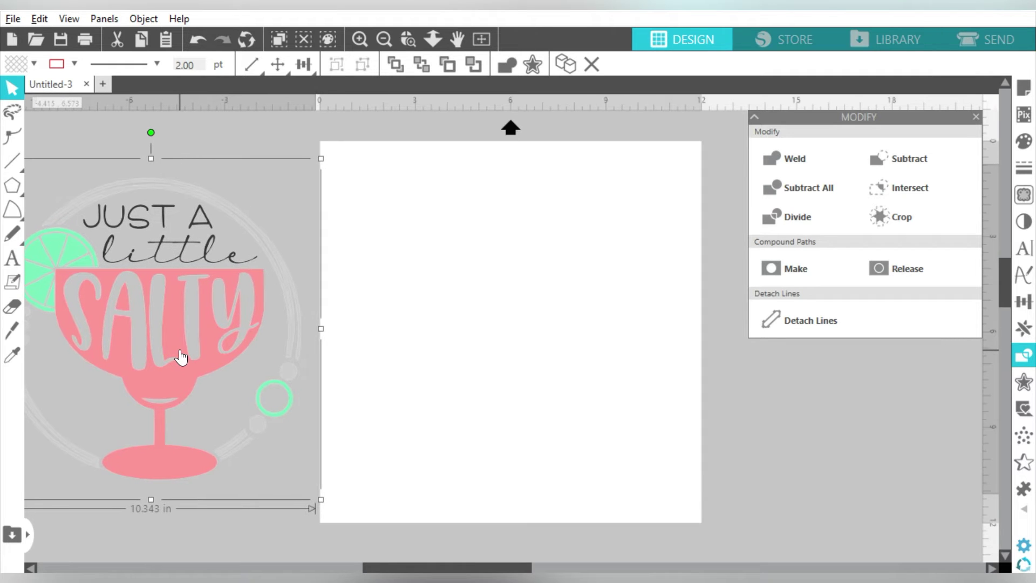
- Draw an ellipse about 7.59 in wide and 6.06 in tall in the upper part of the page
click(428, 261)
click(18, 193)
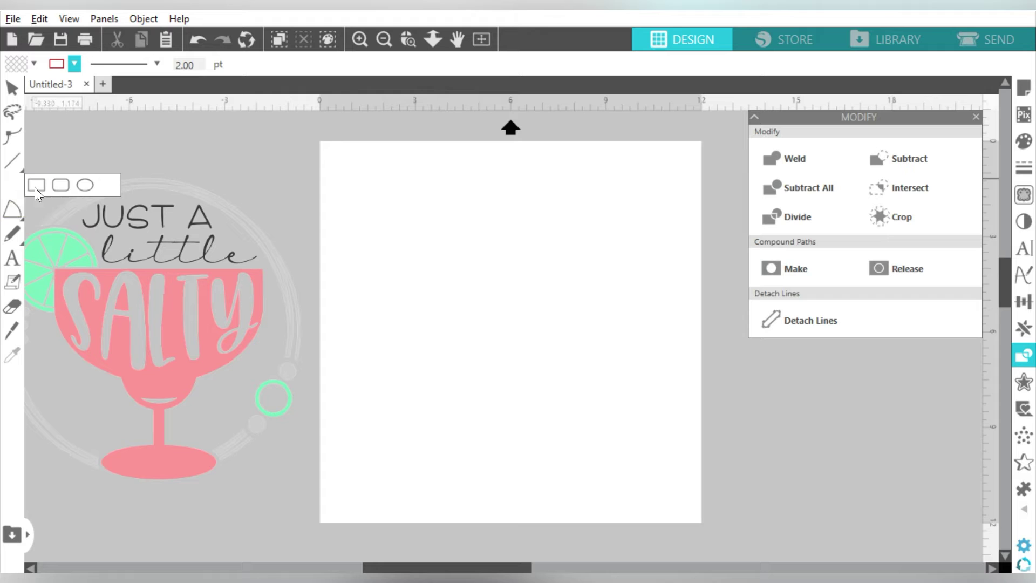
click(84, 185)
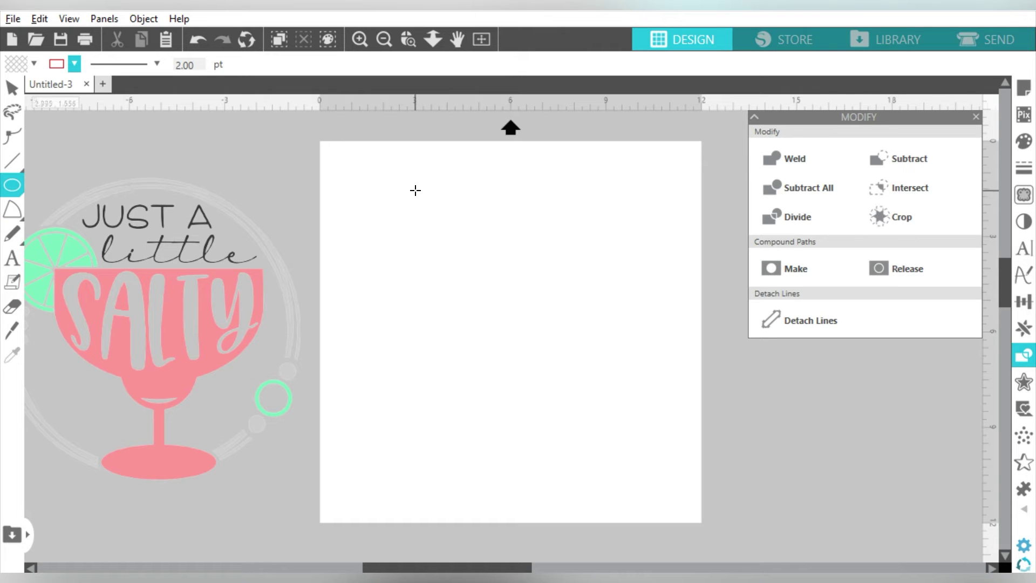
drag(406, 189, 646, 381)
drag(588, 365, 575, 369)
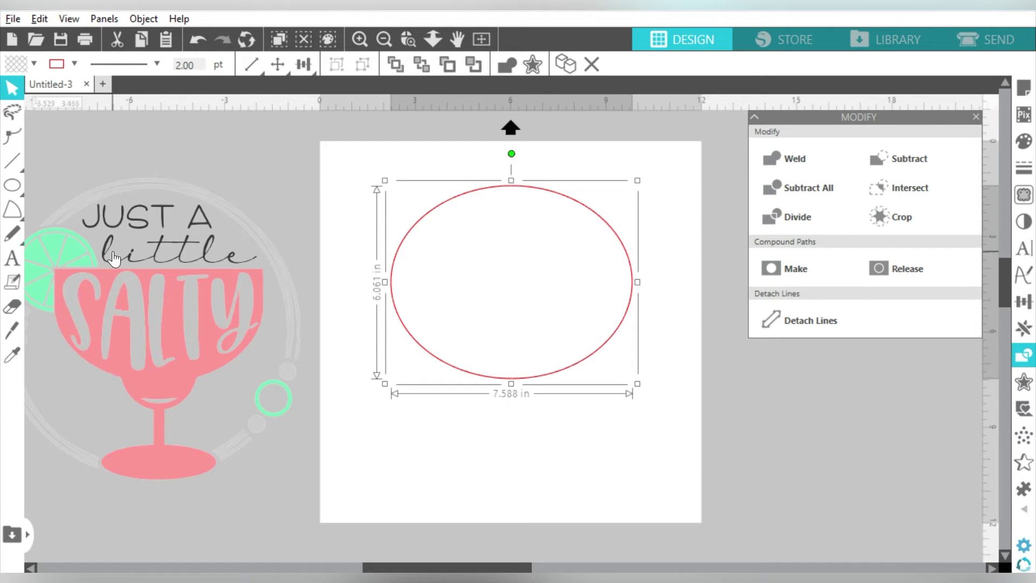
- Cut the ellipse horizontally through its middle with the Knife, delete the upper half and shift the lower half slightly down
click(13, 331)
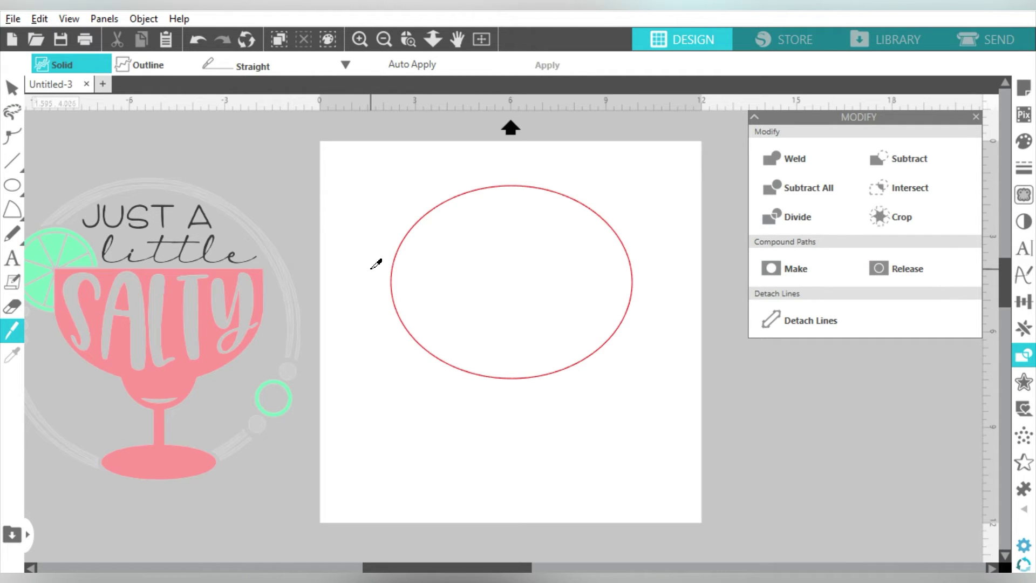
drag(376, 263, 651, 287)
click(415, 225)
key(Delete)
drag(427, 270, 421, 296)
- Edit the half-ellipse's points and raise both upper corner points to make the bowl about 3.96 in tall
double_click(421, 296)
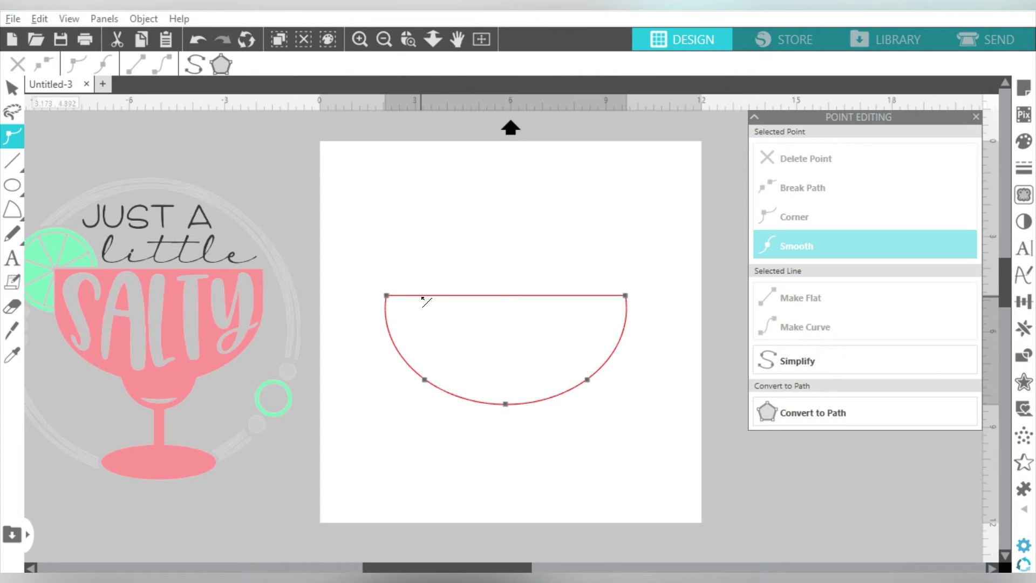
drag(360, 248, 649, 312)
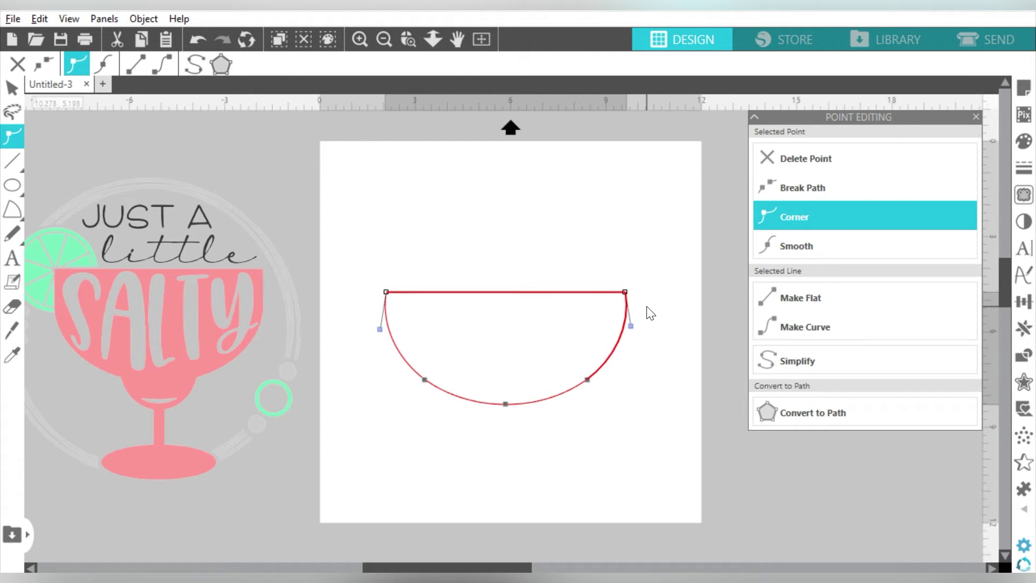
key(Up)
key(Up)
key(Up)
key(Up)
key(Up)
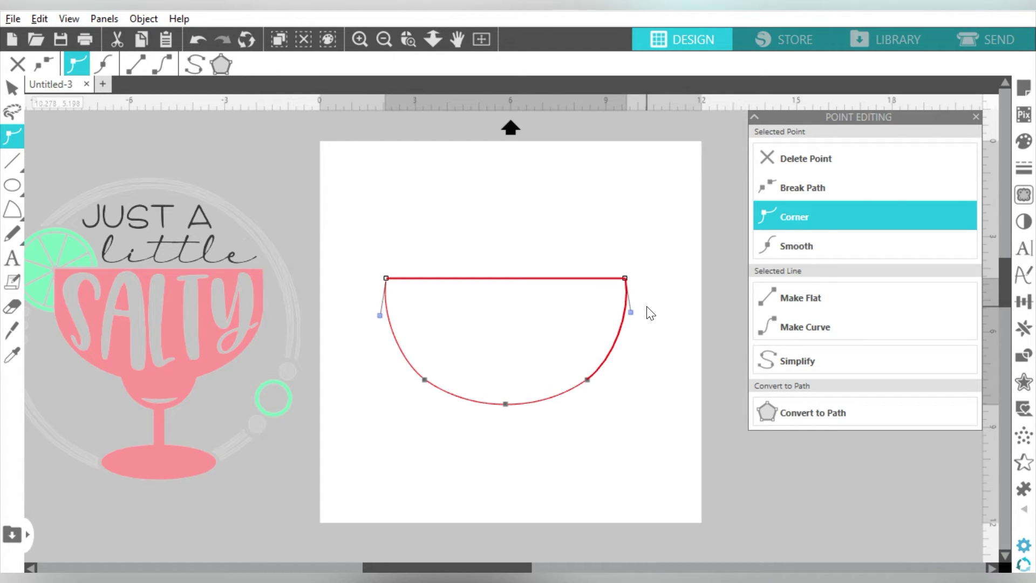
click(650, 313)
click(604, 364)
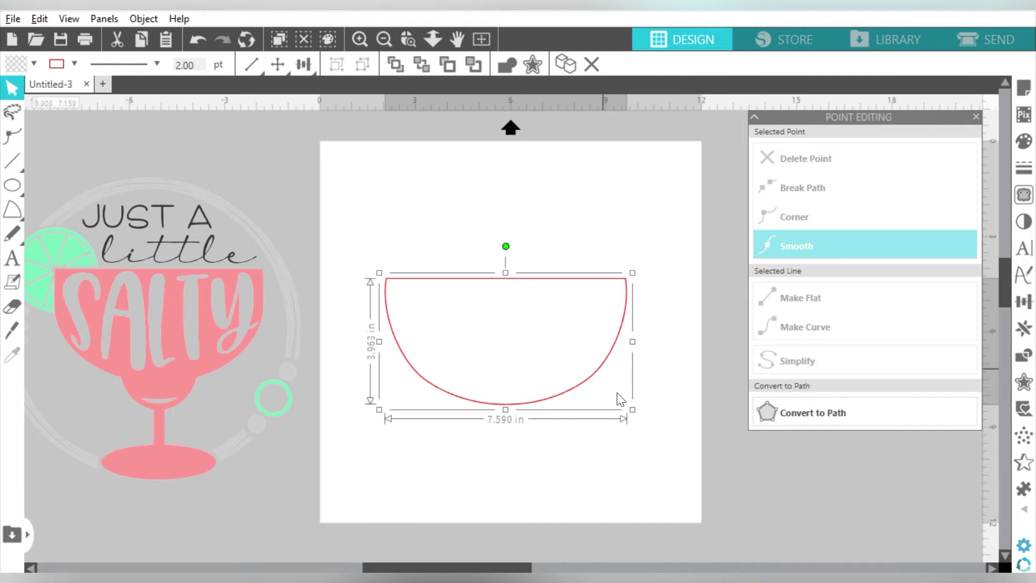
- Scale the bowl proportionally to about 6.04 by 3.16 in and move it higher on the page
drag(633, 411, 582, 386)
drag(518, 377, 544, 317)
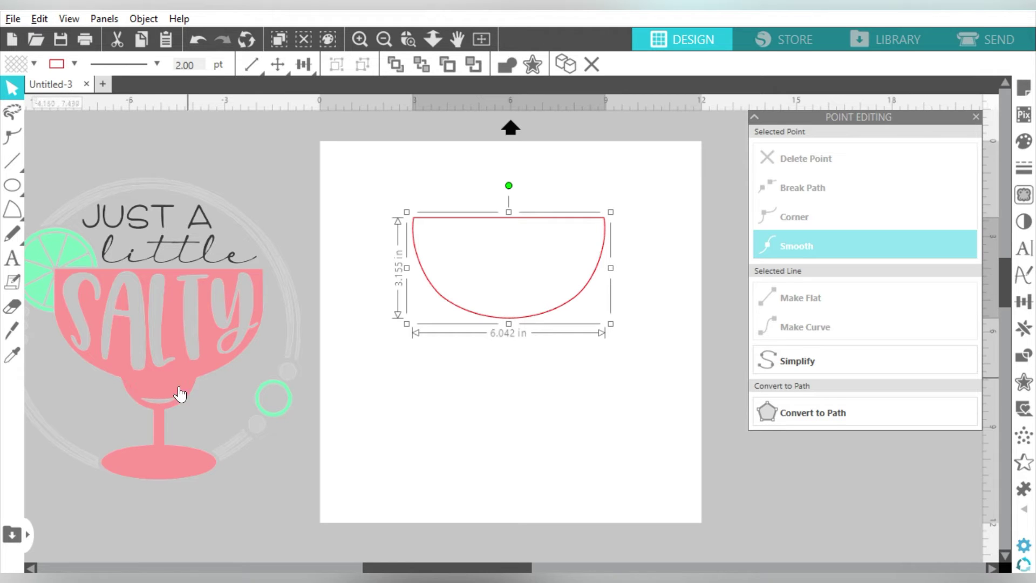
- Duplicate the bowl below, shrink the copy to about 2.70 by 1.41 in and center it overlapping the large bowl's bottom
key(ctrl+d)
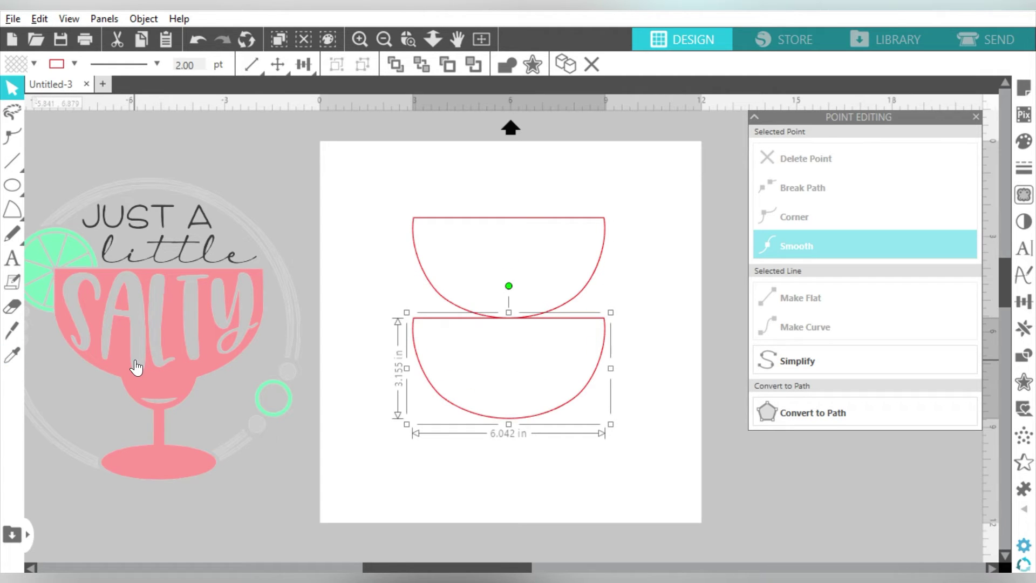
drag(407, 424, 505, 379)
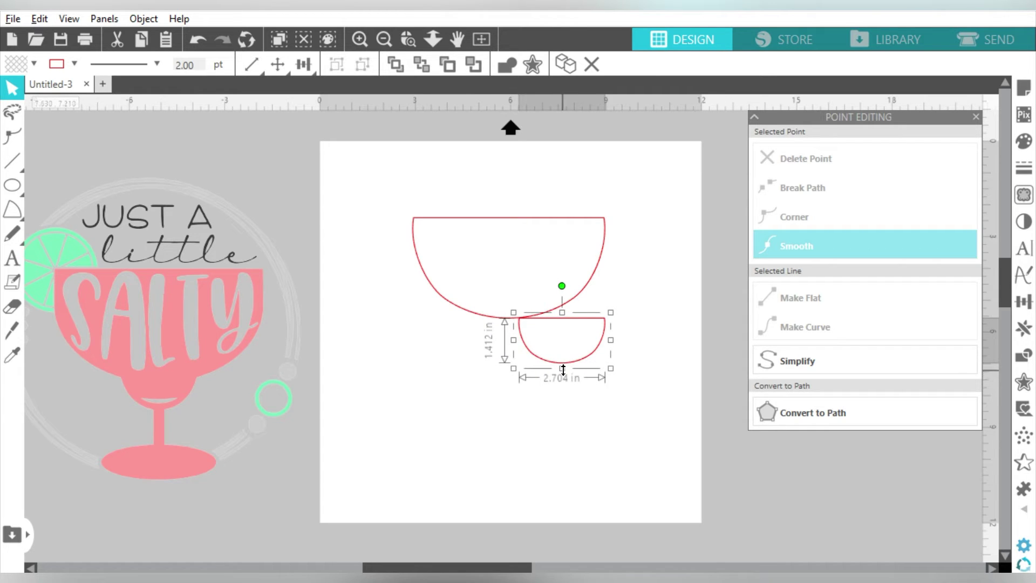
drag(577, 371, 524, 360)
click(619, 374)
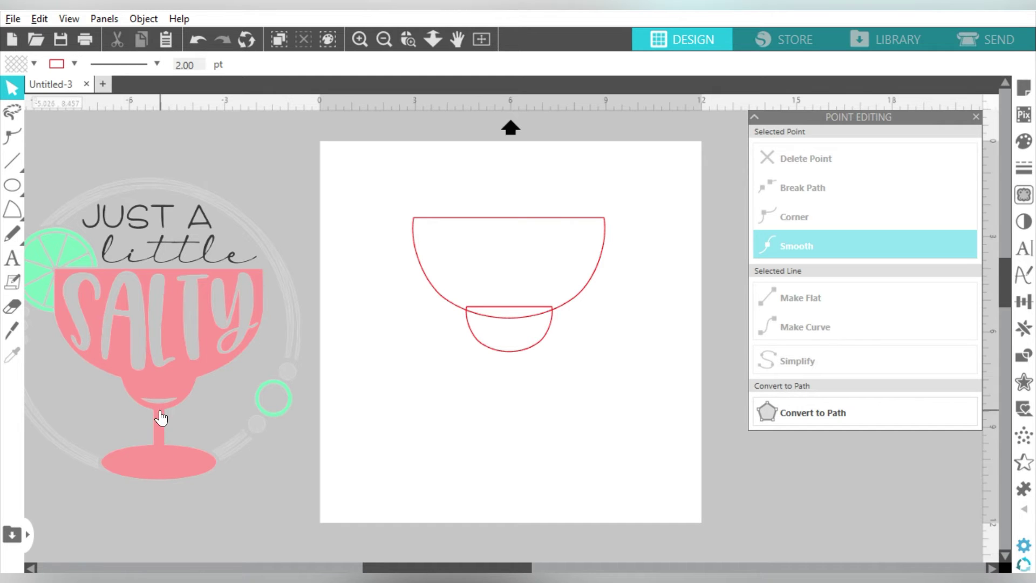
- Draw a narrow rectangular stem below the small bowl and a flat ellipse about 0.92 in tall as the base
click(12, 185)
click(34, 183)
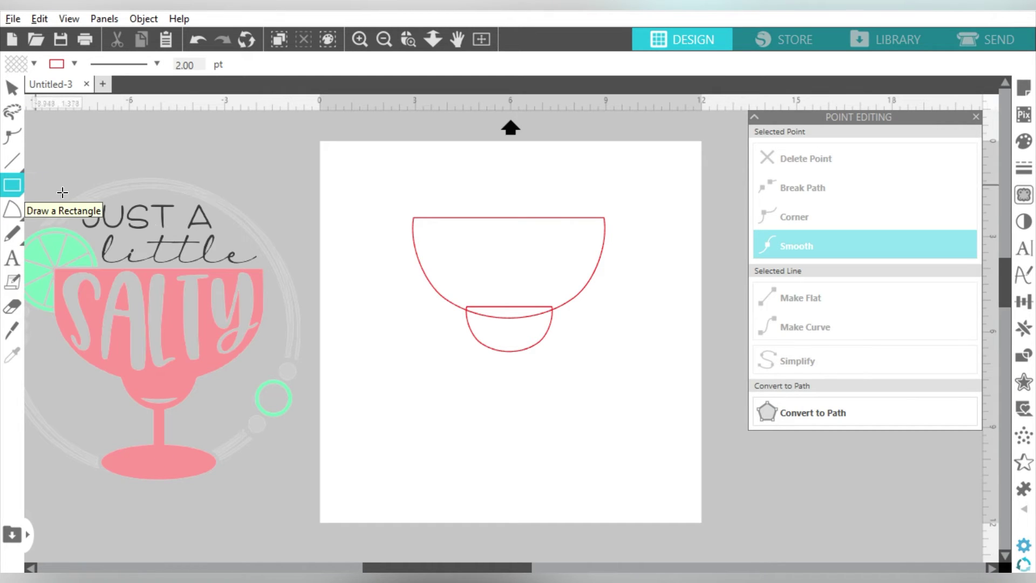
mouse_move(502, 348)
mouse_down()
mouse_move(516, 408)
mouse_move(516, 392)
mouse_up()
click(12, 185)
click(85, 185)
mouse_move(457, 389)
mouse_down()
mouse_move(567, 419)
mouse_move(511, 419)
mouse_up()
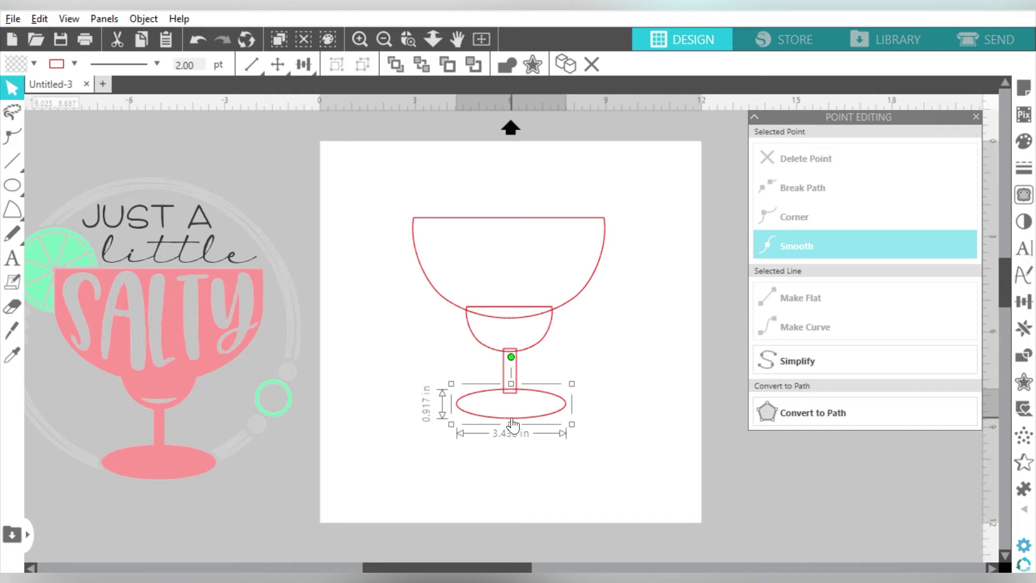
- Center-align all glass shapes horizontally and move the glass toward the page's upper-left corner
key(ctrl+a)
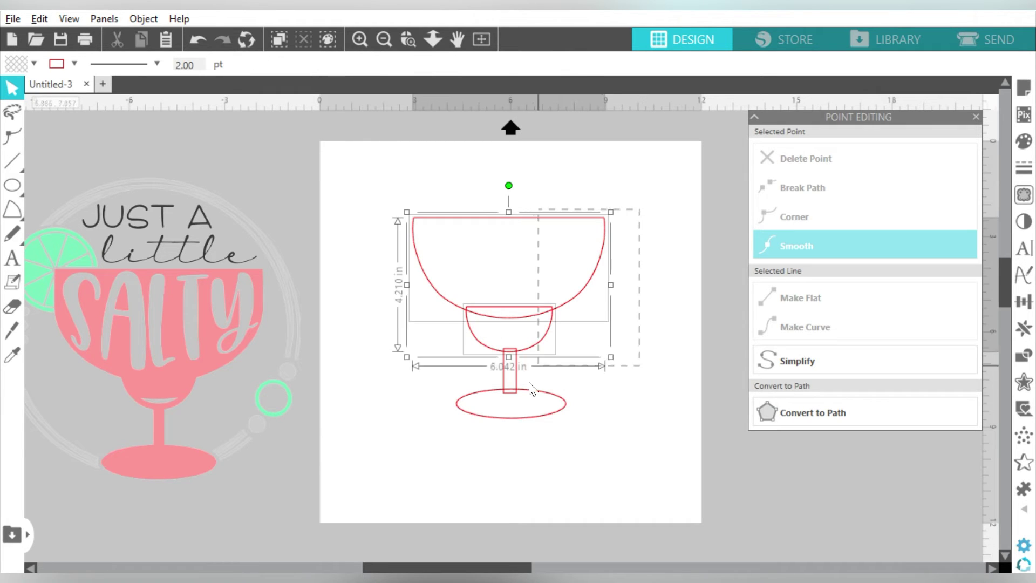
click(1022, 305)
click(911, 216)
drag(591, 276, 515, 237)
click(599, 248)
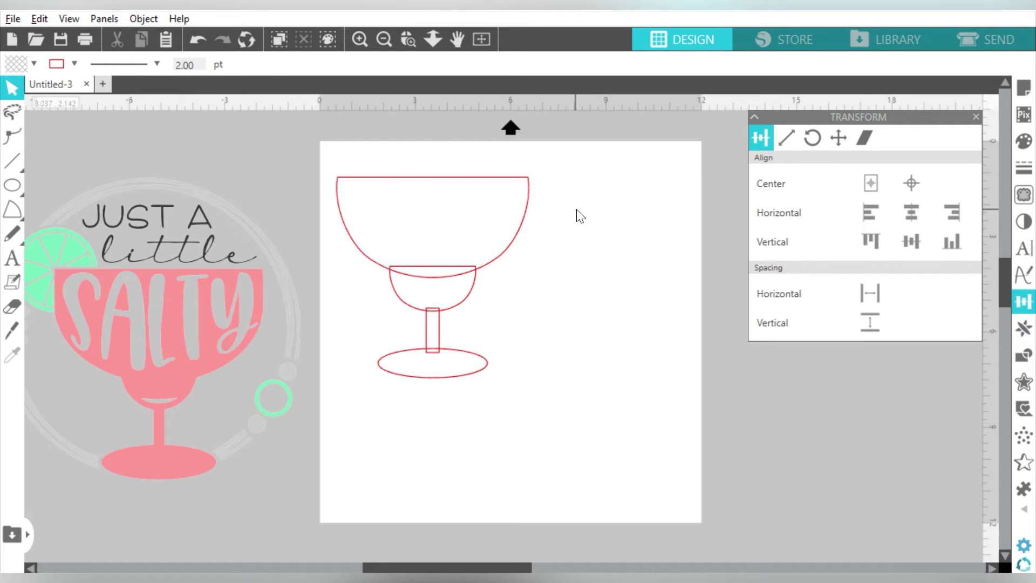
- Make two copies of the large bowl beside the glass and overlap them with a slight vertical offset
drag(591, 189, 529, 204)
key(ctrl+d)
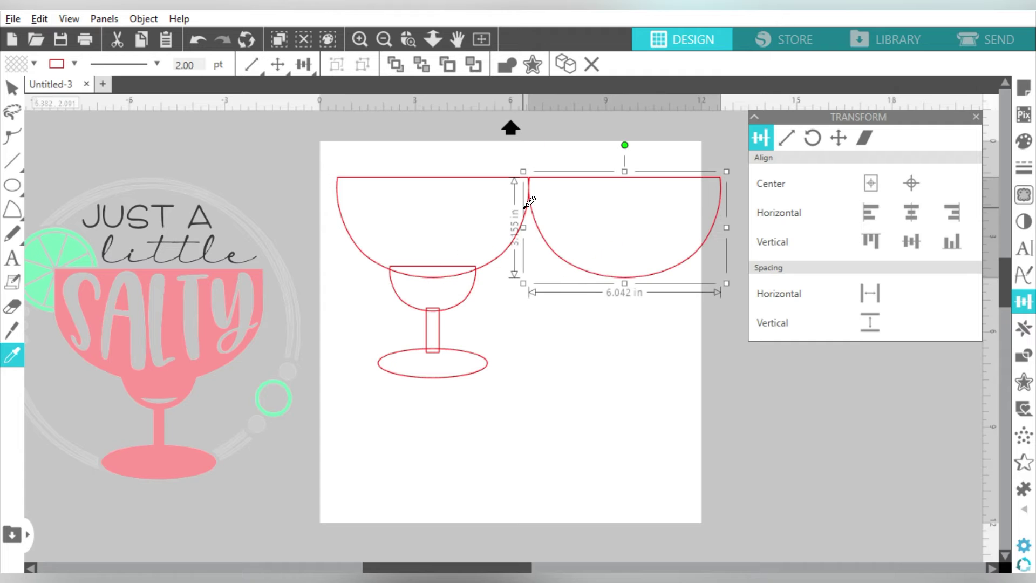
key(ctrl+d)
drag(589, 192, 592, 275)
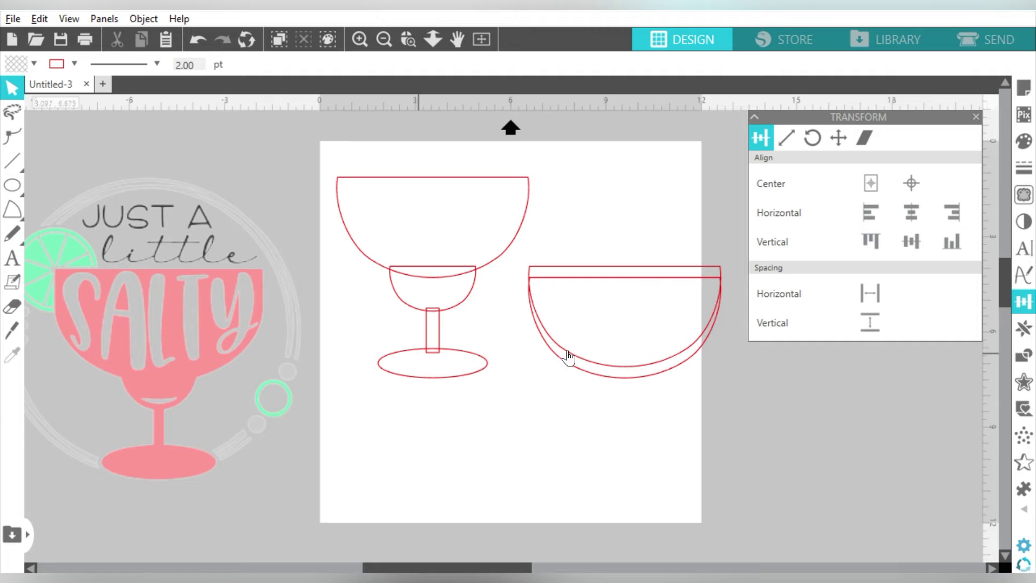
- Narrow the lower bowl copy to about 5.13 in wide, centered within the other copy
click(616, 378)
mouse_move(726, 327)
mouse_down()
mouse_move(736, 342)
mouse_move(711, 327)
mouse_up()
drag(645, 379, 645, 376)
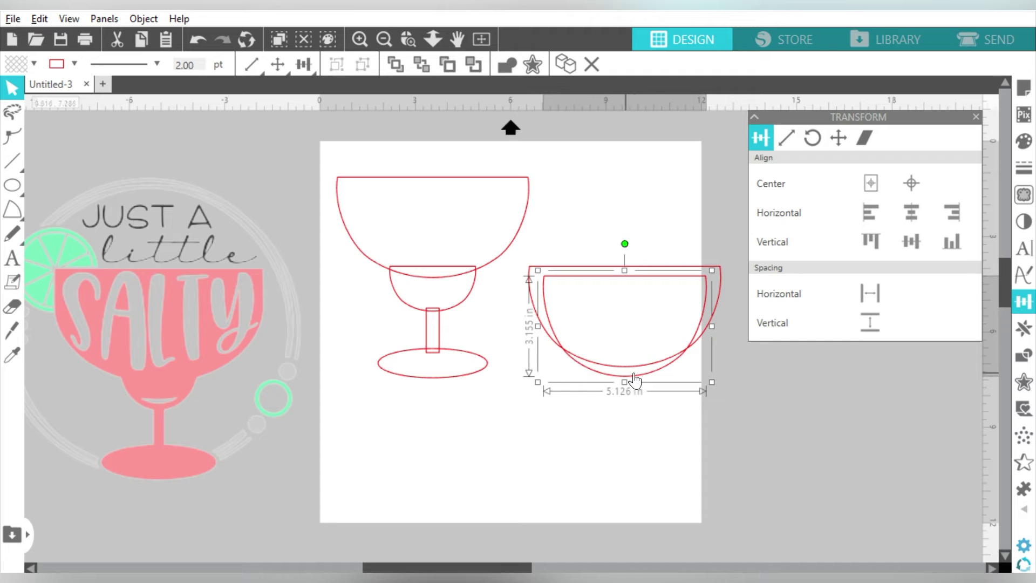
- Bring the wider bowl copy to the front and apply Subtract to the two overlapping bowl copies
drag(648, 236, 679, 325)
drag(694, 380, 695, 382)
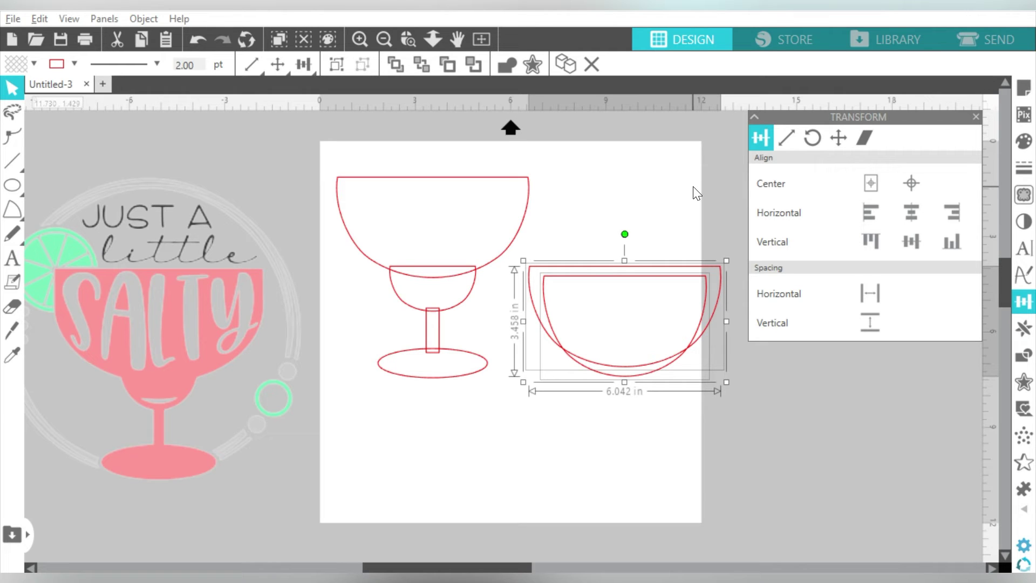
click(1025, 358)
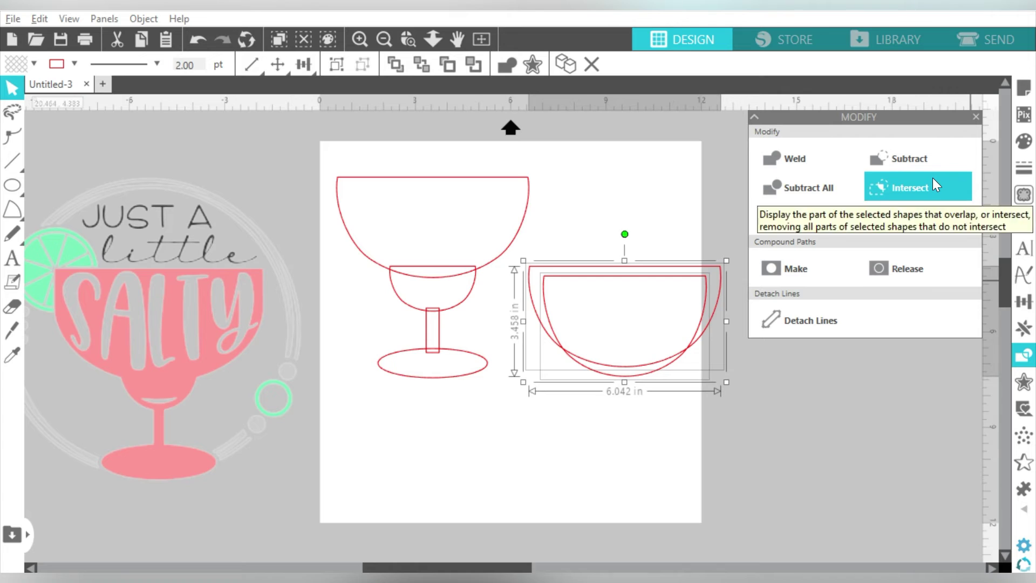
click(679, 211)
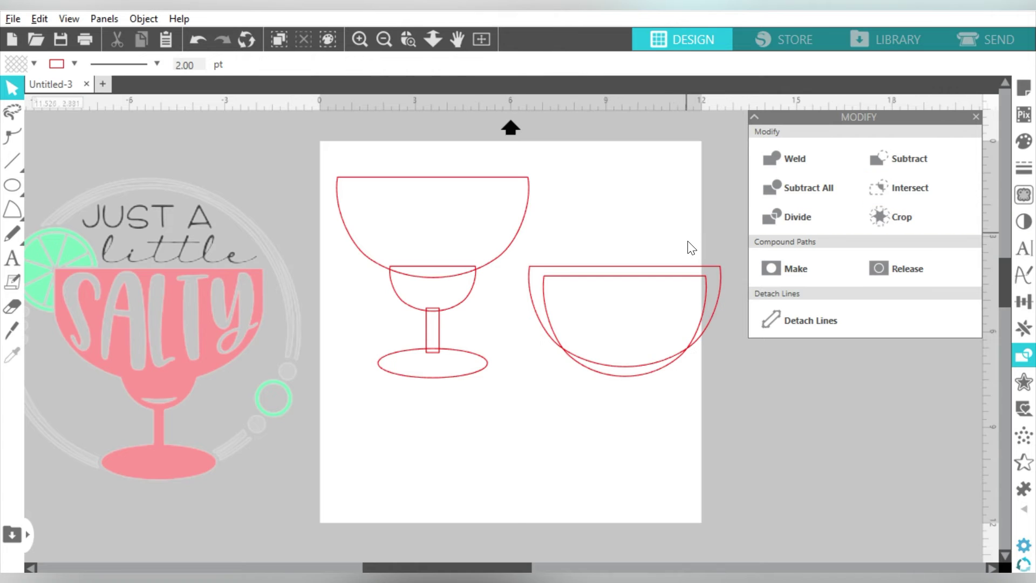
click(685, 273)
click(393, 63)
shift+click(681, 357)
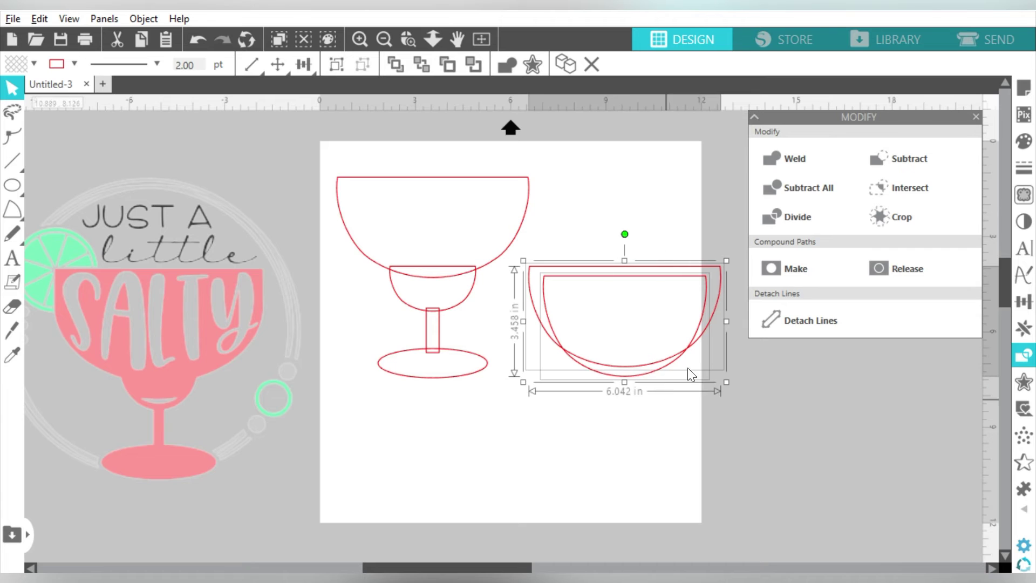
click(889, 157)
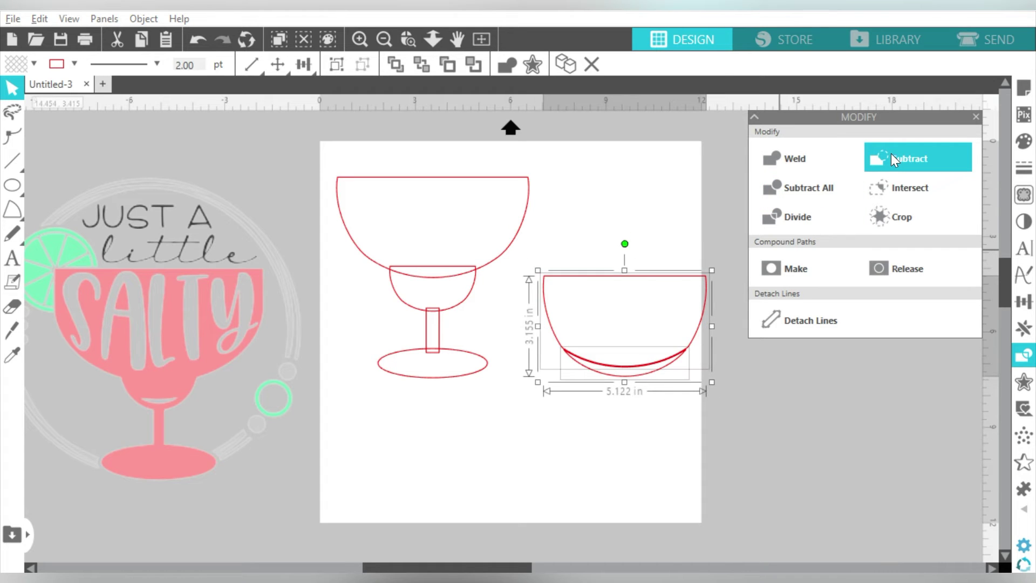
- Remove the leftover bowl piece and move the crescent into the bottom of the glass's large bowl
click(679, 303)
drag(647, 382, 444, 281)
click(454, 286)
- Make two copies of the small bowl beside the glass and overlap them with a slight vertical offset
click(460, 304)
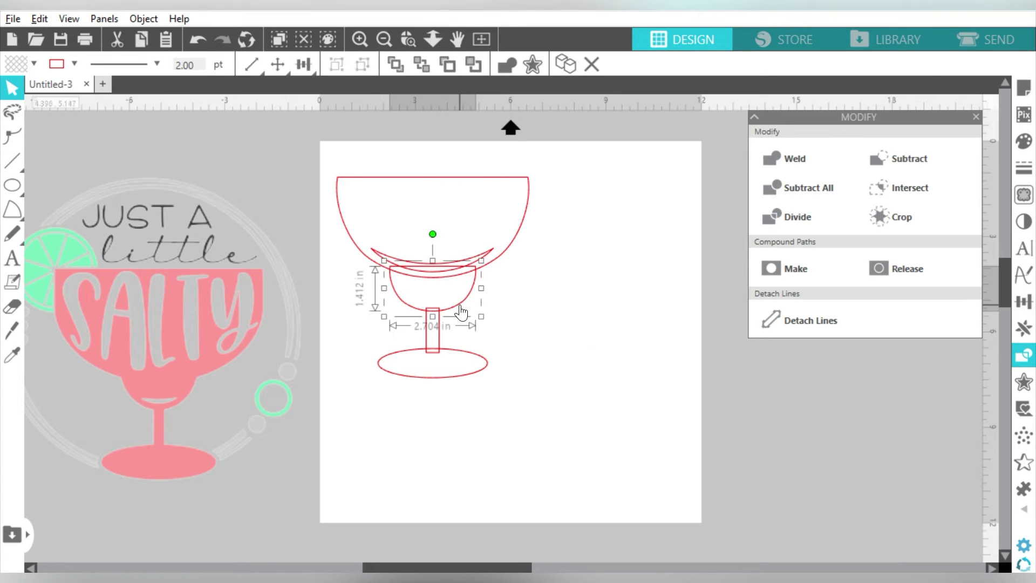
key(ctrl+Right)
drag(537, 308, 643, 329)
key(ctrl+Down)
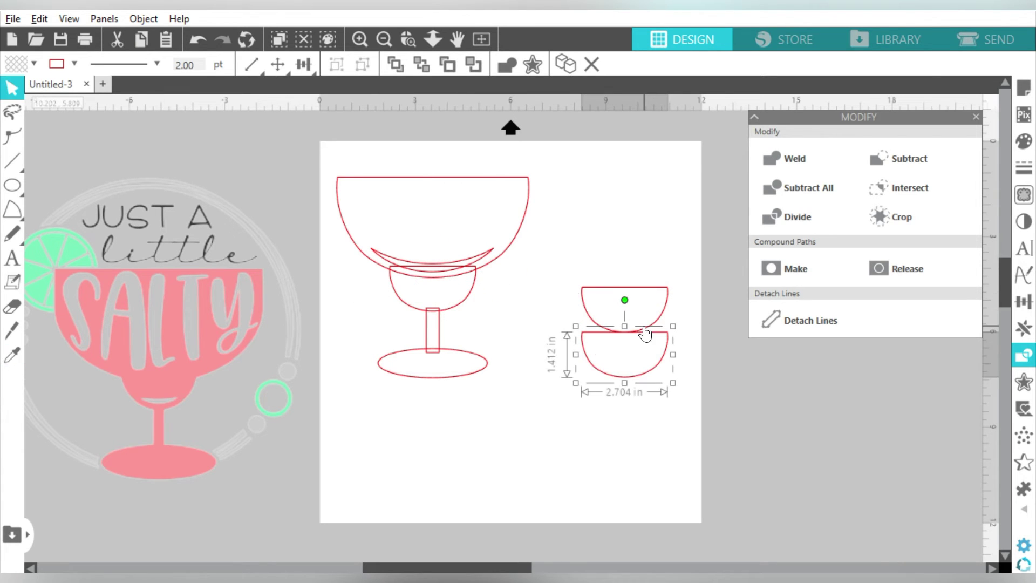
drag(647, 372, 648, 326)
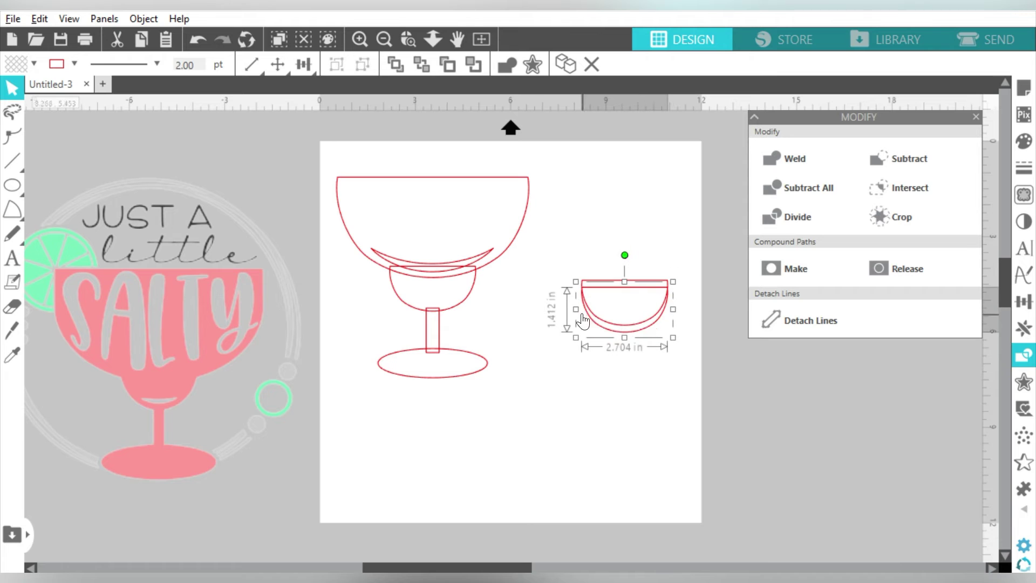
- Narrow the lower small-bowl copy to about 2.42 in wide and center-align both copies horizontally
drag(577, 310, 586, 310)
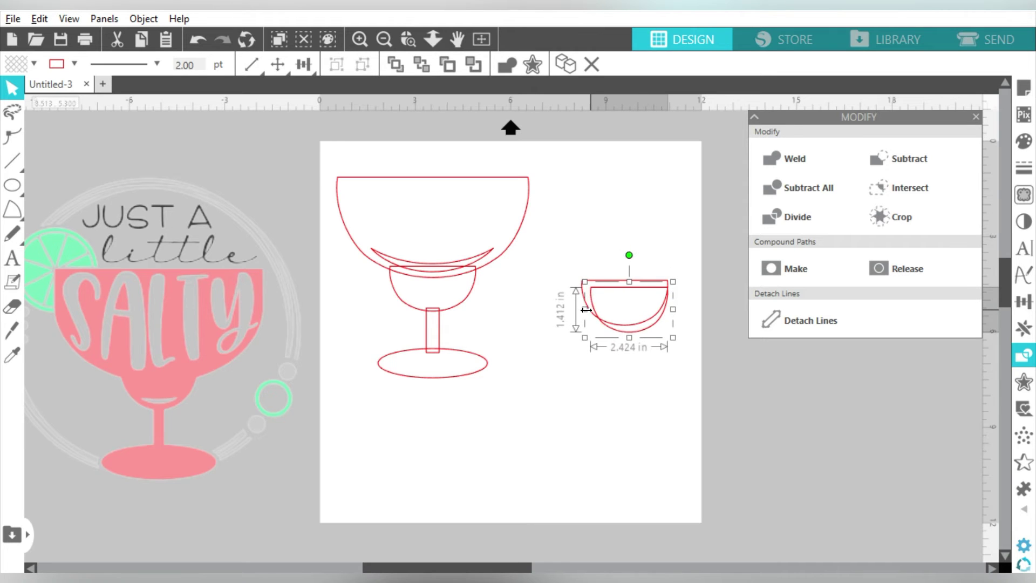
shift+click(645, 337)
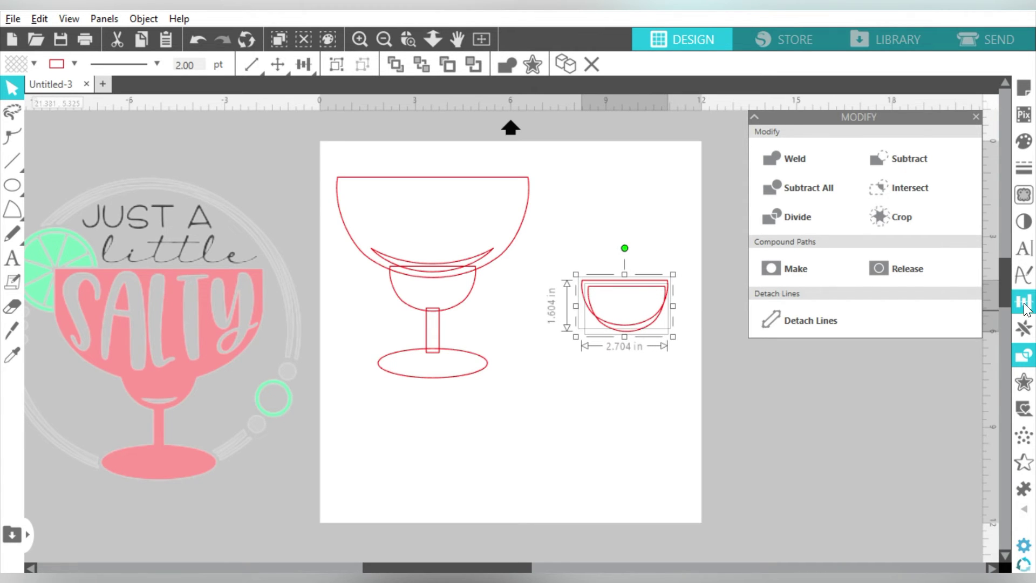
click(1024, 301)
click(921, 210)
- Apply Subtract to the two small-bowl copies and place the resulting crescent inside the glass's small bowl
click(1023, 355)
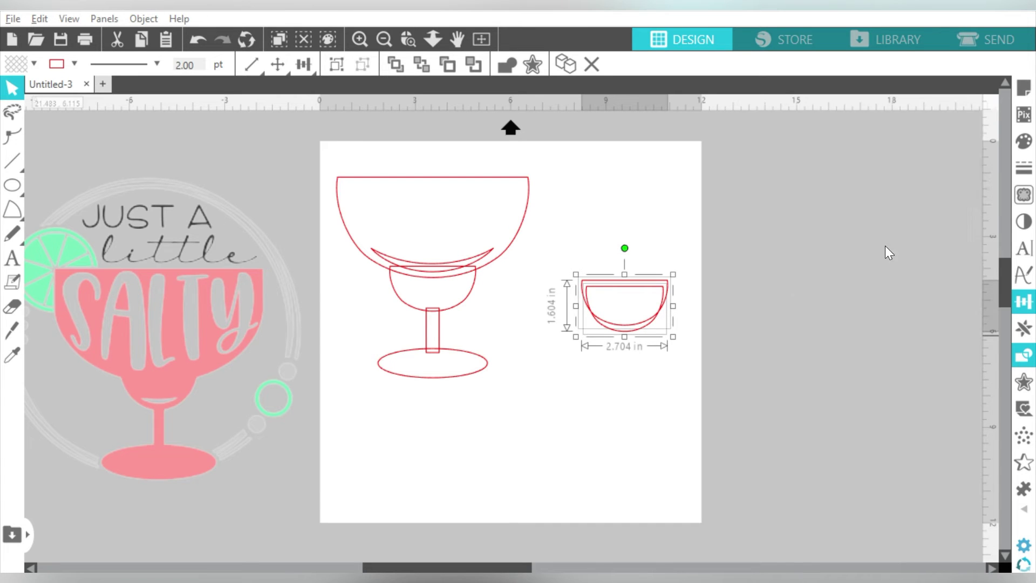
click(899, 152)
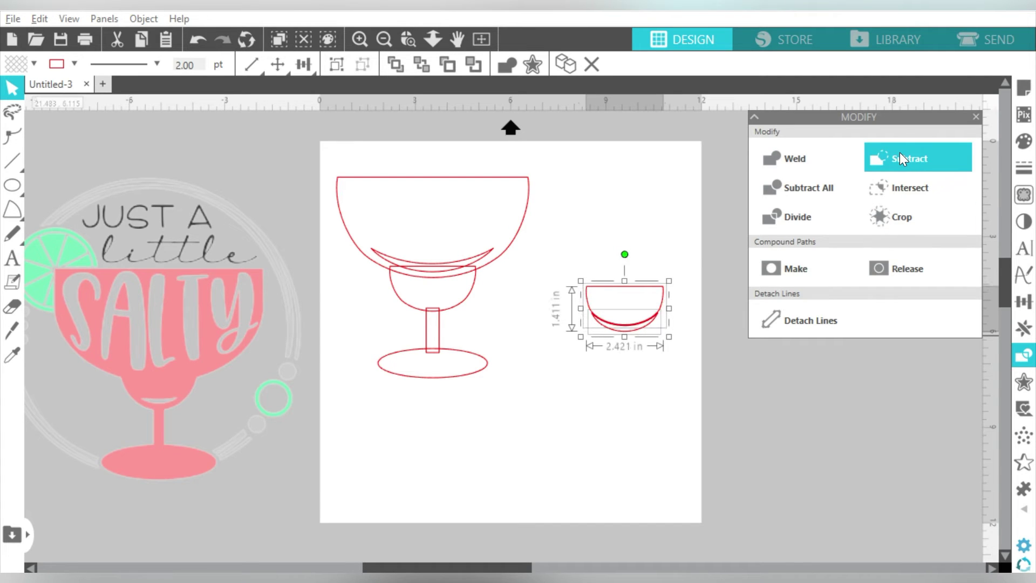
drag(624, 326, 433, 307)
click(524, 314)
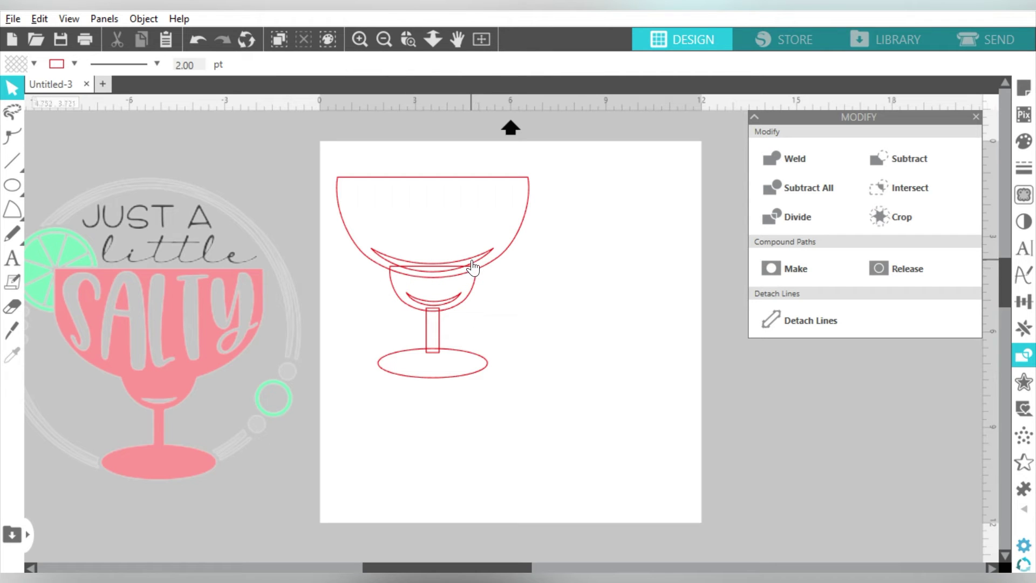
- Shrink the large bowl's crescent to about 3.30 by 0.56 in, keeping it near the bowl's bottom center
click(473, 267)
drag(501, 241, 431, 274)
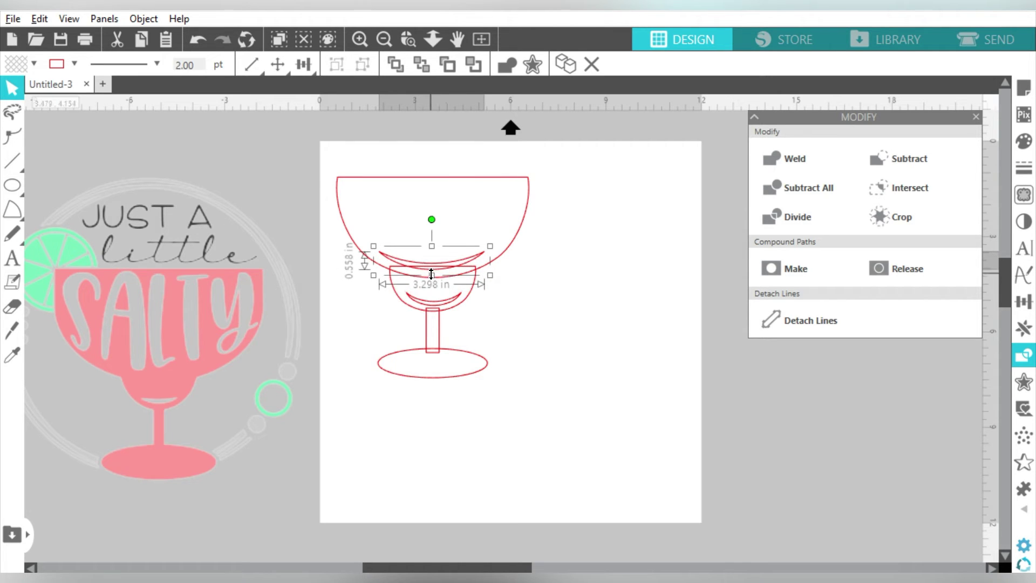
click(553, 293)
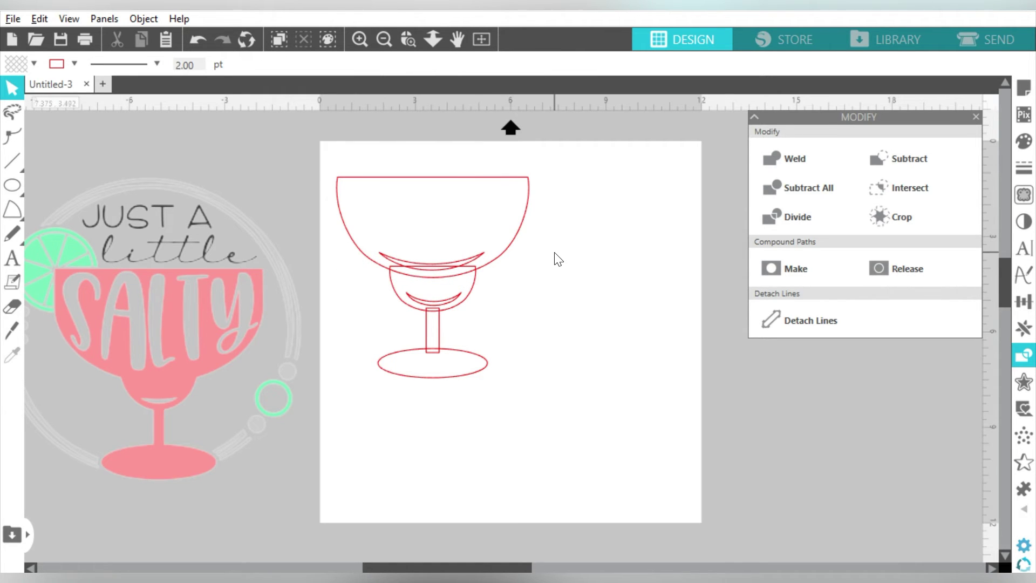
- Weld the large bowl, small bowl, stem and base ellipse into one glass outline, leaving the two crescents separate
click(522, 233)
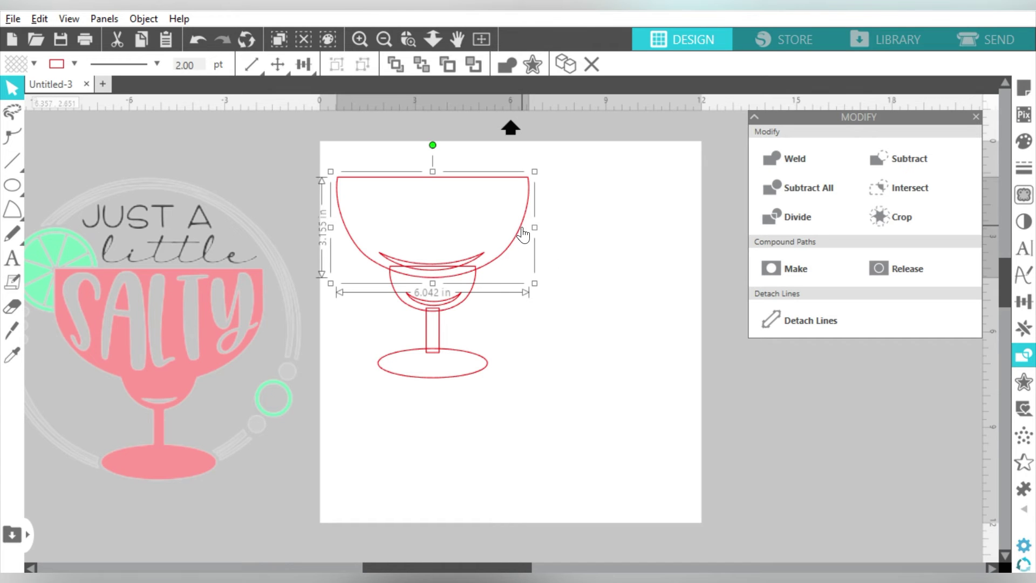
shift+click(475, 289)
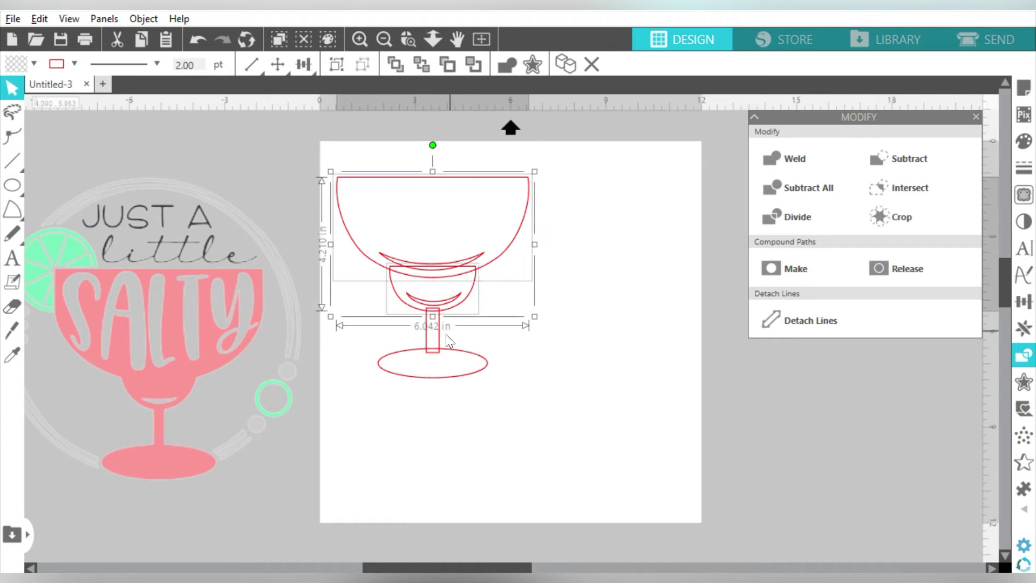
shift+click(441, 348)
shift+click(445, 378)
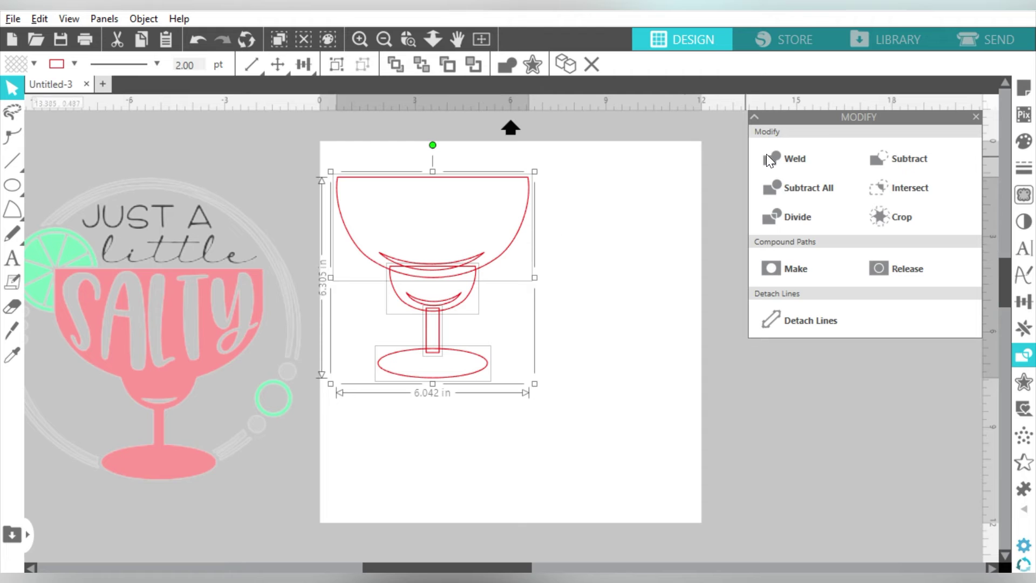
click(799, 160)
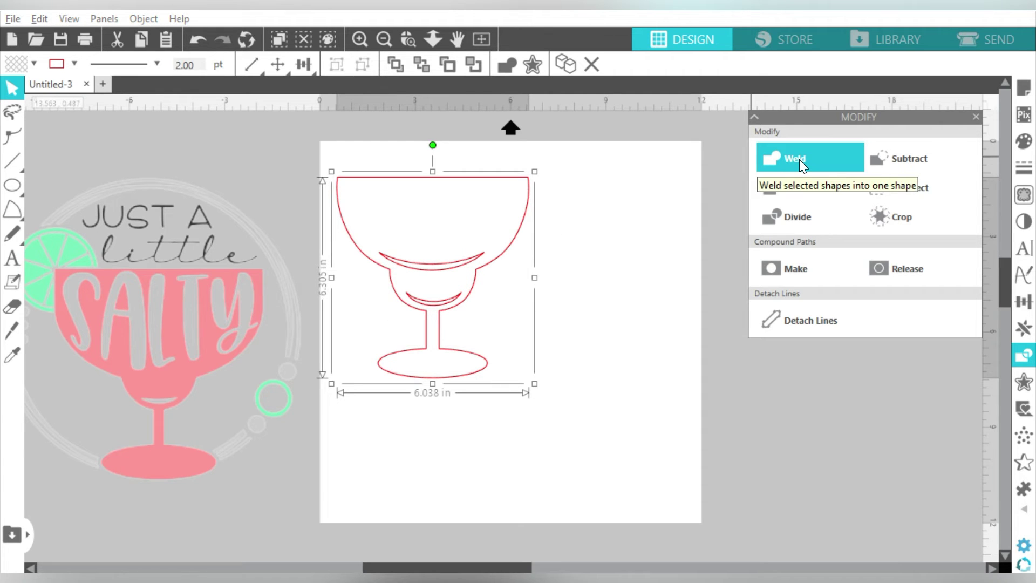
- Center-align the welded glass and its two crescents horizontally and make them into one compound path
click(579, 233)
drag(575, 207, 405, 421)
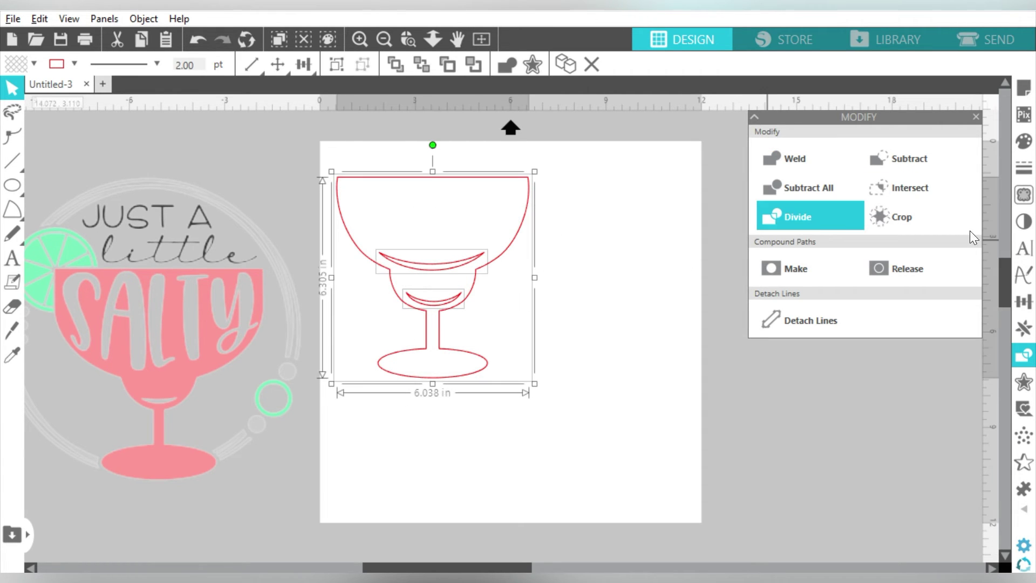
click(1024, 302)
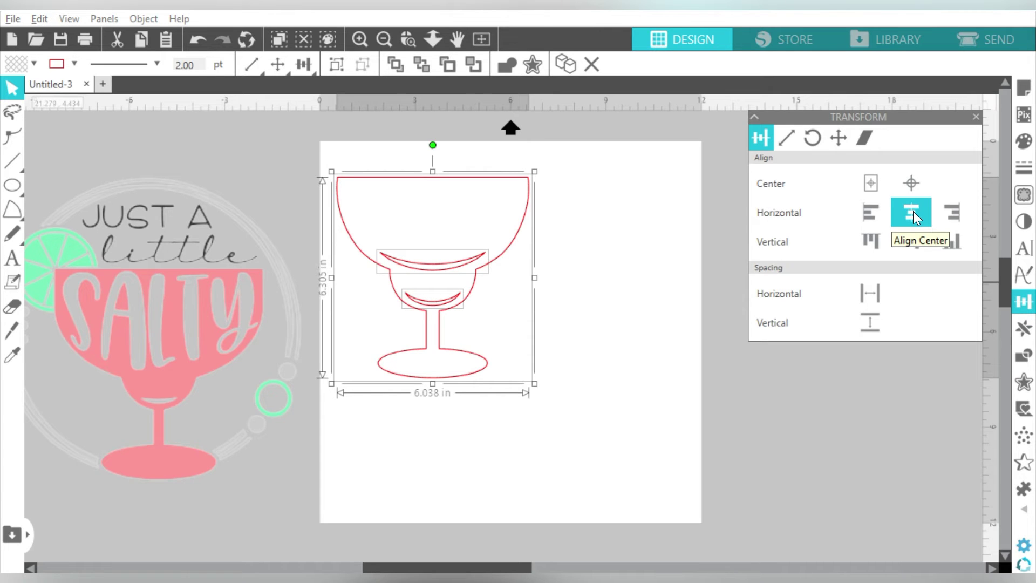
click(1025, 362)
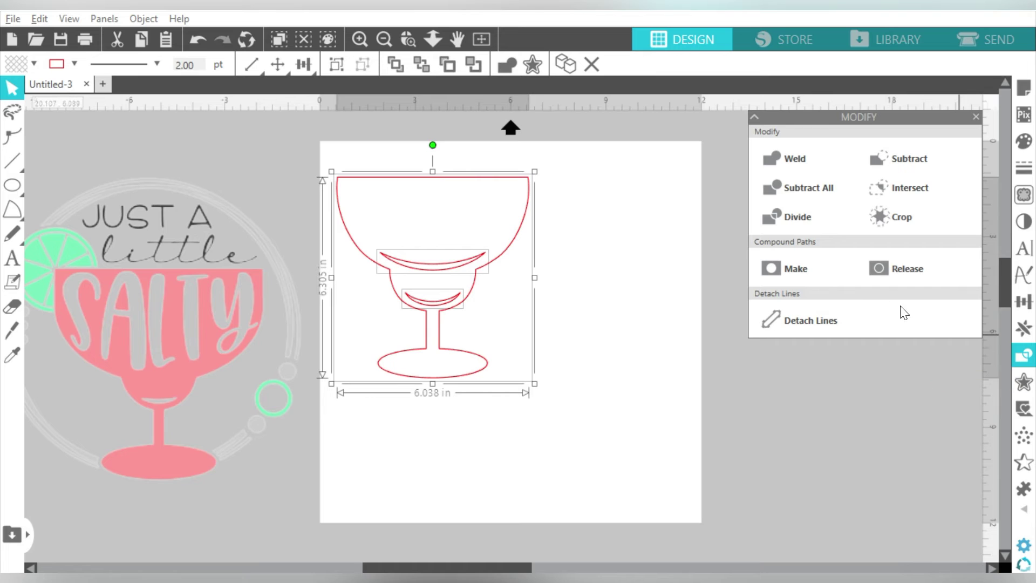
click(794, 271)
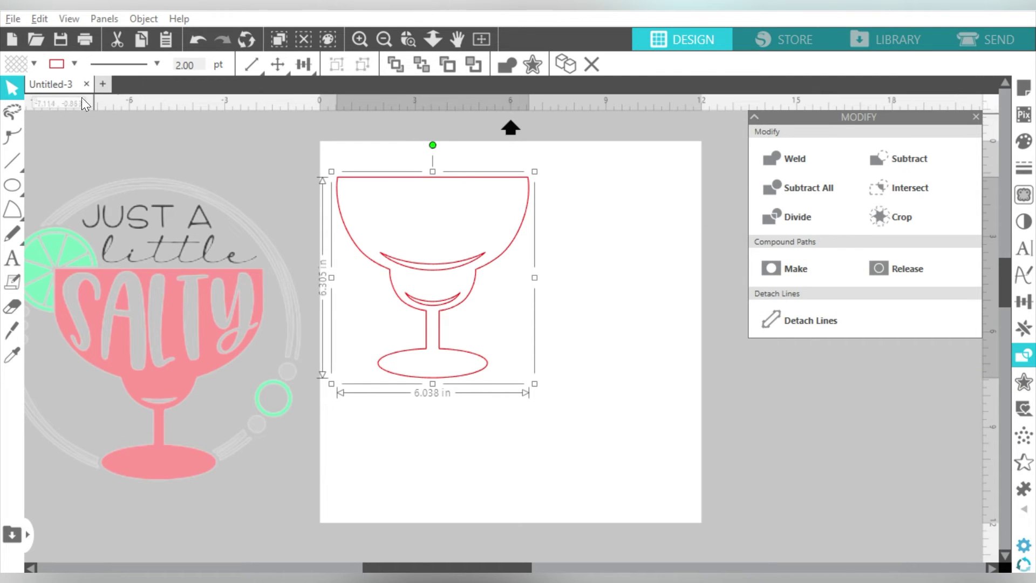
- Fill the compound glass with the pink sampled from the reference design and recolor its outline to match
click(34, 64)
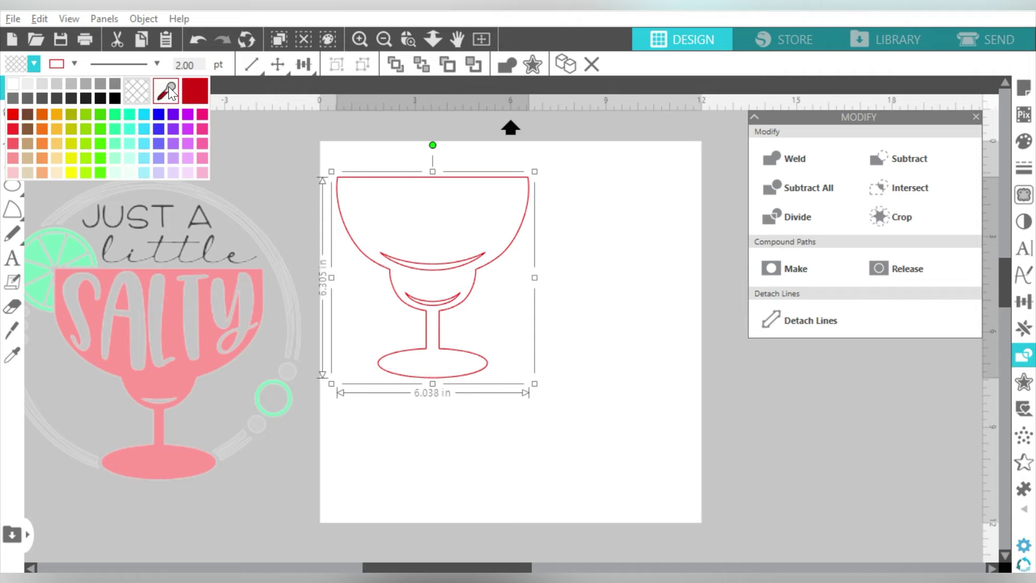
click(167, 87)
click(172, 297)
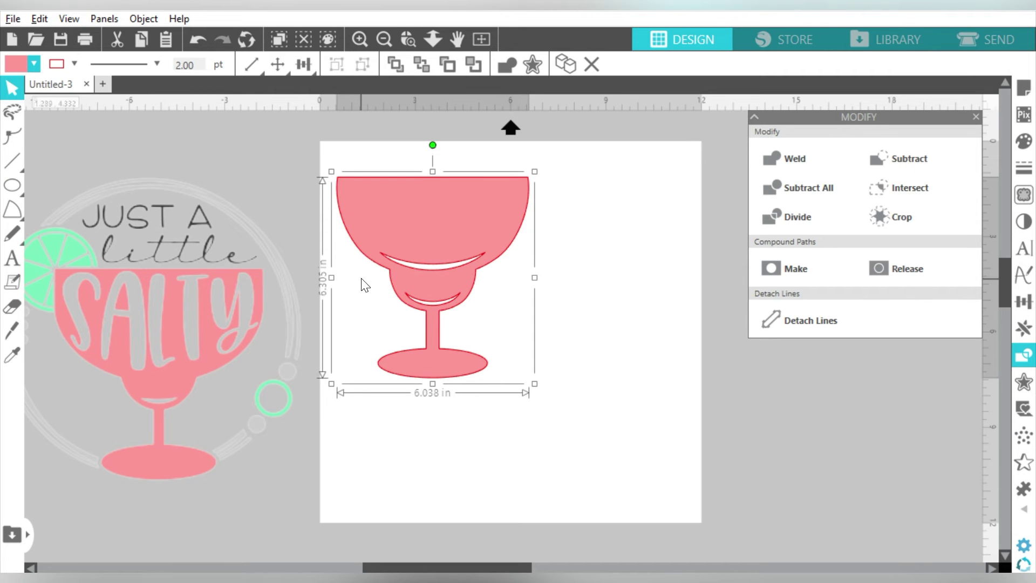
click(74, 63)
click(173, 96)
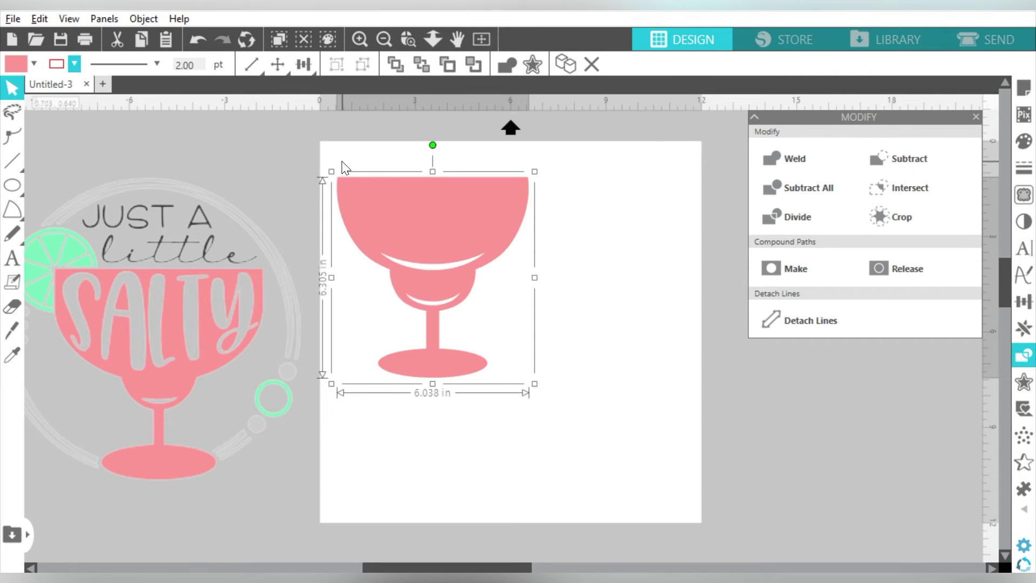
- Shrink the glass to about 4.34 by 4.53 in and place it over the page's upper left corner
drag(331, 171, 412, 202)
drag(463, 257, 586, 243)
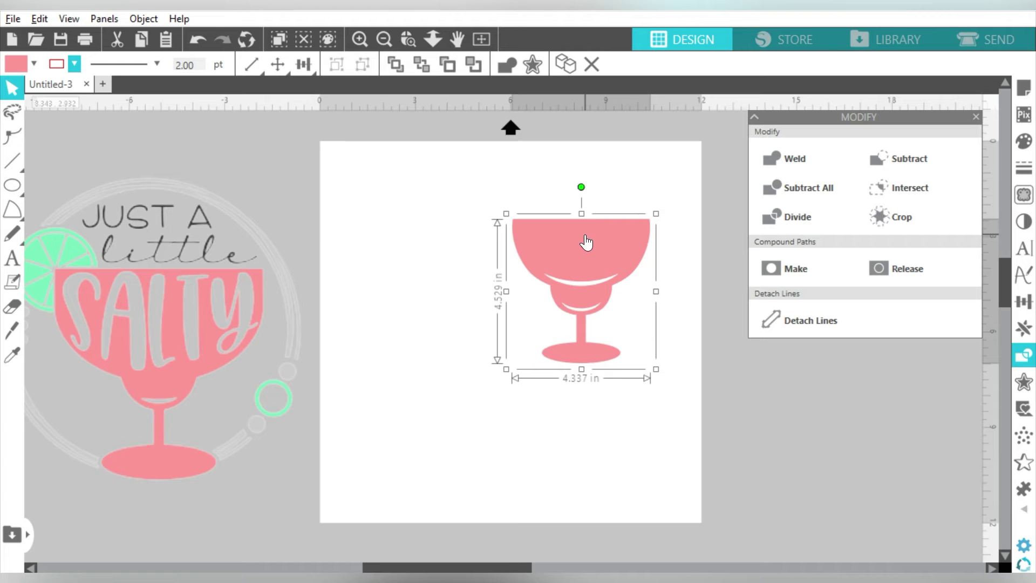
key(ctrl+z)
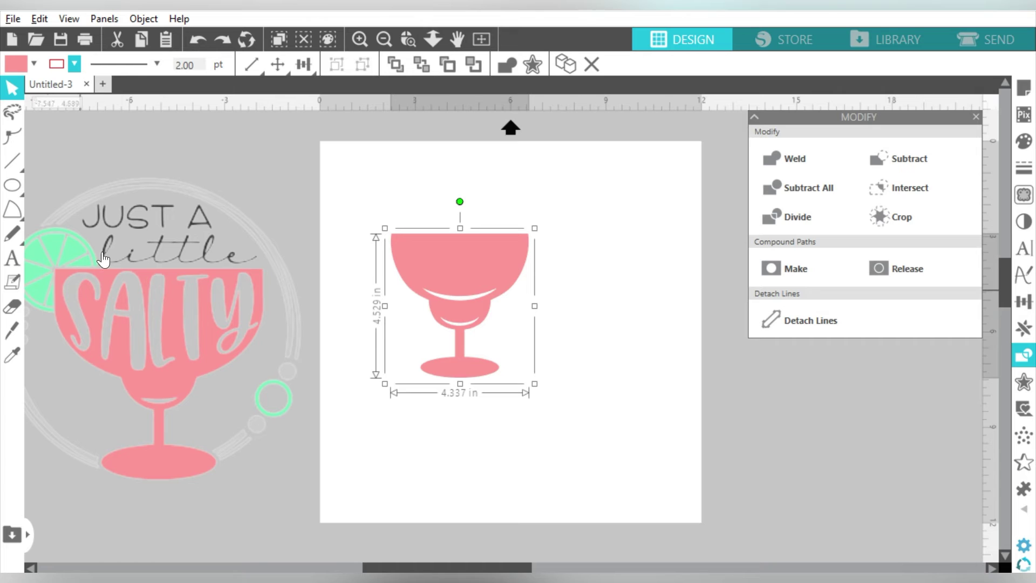
drag(445, 254, 290, 180)
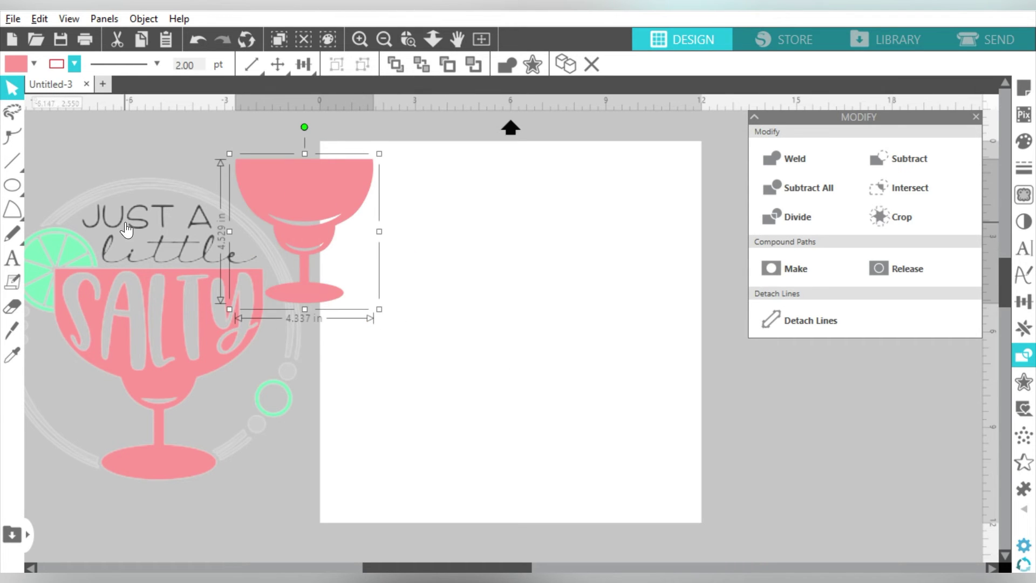
- Draw a circle about 6.40 in in diameter on the page
click(11, 185)
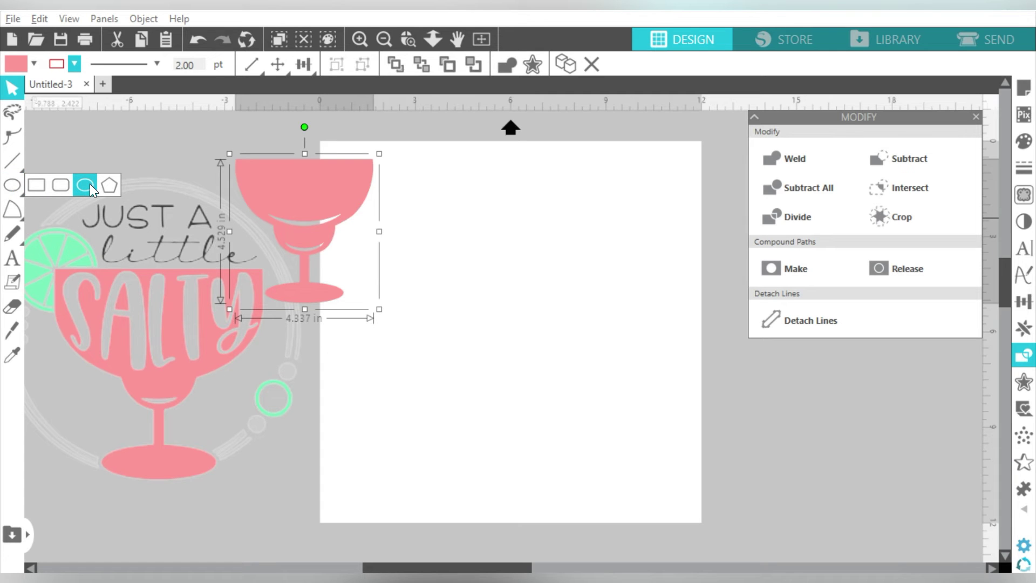
click(89, 186)
mouse_move(454, 222)
mouse_down()
mouse_move(665, 432)
mouse_move(603, 411)
mouse_up()
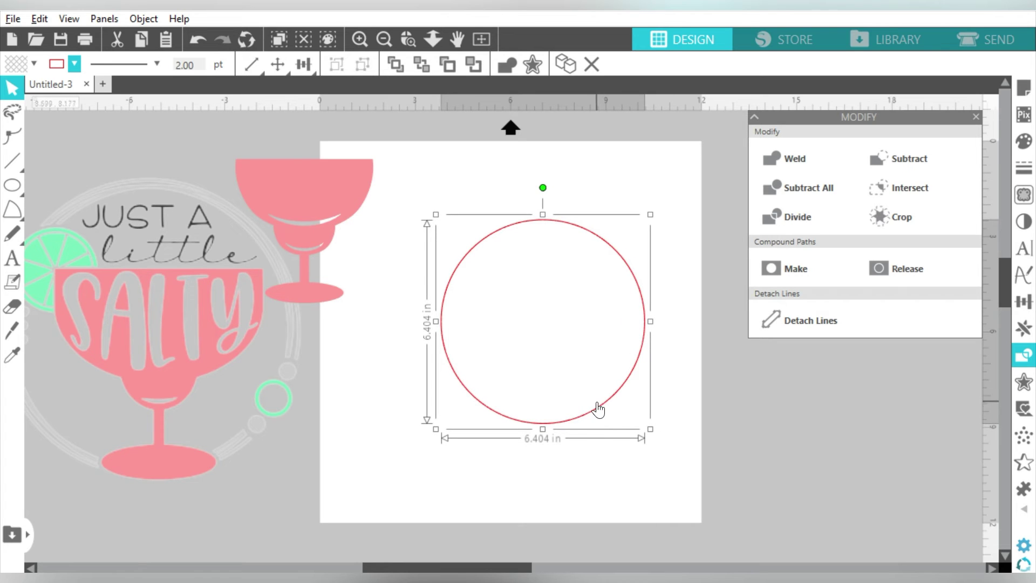
click(613, 451)
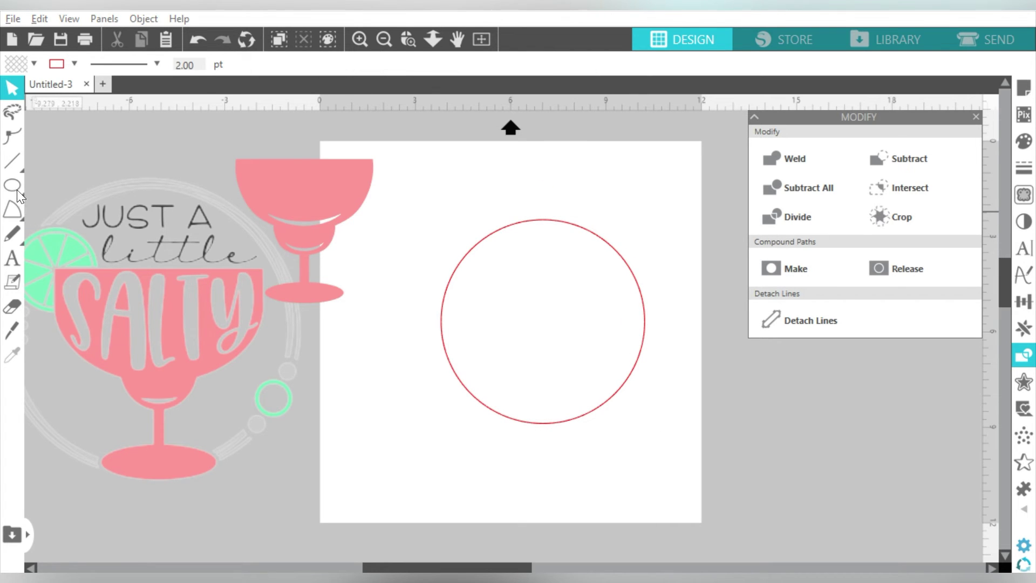
mouse_move(17, 189)
click(84, 185)
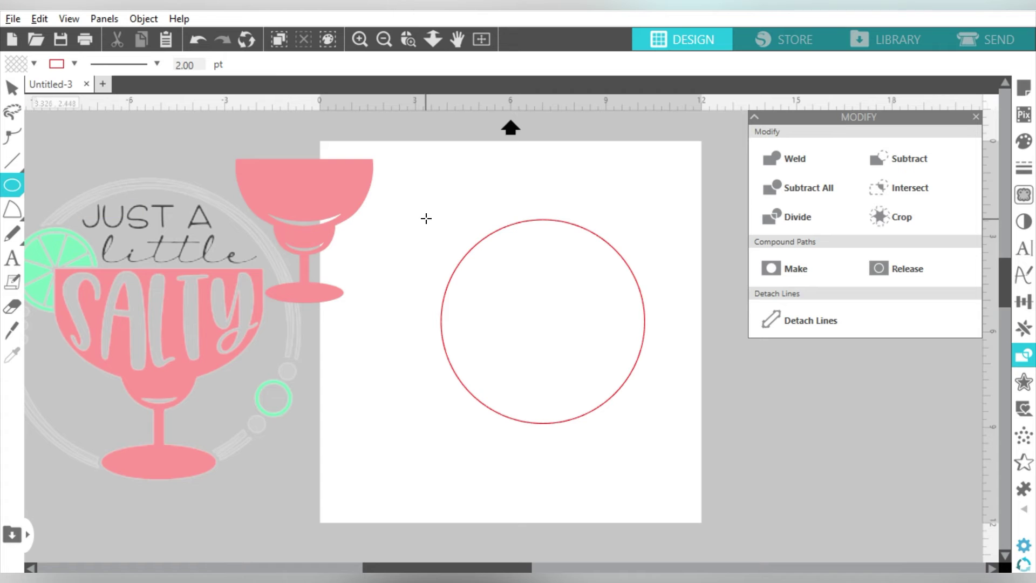
drag(449, 207, 637, 451)
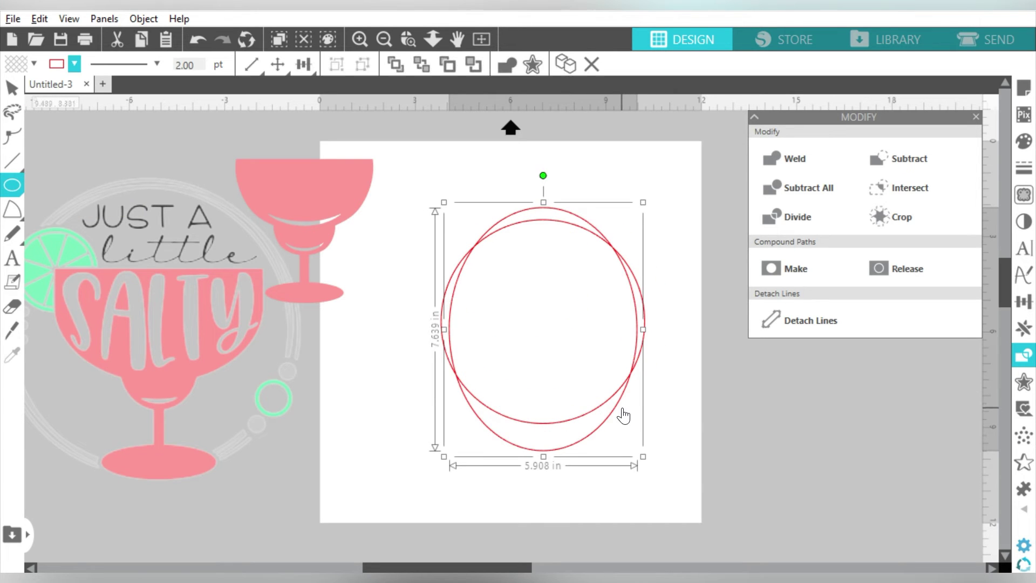
key(ctrl+z)
- Draw a second circle about 7.23 in in diameter and center-align it with the first circle
click(12, 185)
drag(416, 202, 646, 432)
drag(698, 189, 613, 291)
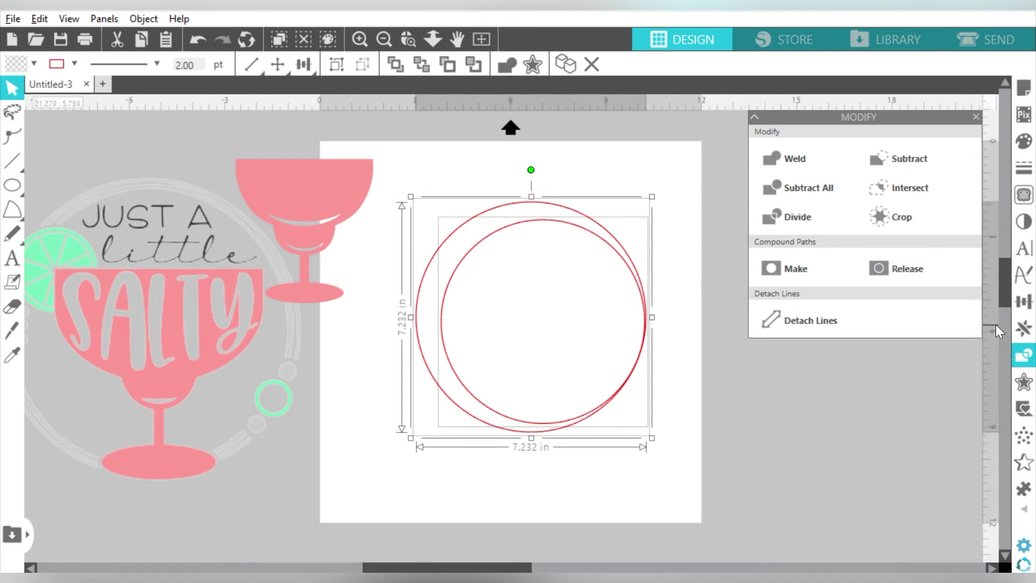
click(1024, 301)
click(870, 183)
click(688, 194)
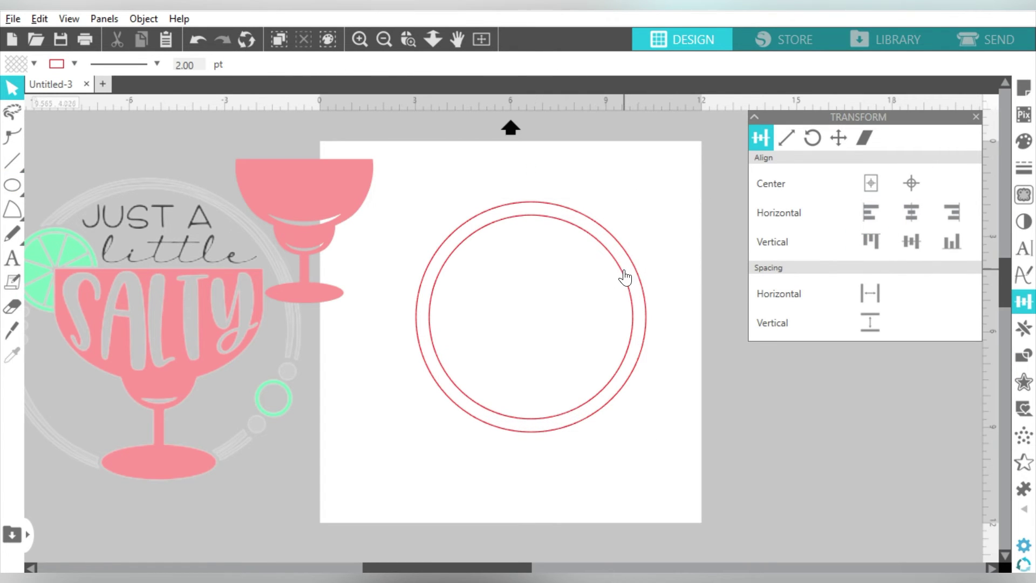
- Offset the inner circle outward to add a middle circle about 6.65 in in diameter
click(624, 280)
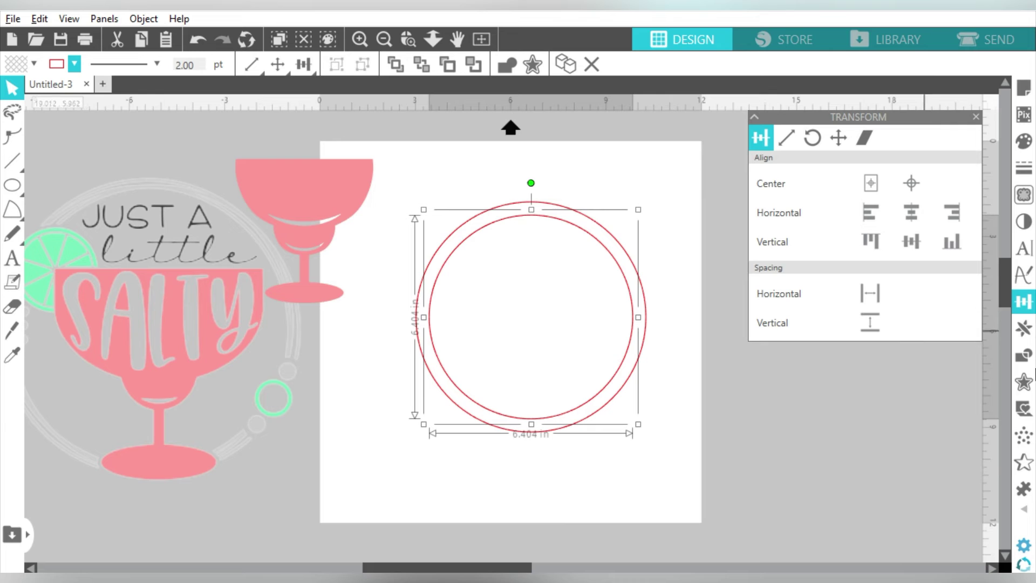
click(1024, 382)
click(803, 160)
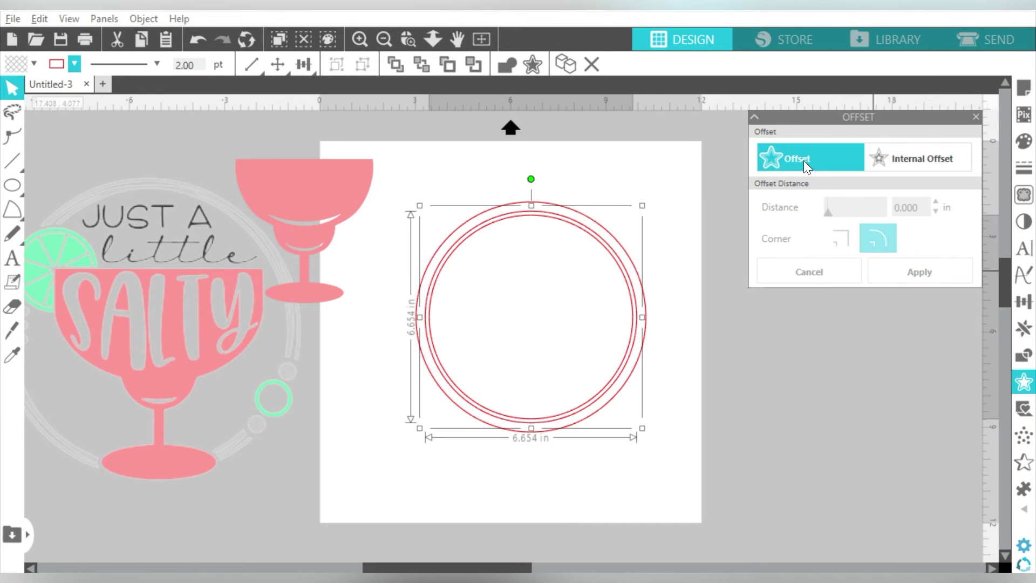
click(936, 201)
click(919, 271)
click(675, 219)
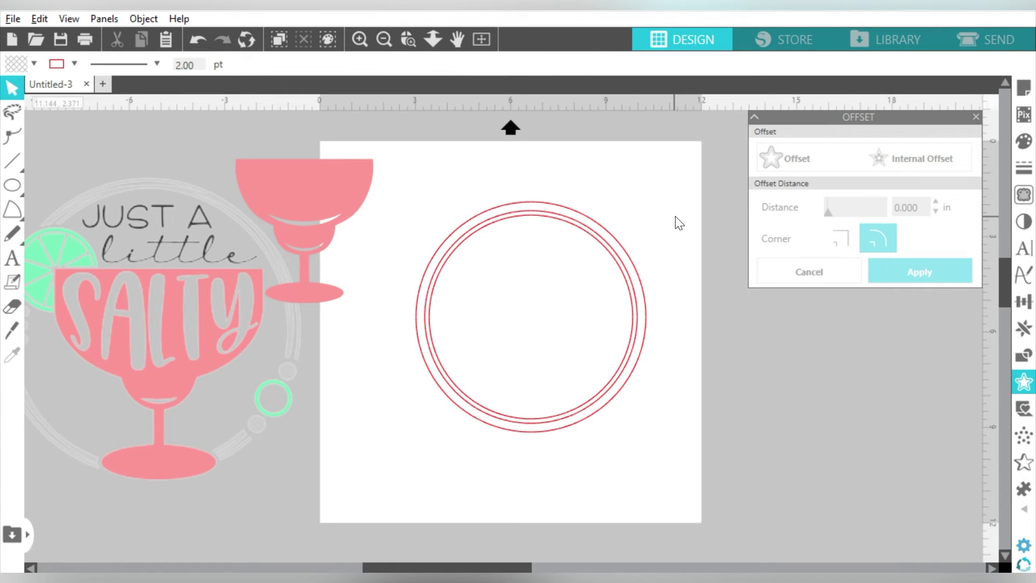
- Make a compound path from the two outer circles and fill the ring with the reference lime's mint green
drag(675, 216, 641, 370)
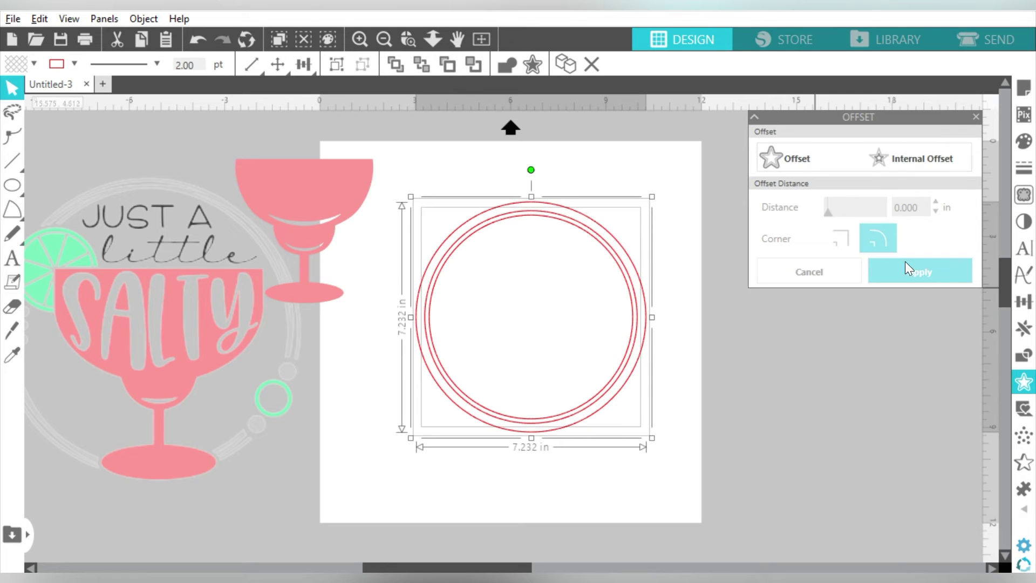
click(1023, 357)
click(788, 268)
click(35, 64)
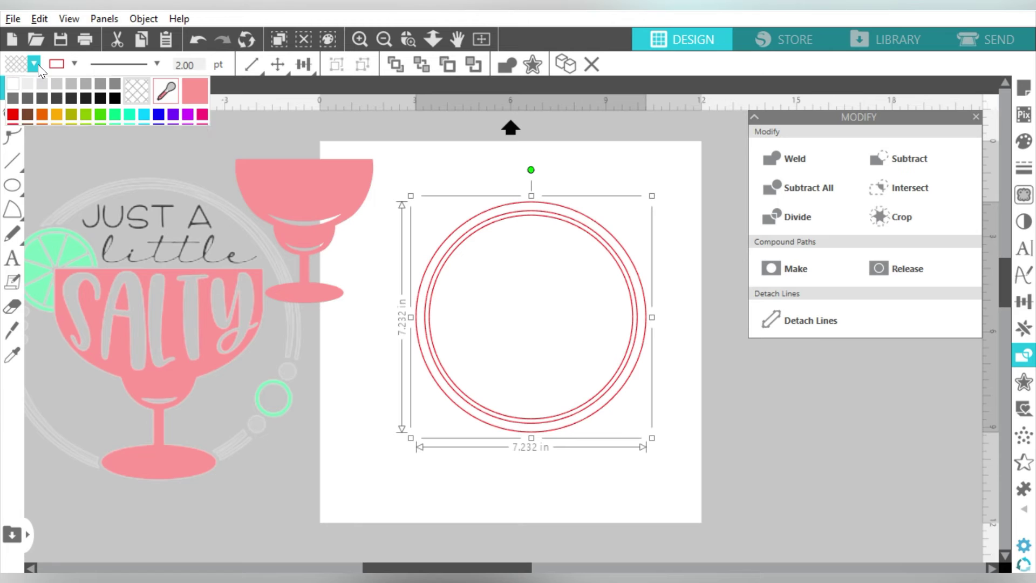
click(165, 90)
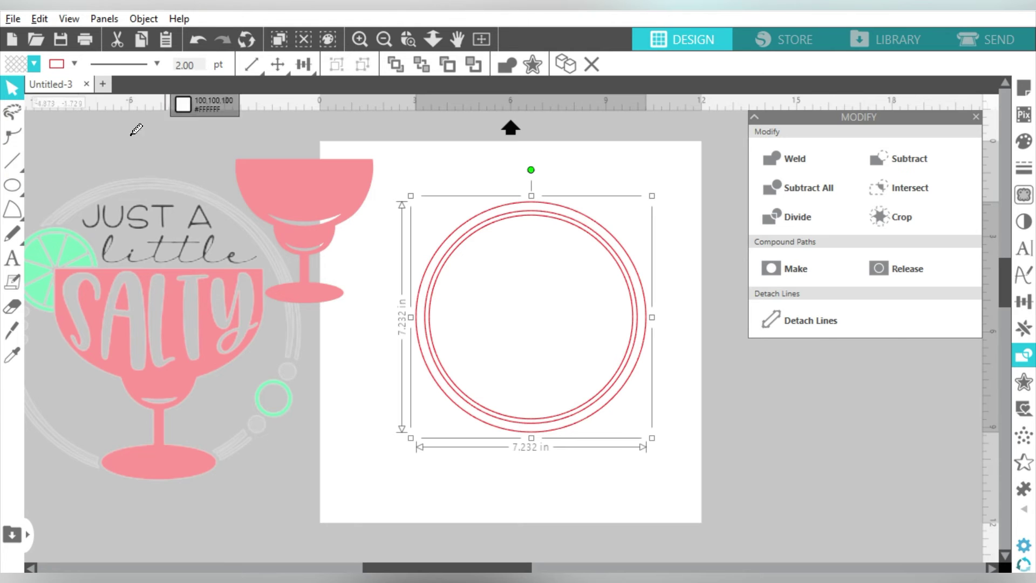
click(54, 240)
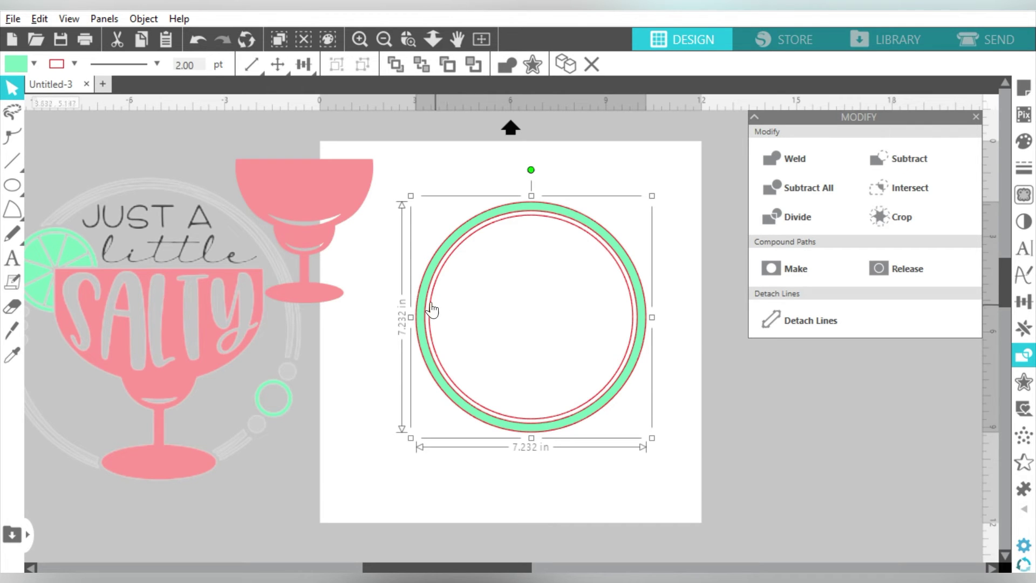
- Move the green ring and remaining circle off the page, and draw a thin horizontal rectangle about 8.07 by 0.18 in
drag(423, 305, 743, 308)
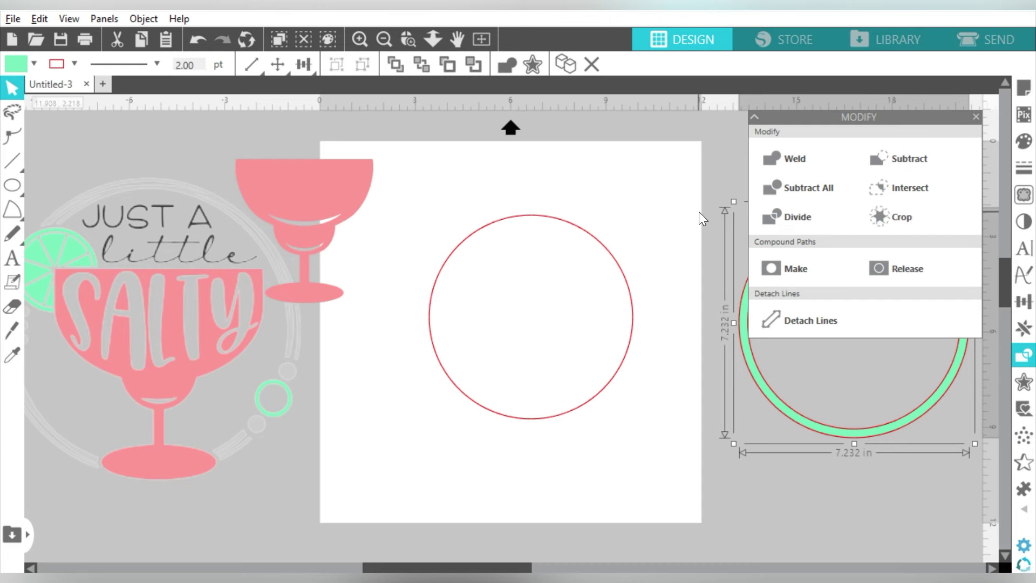
drag(433, 290, 691, 351)
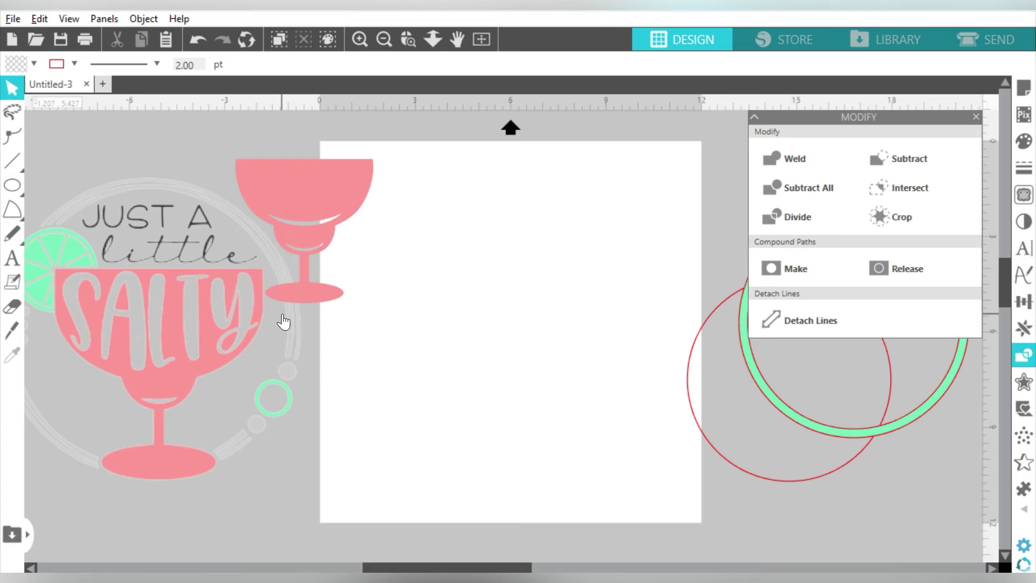
click(34, 186)
drag(426, 284, 682, 293)
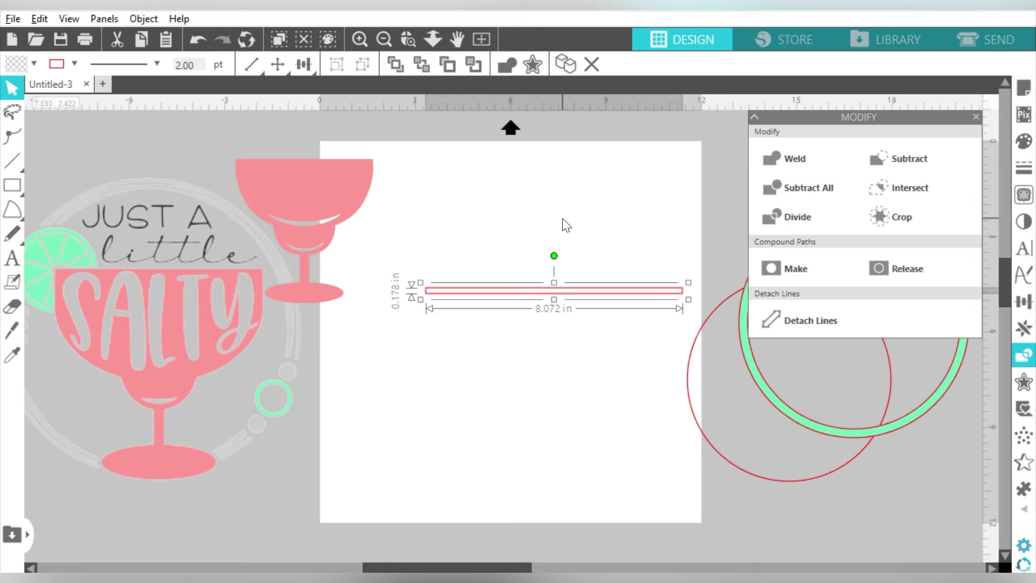
- Make three copies of the thin rectangle and stack the four bars with vertical gaps between them
key(ctrl+Up)
drag(572, 285, 566, 236)
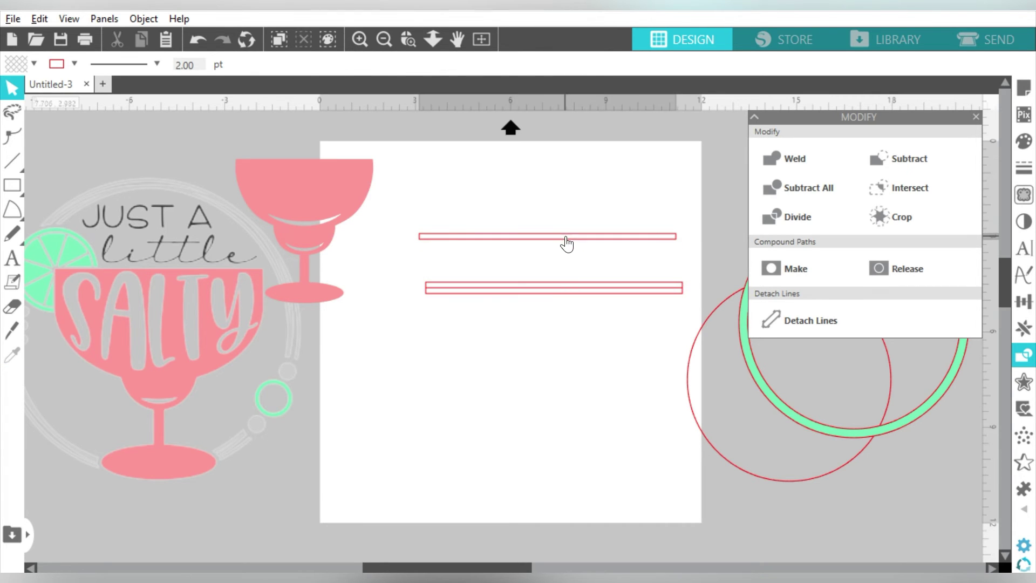
mouse_move(561, 292)
mouse_down()
mouse_move(562, 263)
mouse_move(560, 287)
mouse_up()
click(647, 251)
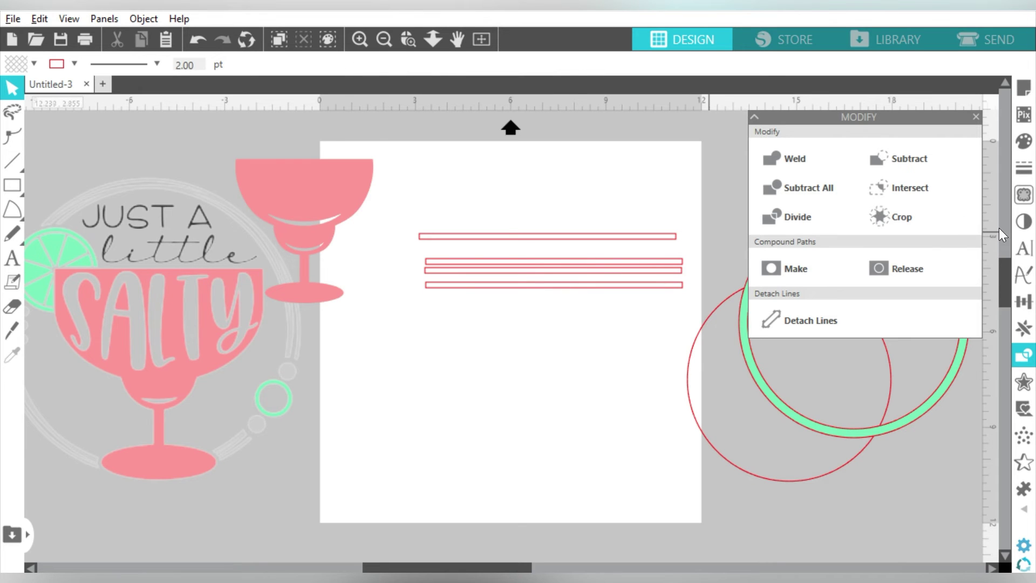
- Rotate three of the four bars by 90°, 45° and -45°, leaving the fourth horizontal
click(1023, 301)
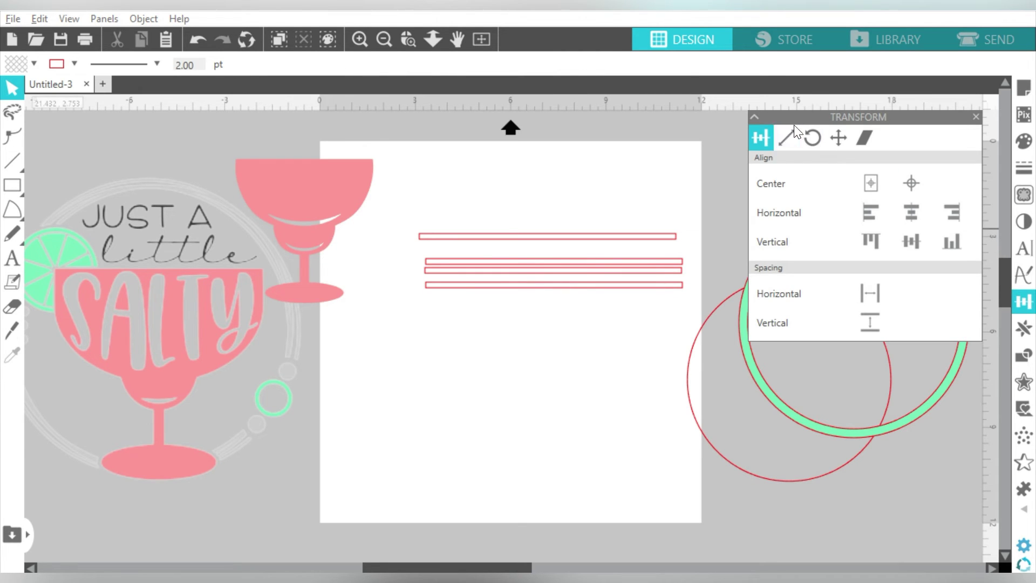
click(812, 138)
click(587, 236)
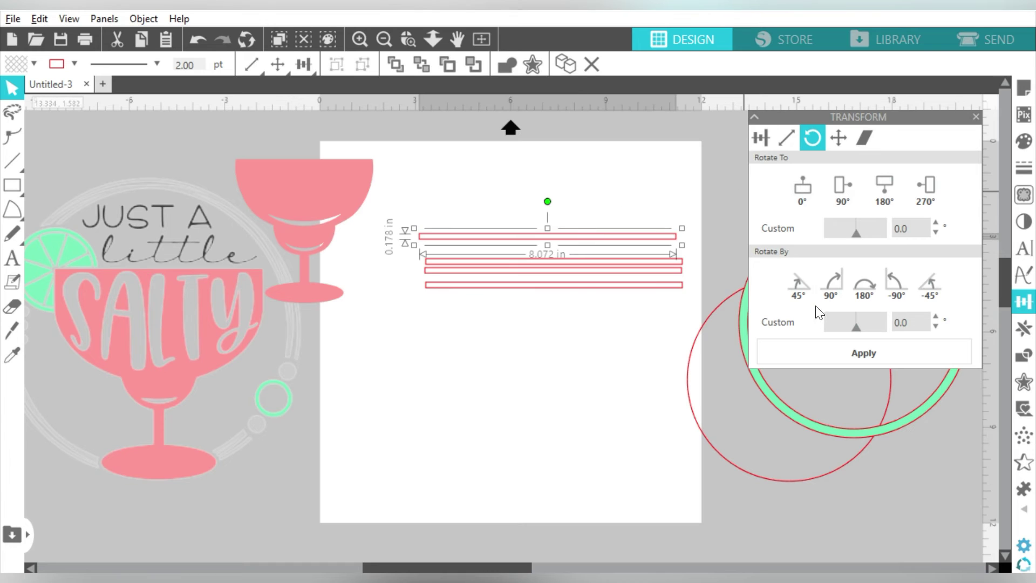
click(830, 283)
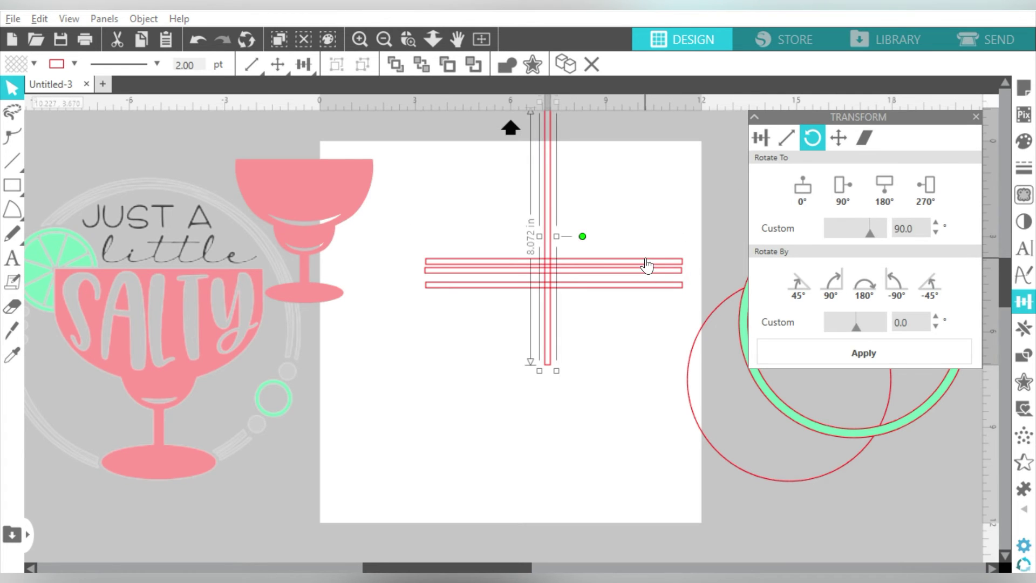
click(646, 263)
click(797, 282)
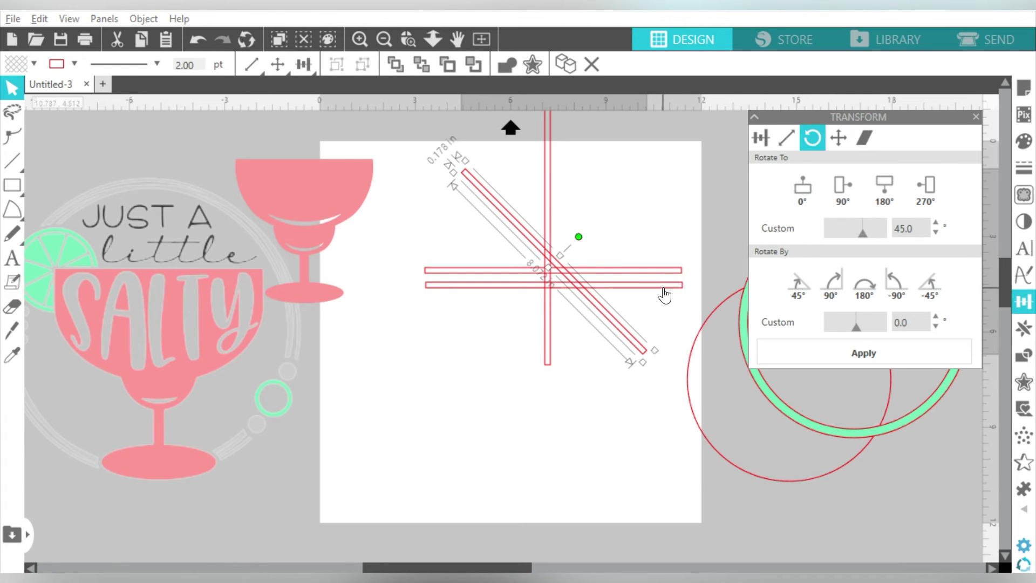
click(663, 289)
click(930, 291)
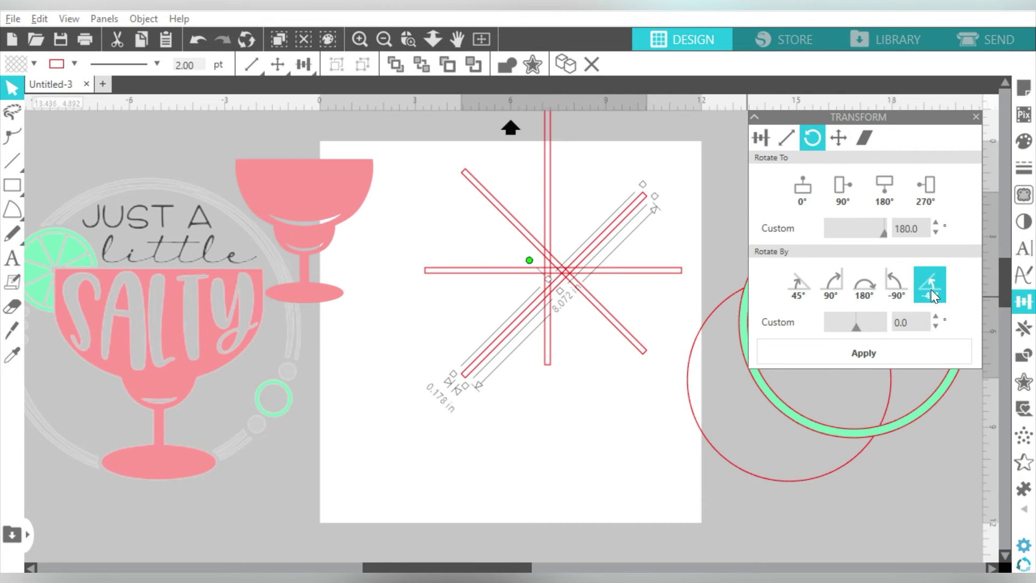
- Center the four bars on one another in the middle of the page and weld them into a single star shape
drag(602, 187, 514, 364)
click(762, 140)
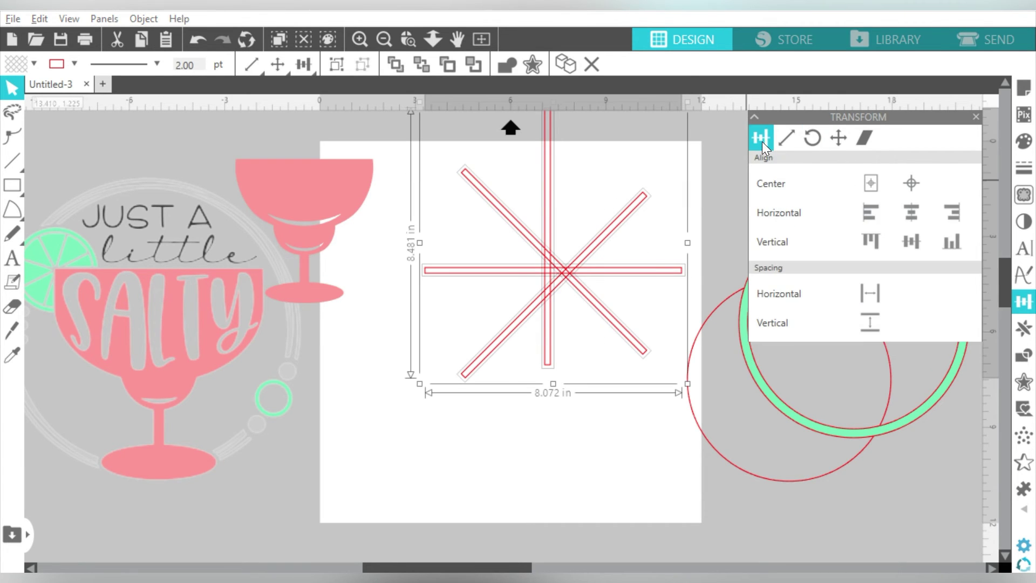
click(911, 183)
drag(561, 254, 540, 354)
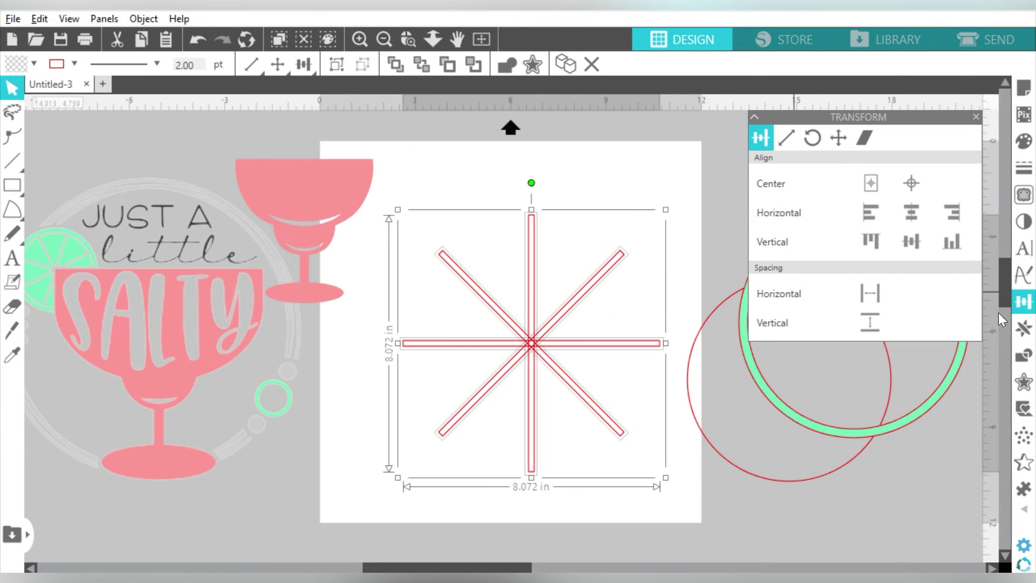
click(1023, 354)
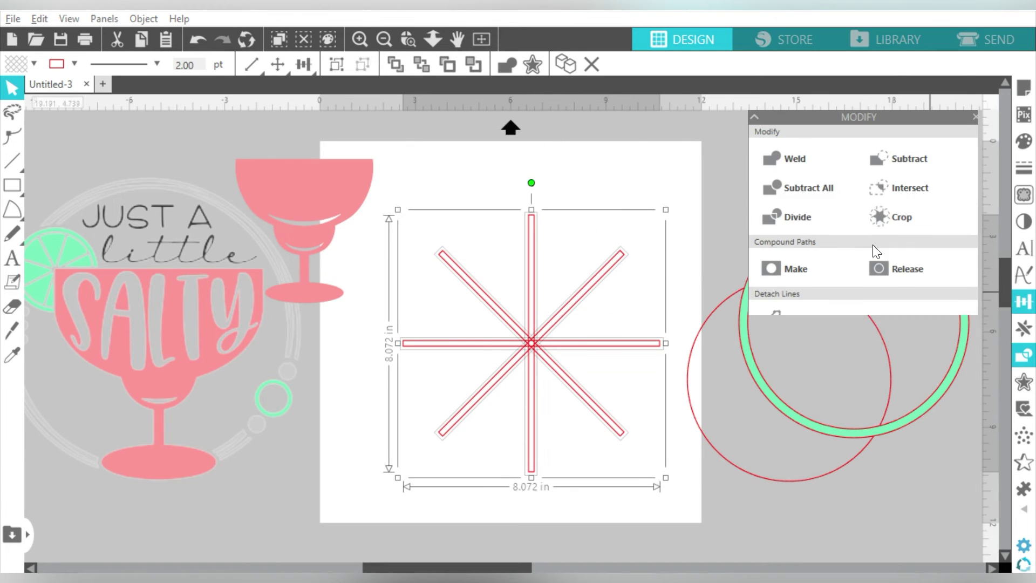
click(809, 169)
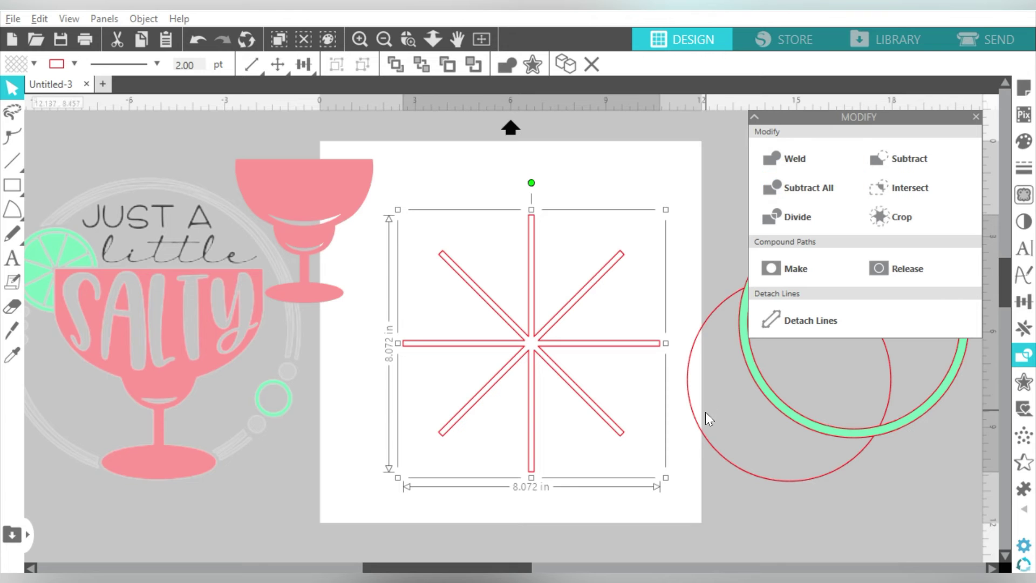
- Move the remaining red circle onto the star shape and center-align the two
drag(700, 440, 435, 407)
drag(390, 486, 677, 202)
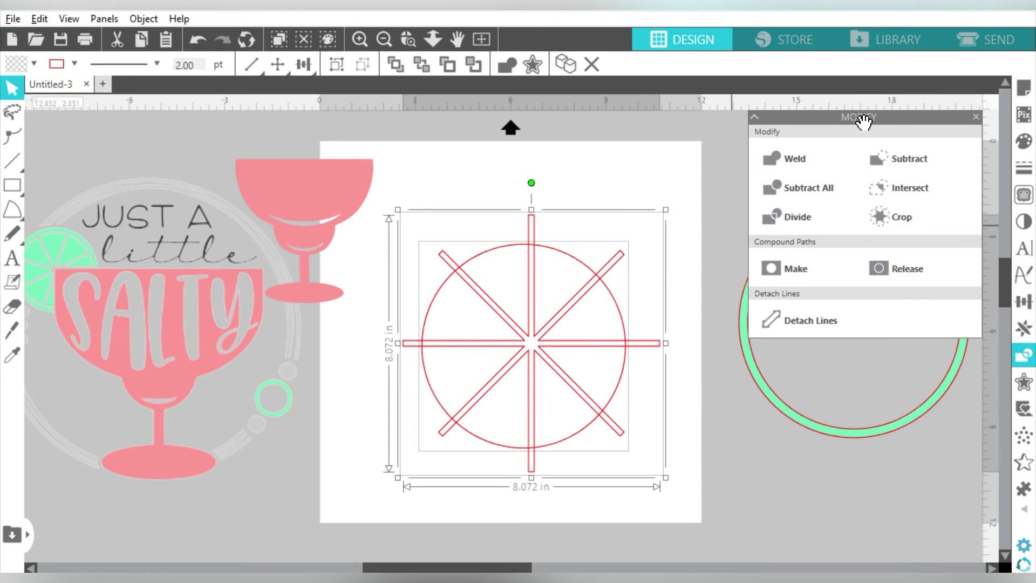
click(1023, 301)
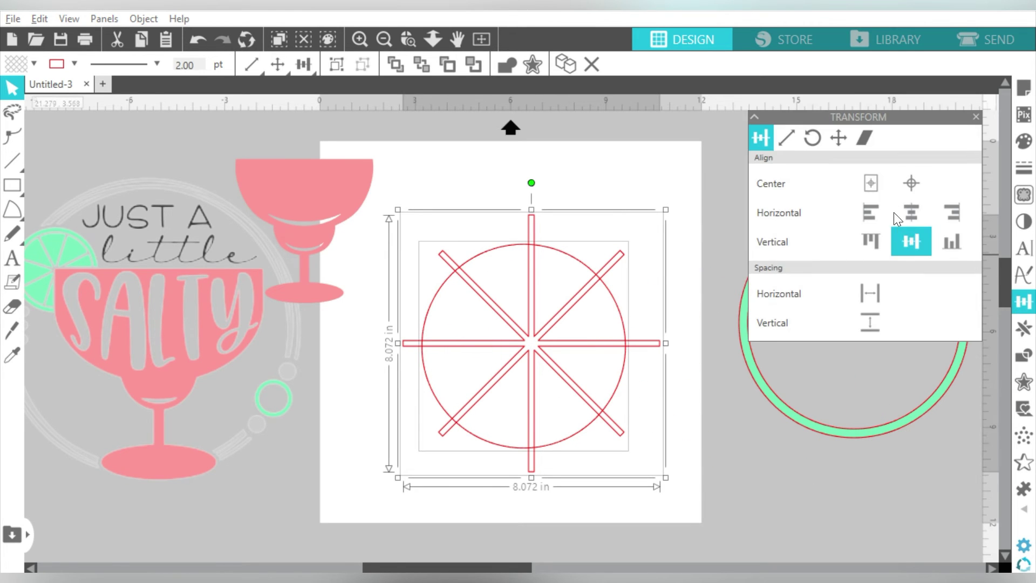
click(911, 183)
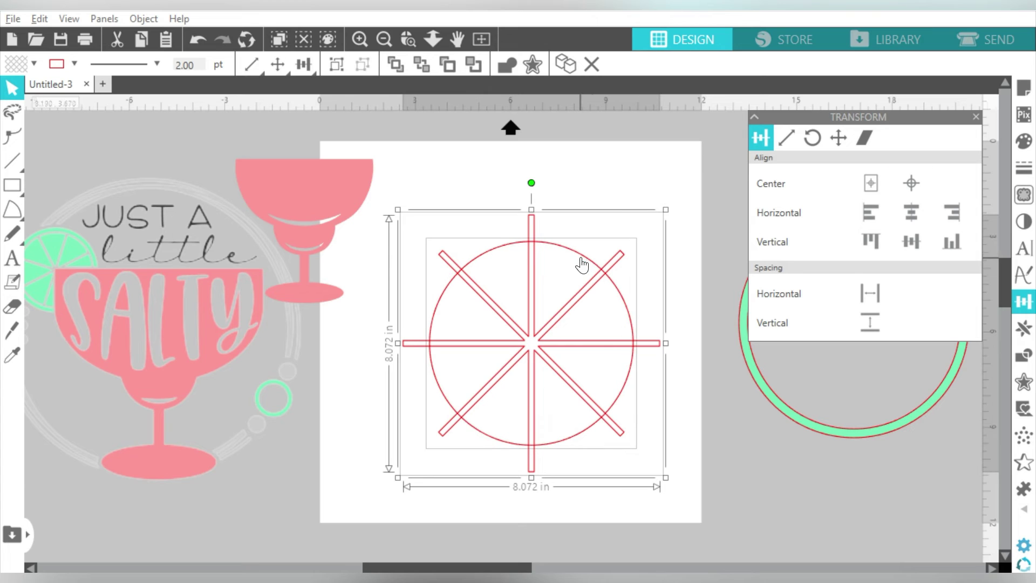
- Subtract the welded star from the circle to cut it into wedges
click(1023, 355)
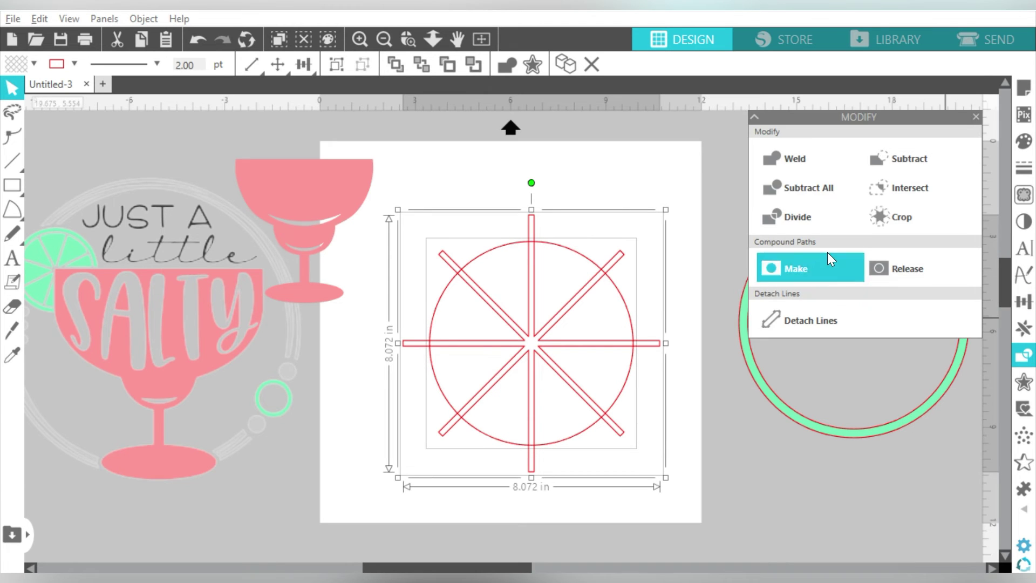
click(897, 175)
click(575, 212)
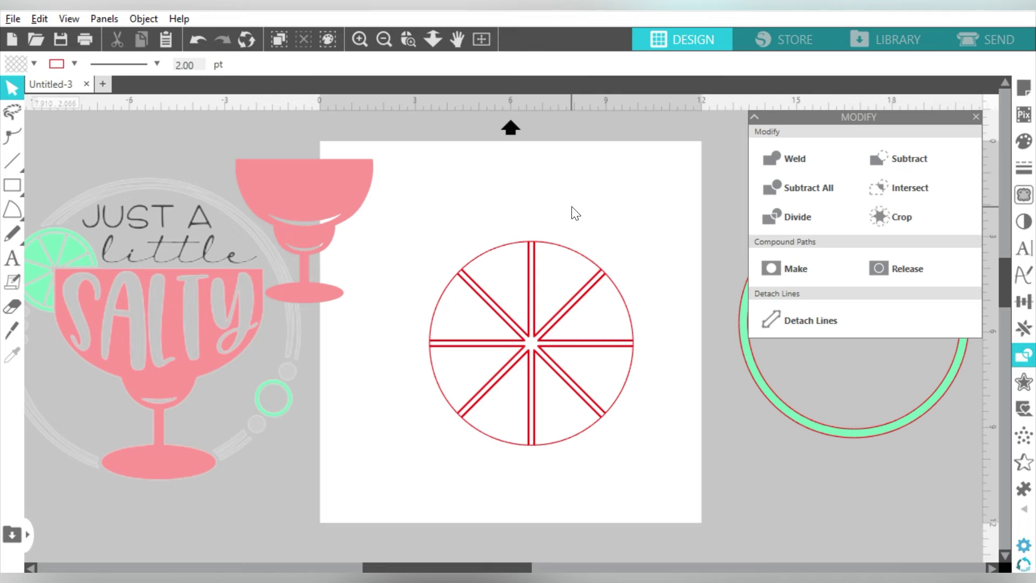
- Select all the wedges around the circle, group them, and move the group off the bars
click(517, 267)
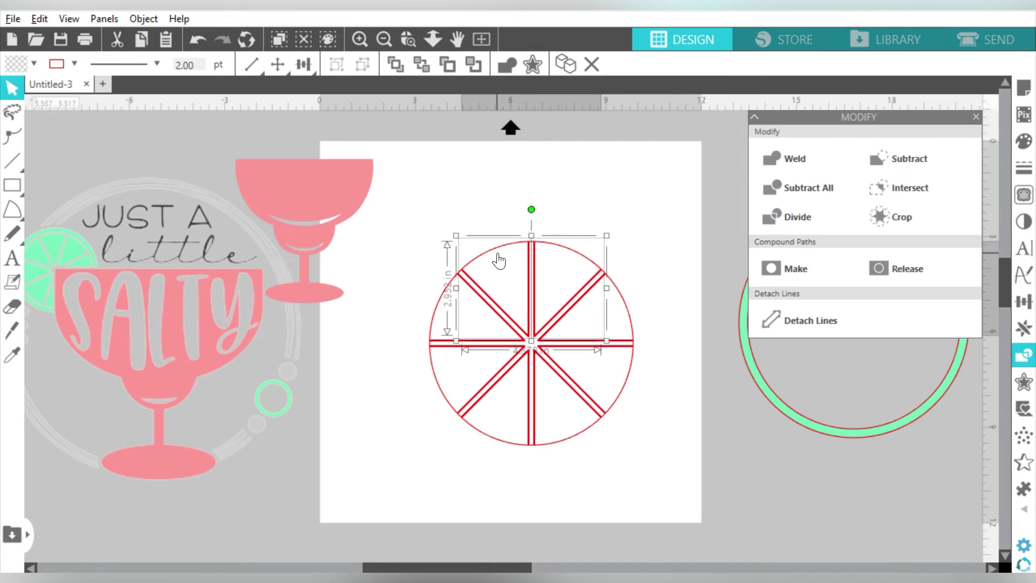
shift+click(441, 314)
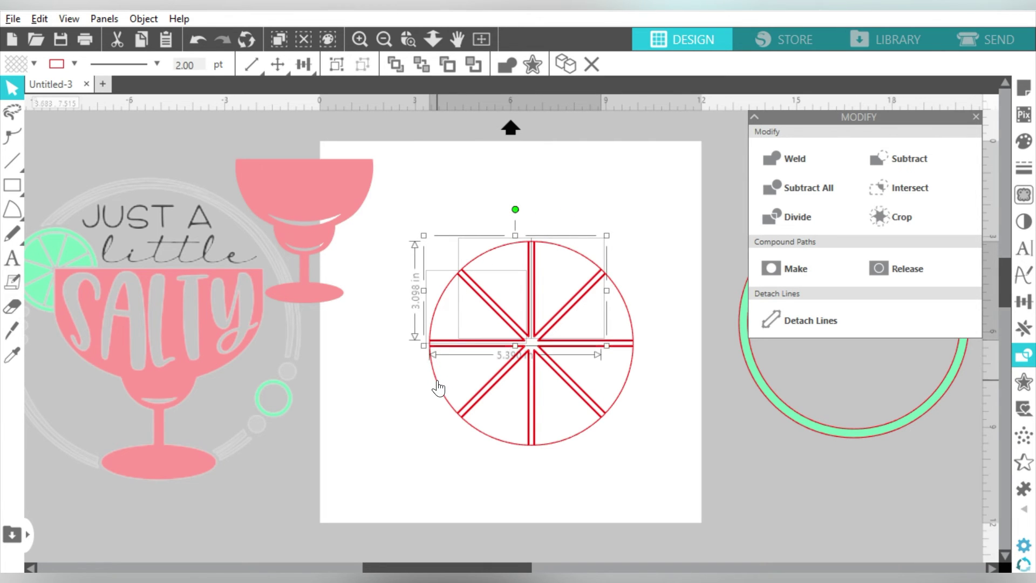
shift+click(438, 384)
shift+click(484, 433)
shift+click(564, 438)
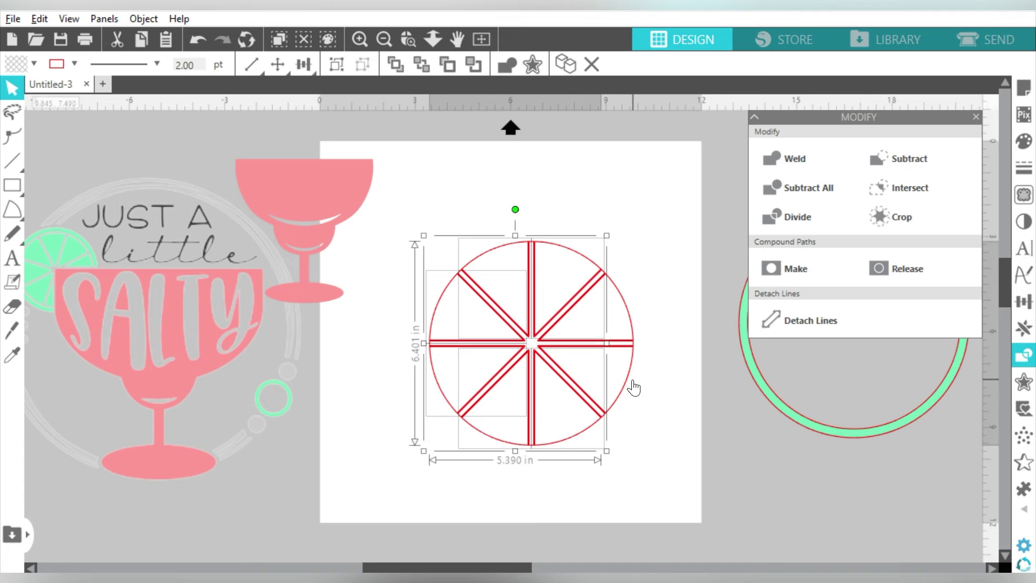
shift+click(632, 382)
shift+click(629, 308)
key(i)
key(ctrl+g)
drag(629, 310, 435, 346)
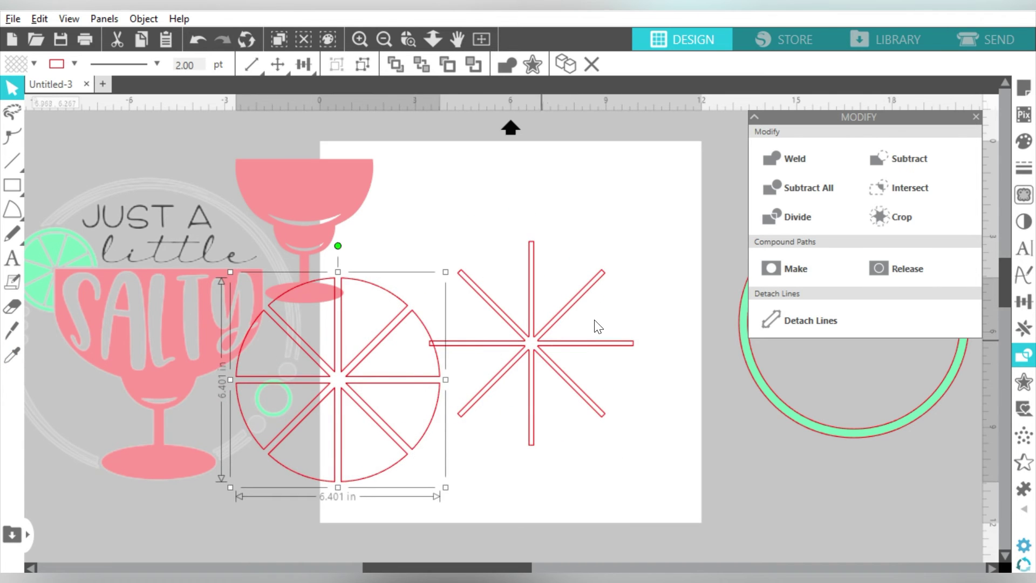
- Delete the leftover star of bars and move the wedge group back onto the page
click(561, 343)
key(Delete)
drag(436, 382, 649, 340)
- Move the green ring over the wedge group and center-align the two
drag(762, 388, 461, 396)
drag(381, 246, 704, 171)
click(1023, 328)
click(1024, 301)
click(912, 183)
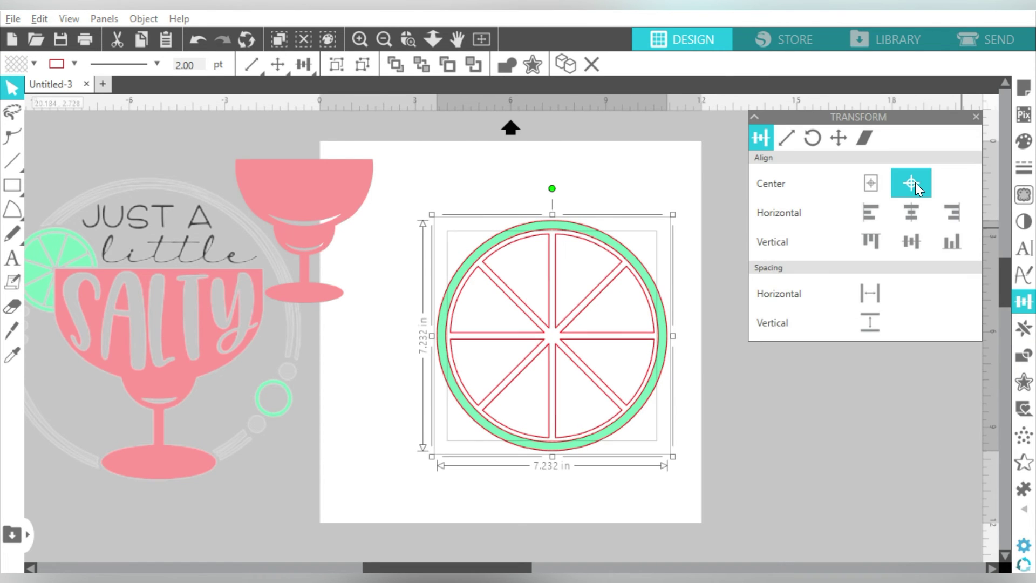
- Make a compound path from the ring and wedges and remove the slice's red outline
right_click(517, 238)
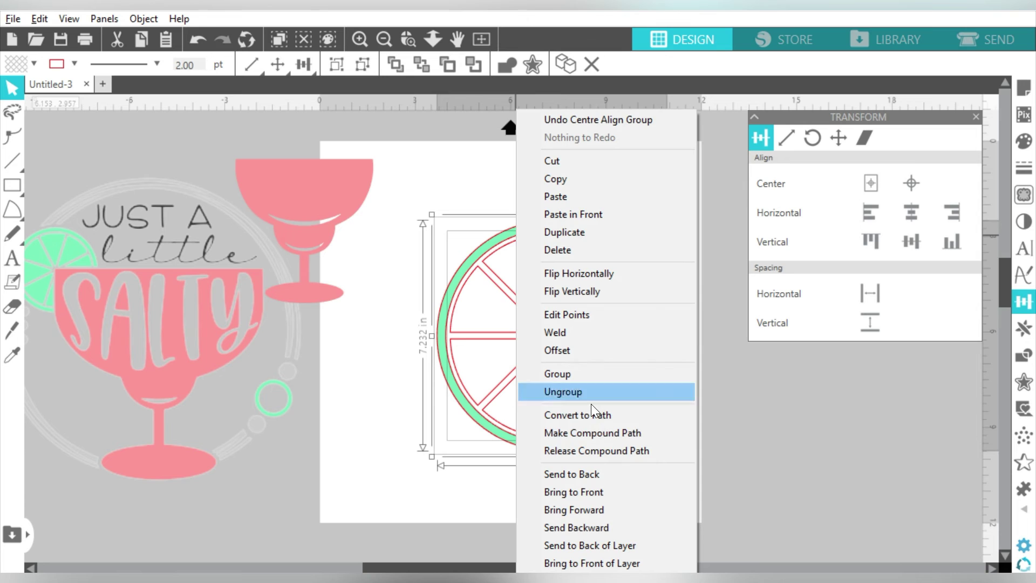
click(588, 439)
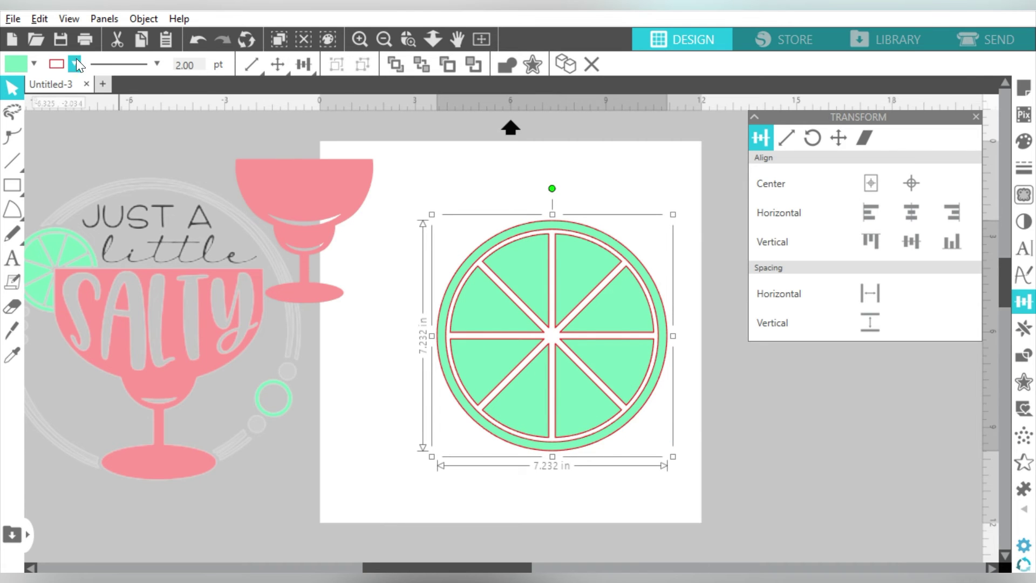
click(170, 96)
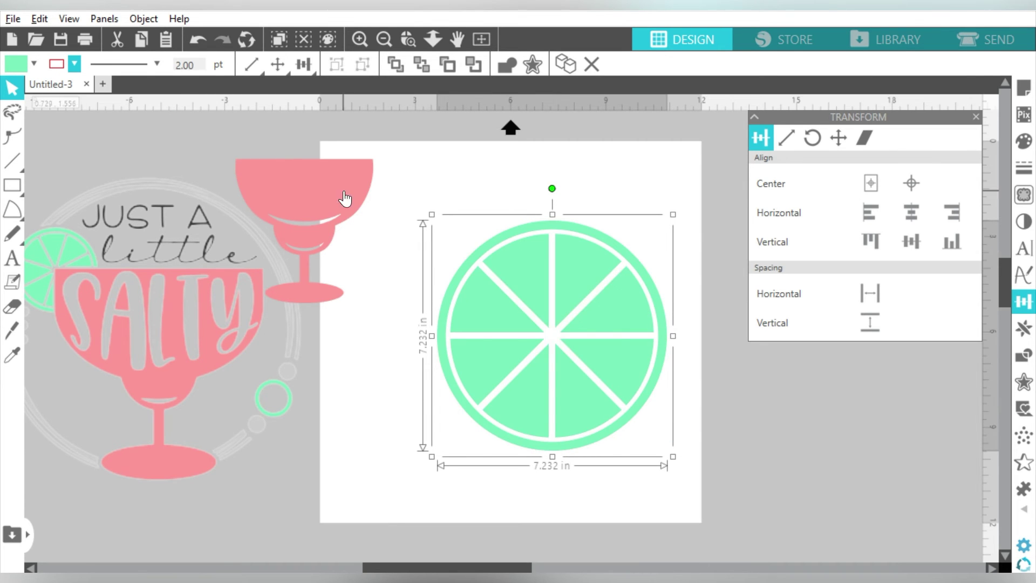
- Place the margarita glass on the page, shrink the lime slice at its rim, and enlarge the glass to about 6.08 in wide
drag(321, 170, 577, 280)
click(579, 286)
drag(673, 457, 526, 312)
click(549, 325)
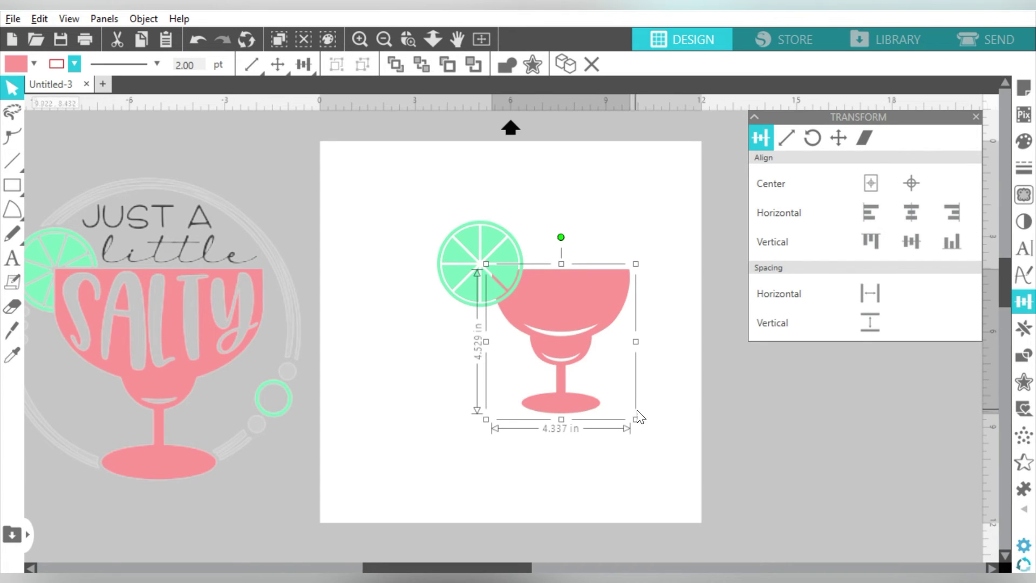
drag(636, 419, 690, 477)
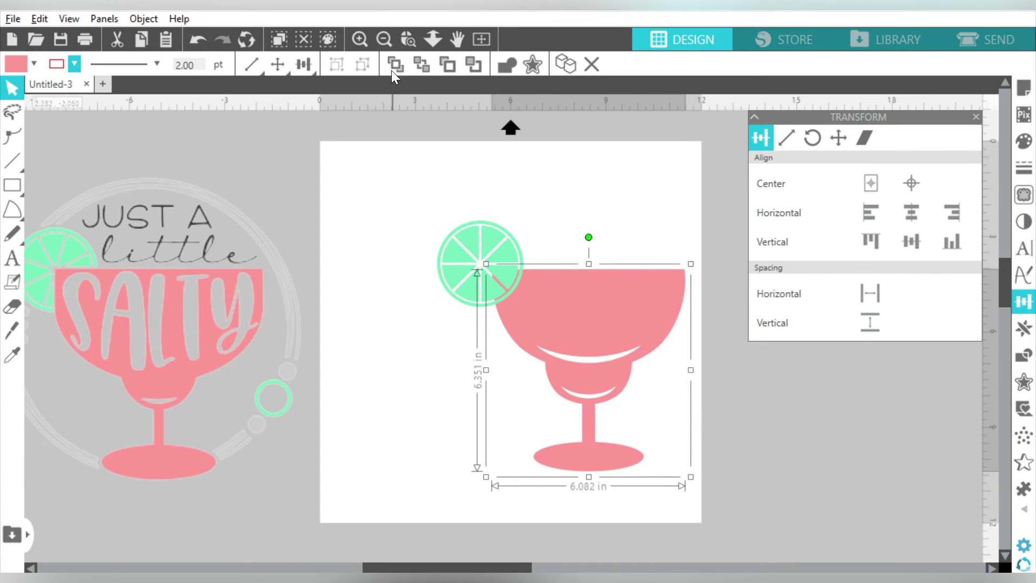
- Arrange the glass in front of the lime slice and enlarge both together until the glass is about 8.06 in wide
drag(578, 326, 495, 292)
click(555, 236)
key(ctrl+a)
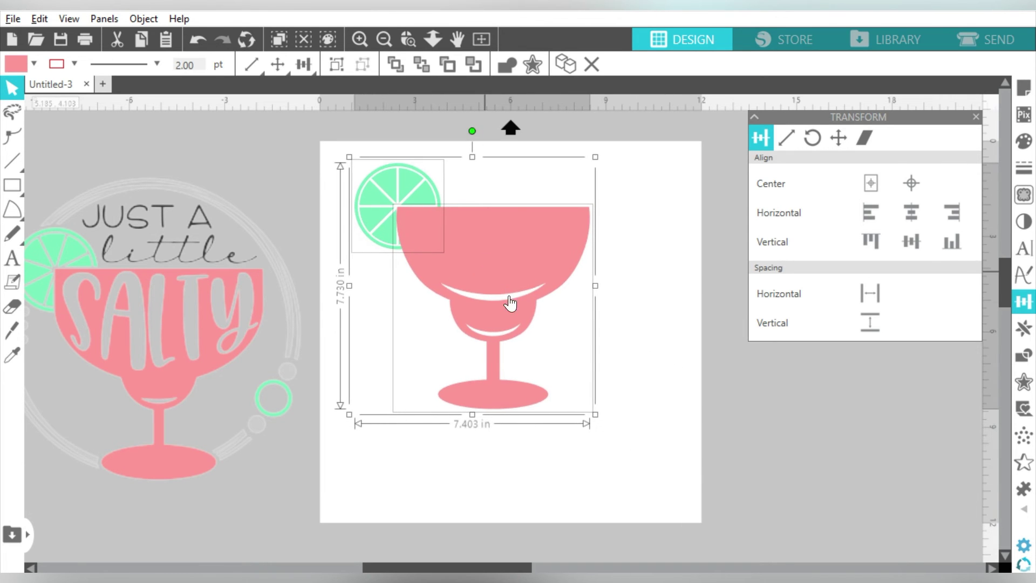
drag(597, 414, 691, 489)
click(734, 445)
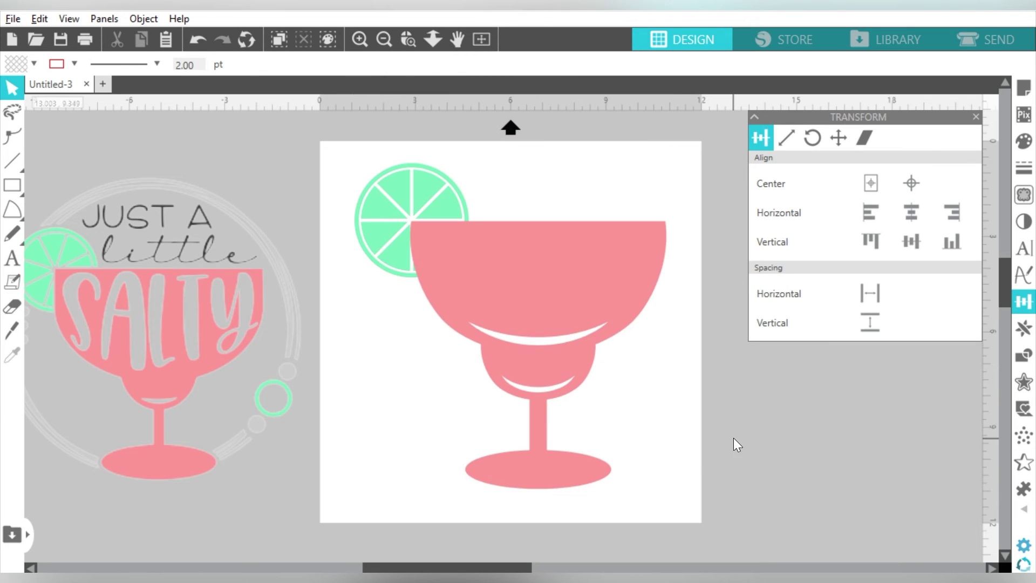
- Add the text "HELLO" in the blank area beside the glass stem
click(11, 259)
click(378, 442)
key(Escape)
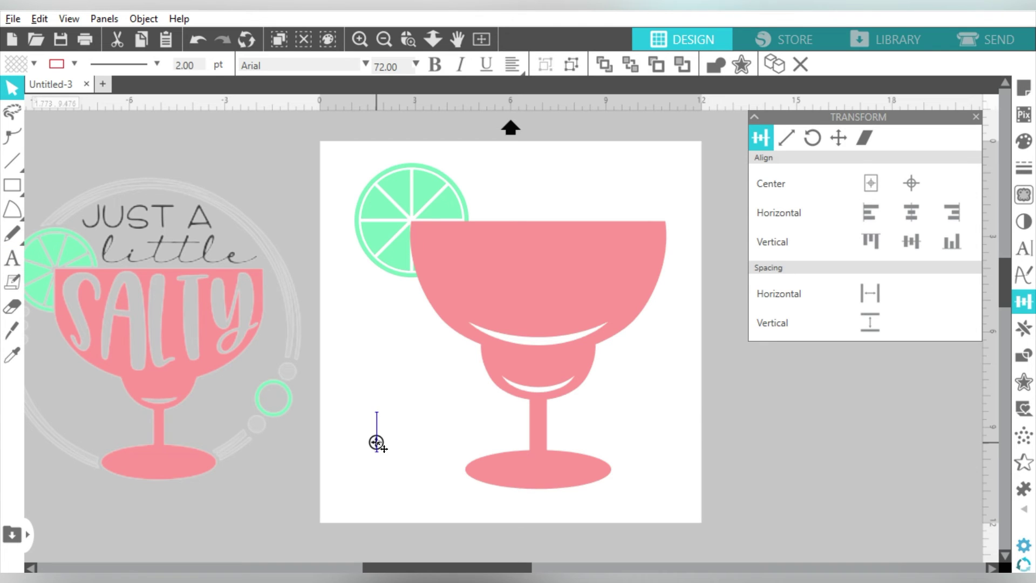
text(HELLO)
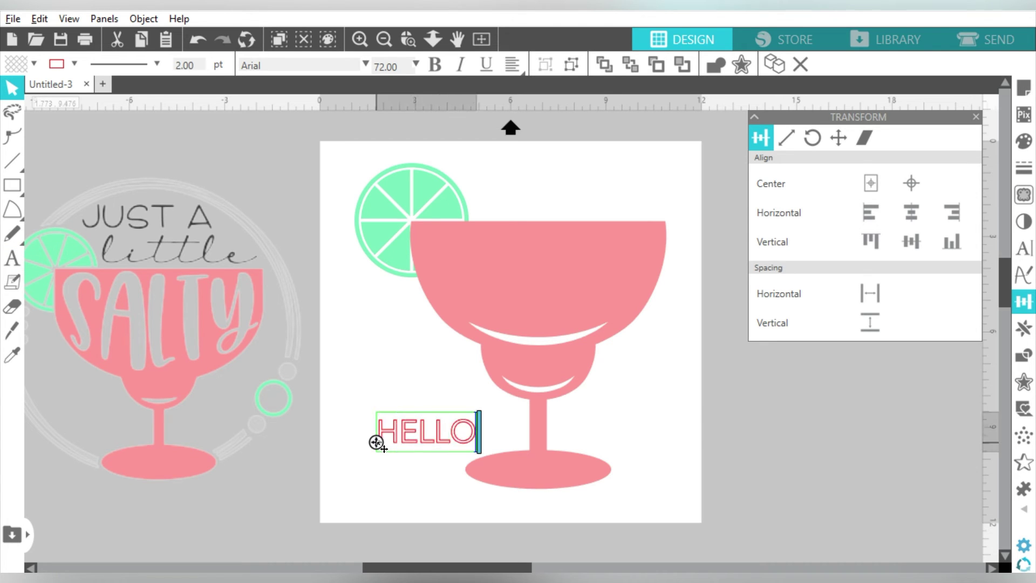
- Set the "HELLO" text in the Oaker Solid font and enlarge it to about 7.06 in wide over the glass bowl
drag(363, 372, 400, 419)
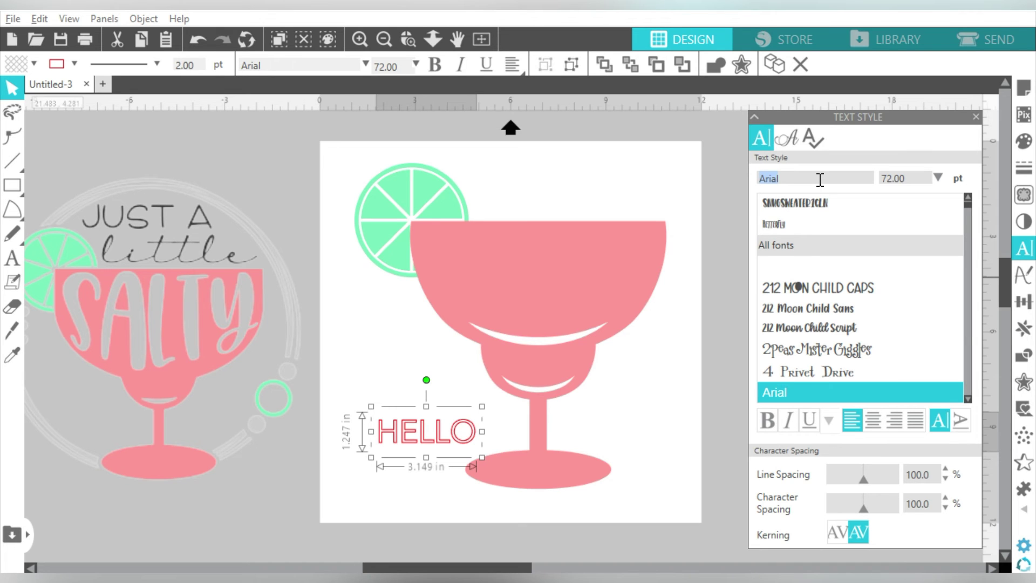
text(oaker Shiny)
click(968, 399)
click(932, 393)
click(453, 445)
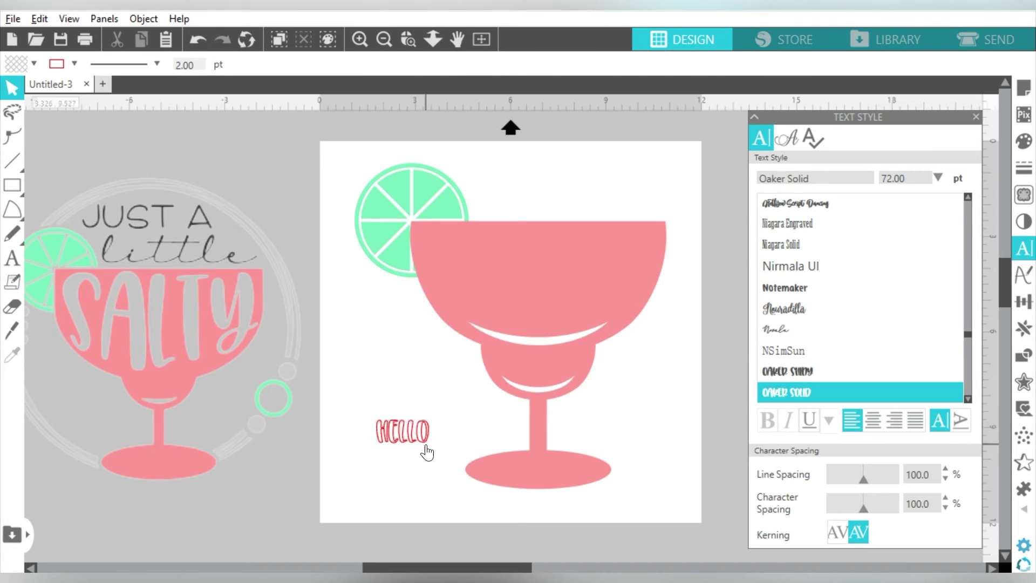
drag(425, 444, 626, 323)
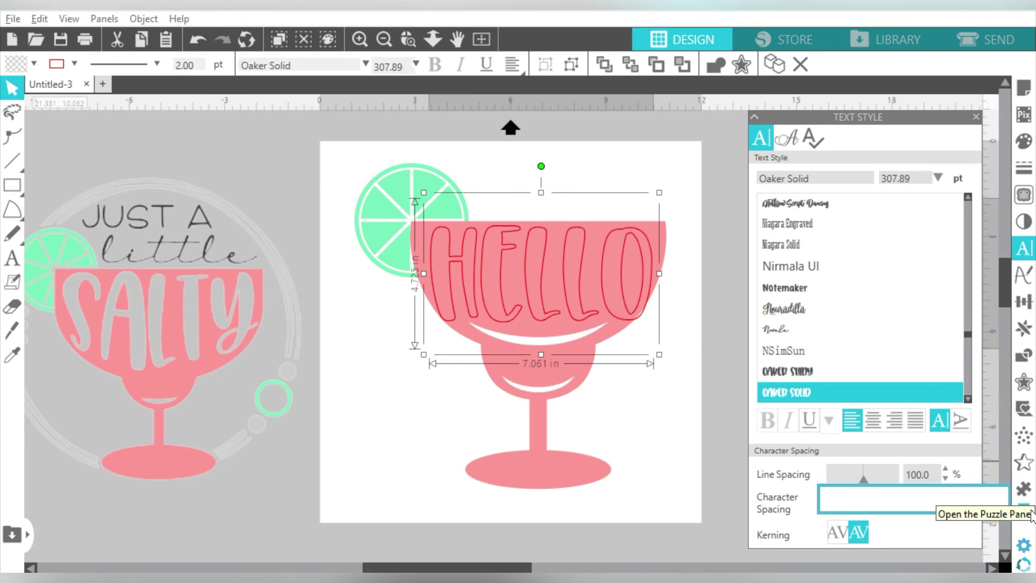
click(675, 452)
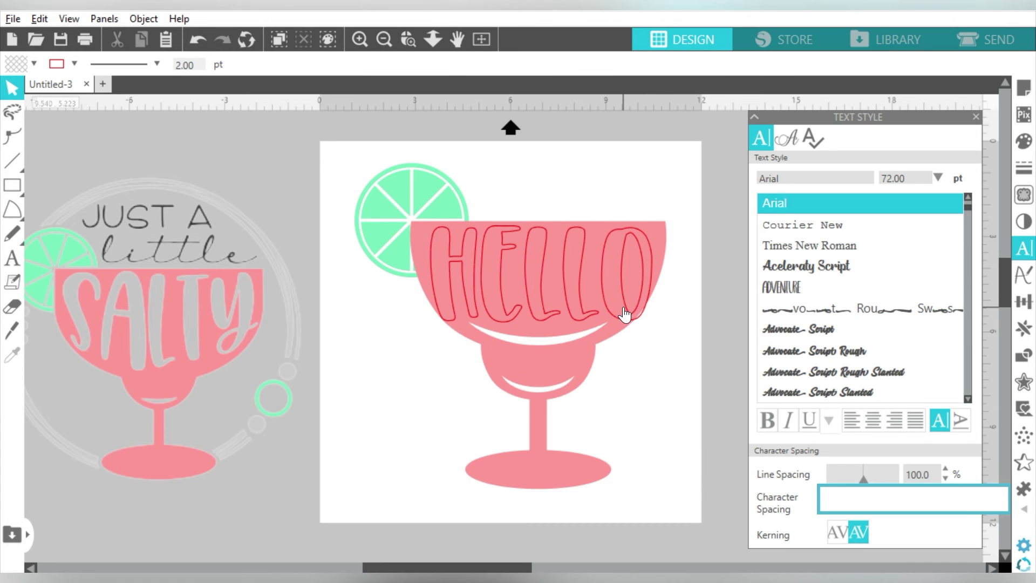
- Ungroup the "HELLO" text on the glass bowl into individual letters
click(626, 308)
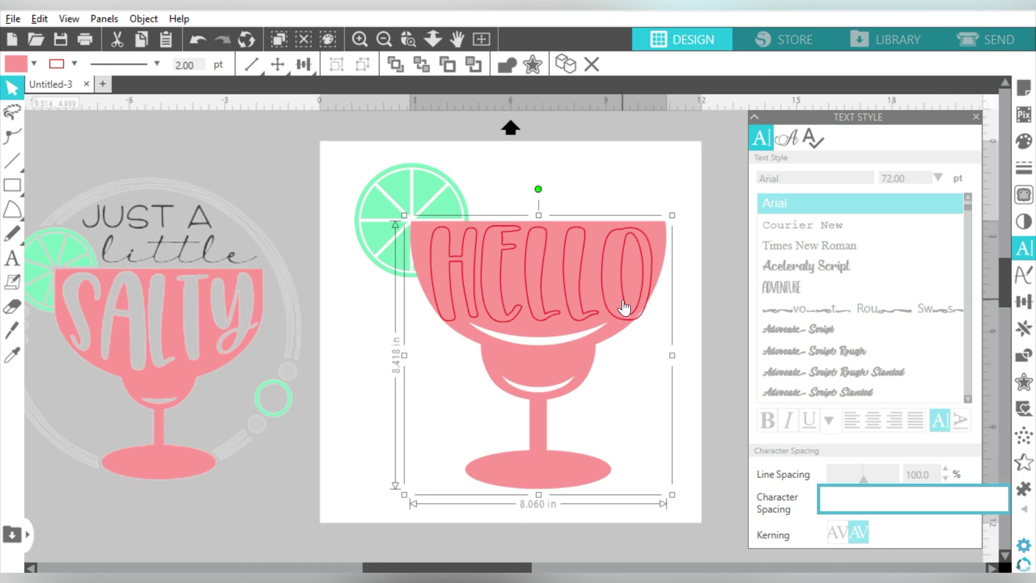
click(684, 282)
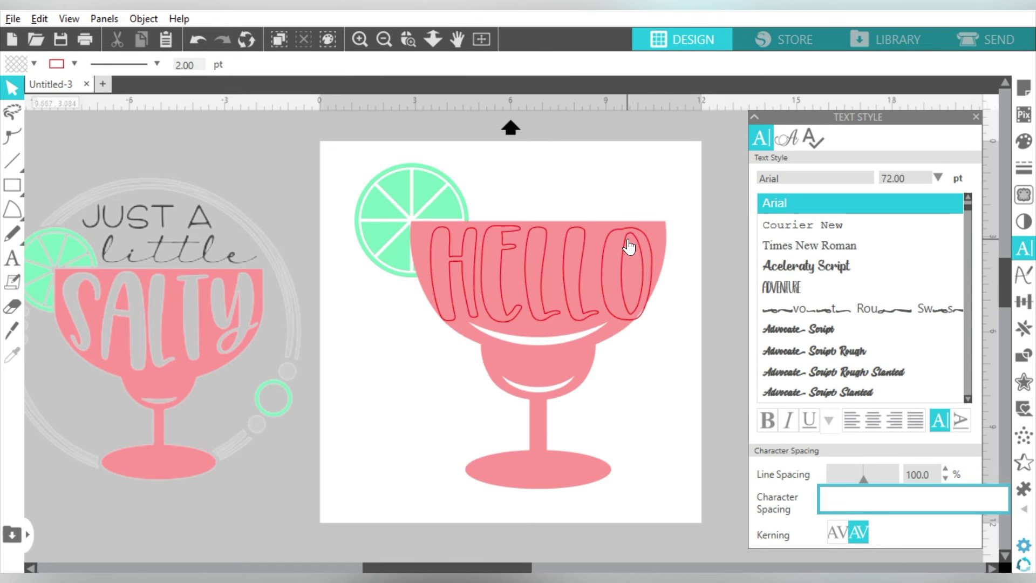
click(625, 246)
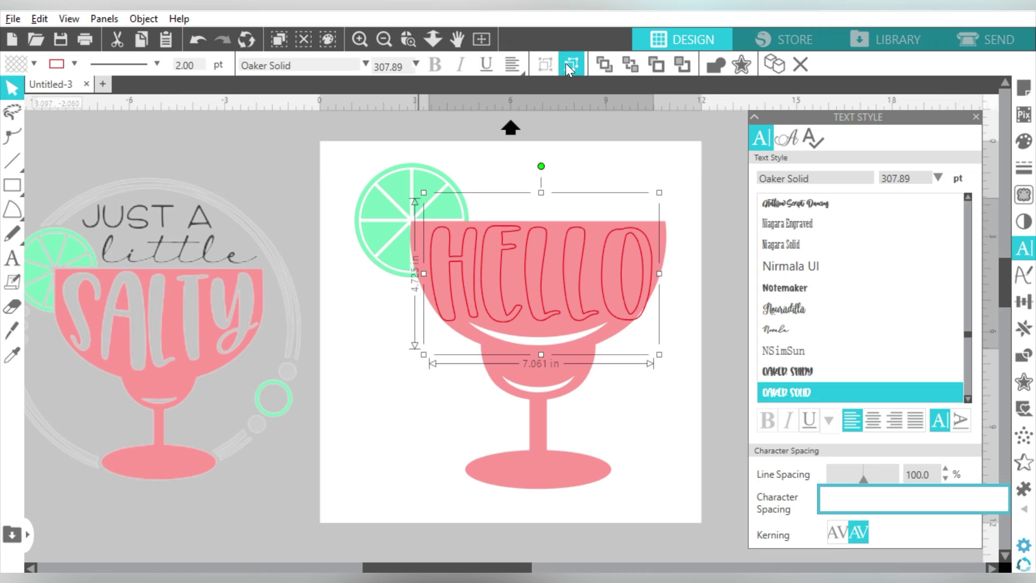
click(413, 341)
click(444, 323)
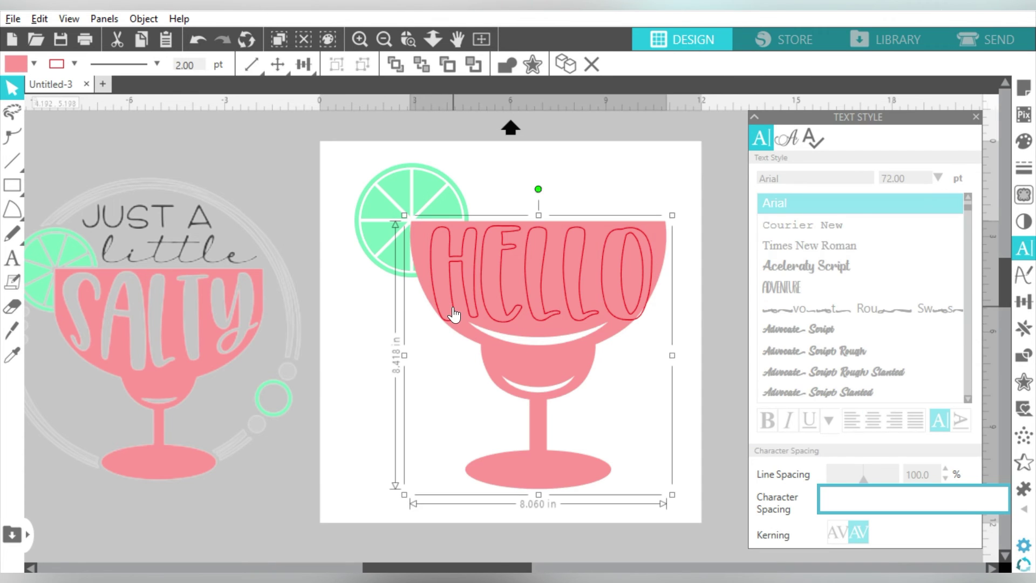
- Fit the letters to the bowl's curve: shorten the H, stretch the first L to about 3.12 in, shorten the O and nudge it left
click(452, 308)
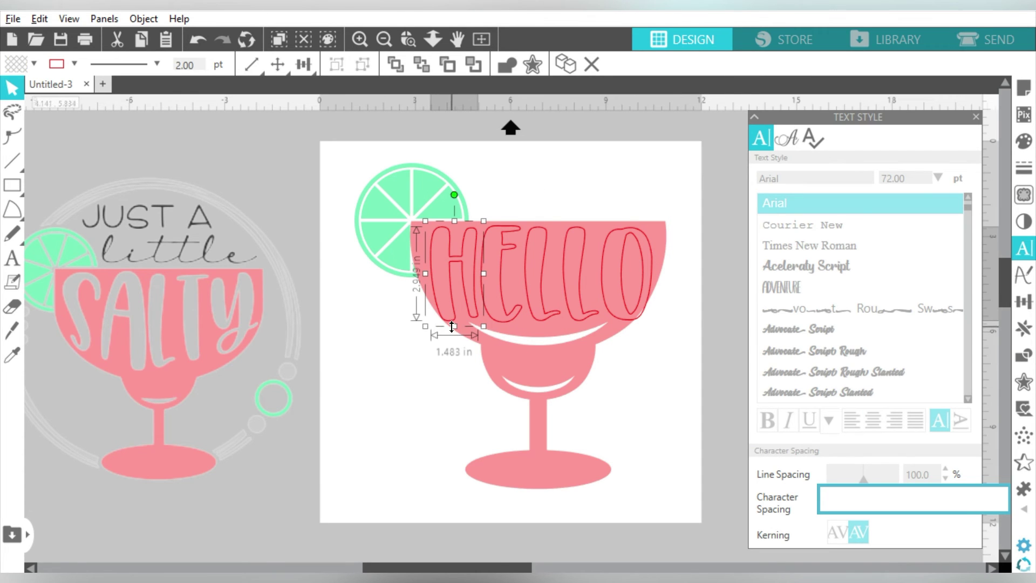
click(541, 329)
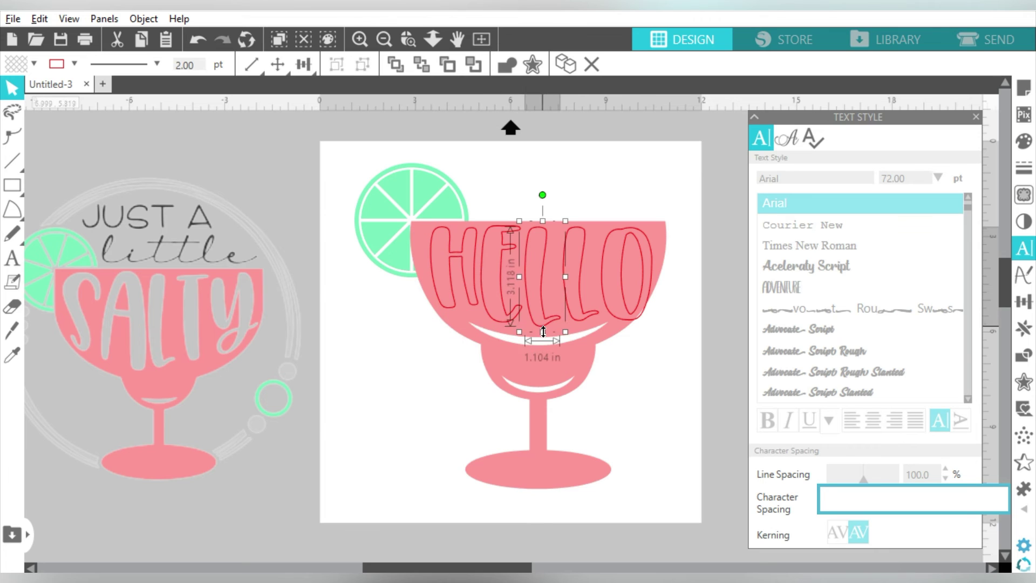
click(632, 328)
drag(628, 326, 629, 311)
key(Left)
key(Left)
key(Left)
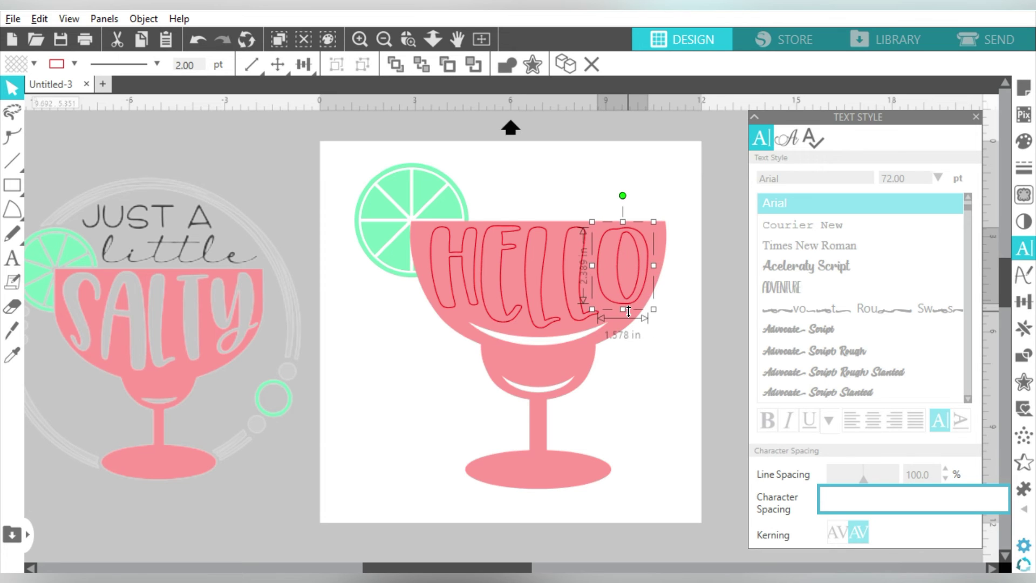
click(517, 316)
click(516, 314)
click(673, 349)
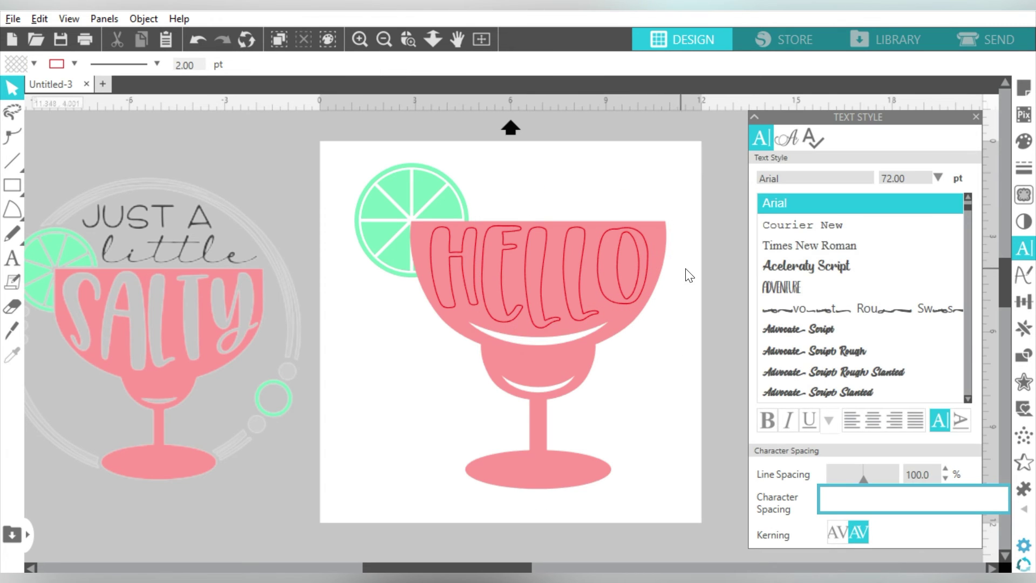
- Combine the five letters with the margarita glass so the lettering is cut out of the bowl
drag(688, 268, 453, 284)
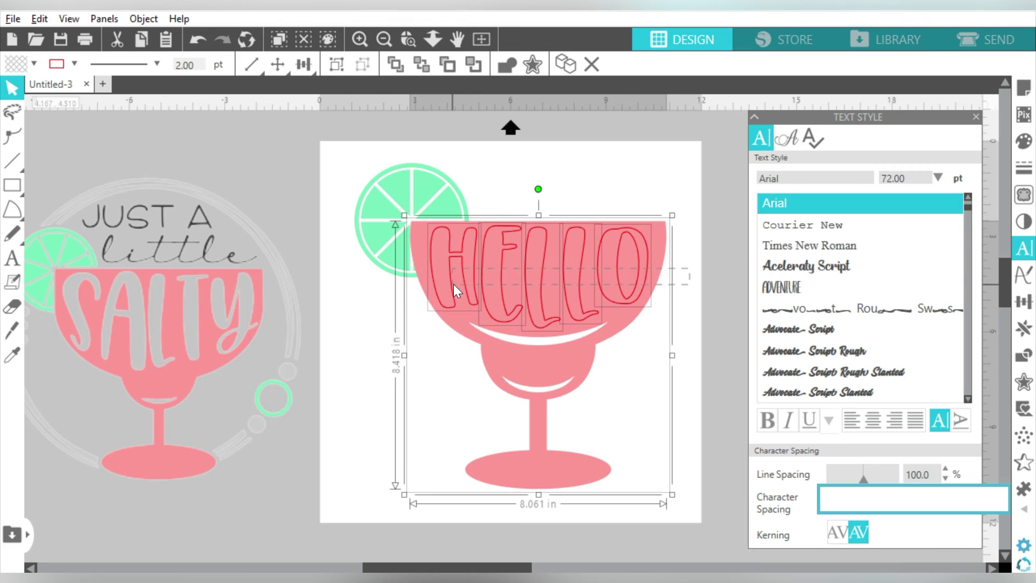
right_click(454, 291)
click(480, 349)
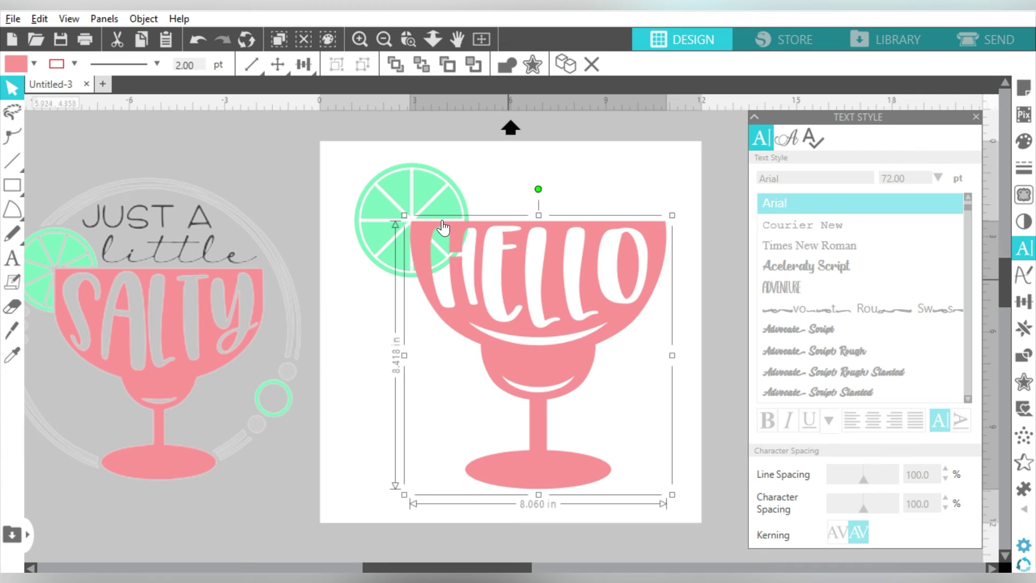
- Move the lime slice clear of the glass, cut off its lower-right quarter with the Knife tool, and delete that quarter
drag(382, 215, 320, 204)
click(12, 329)
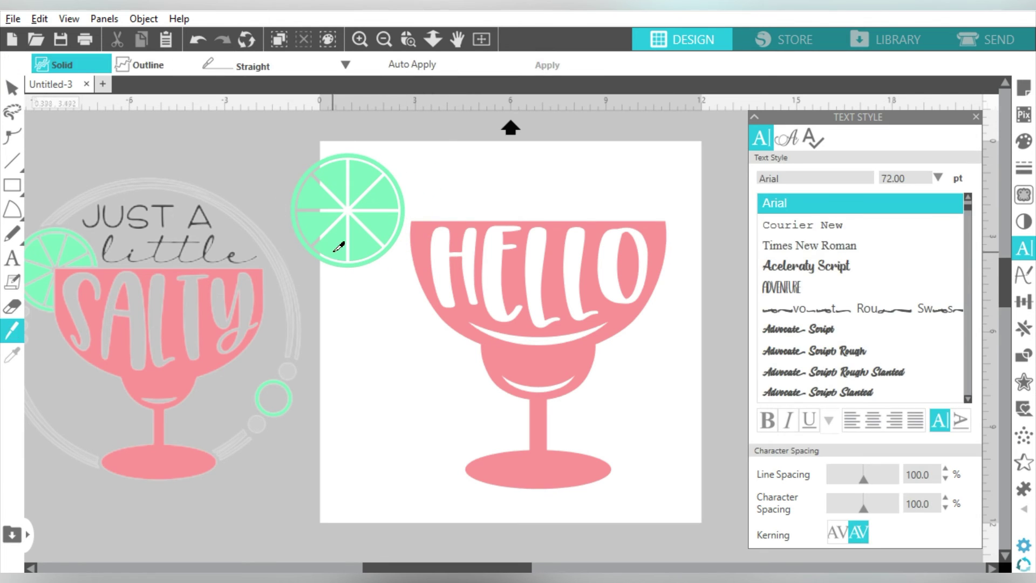
click(408, 39)
drag(294, 161, 434, 281)
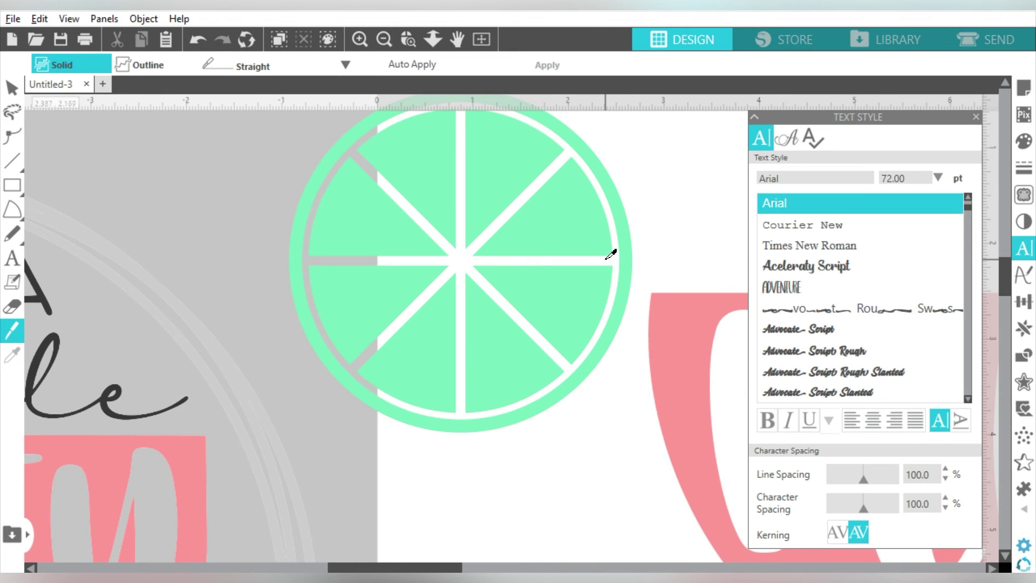
click(12, 88)
click(529, 316)
key(Delete)
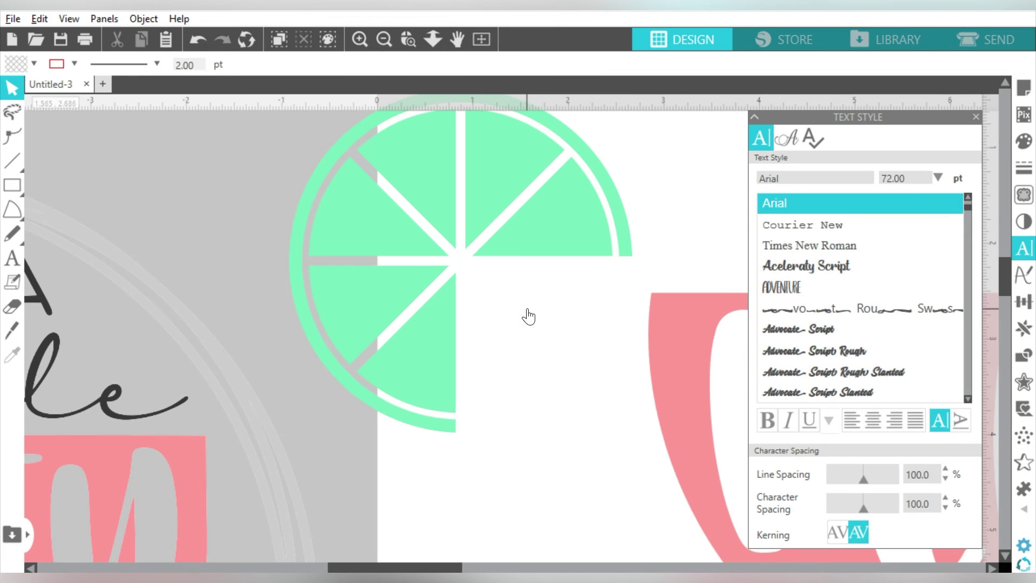
drag(652, 167, 351, 319)
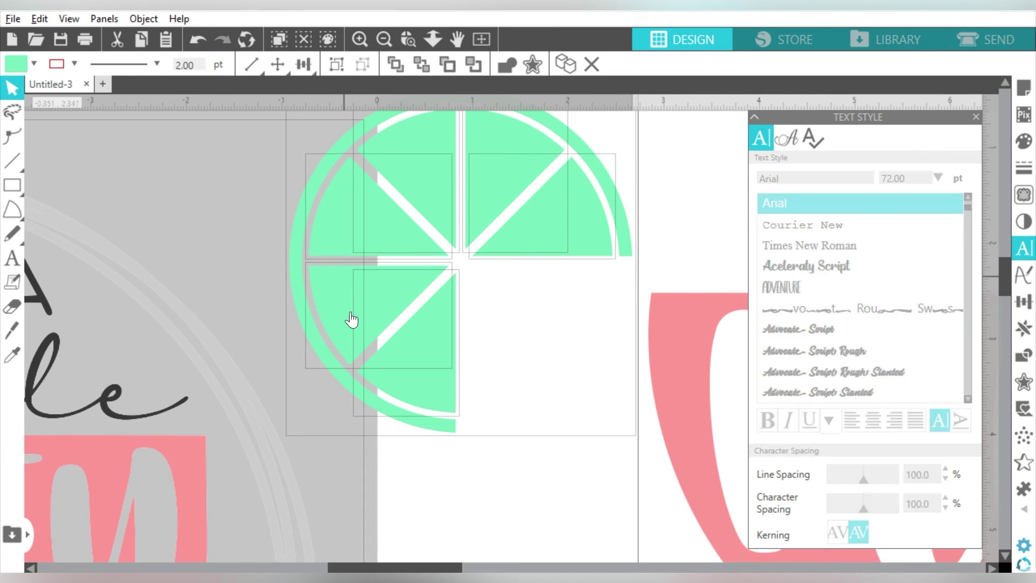
drag(395, 354, 357, 274)
right_click(372, 213)
click(419, 409)
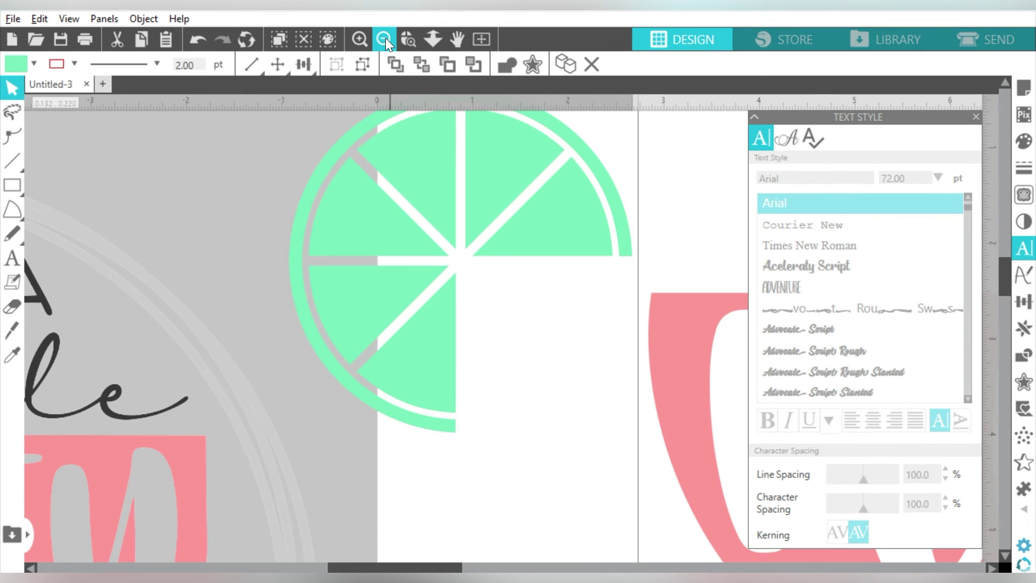
click(384, 38)
drag(468, 292, 396, 290)
click(362, 65)
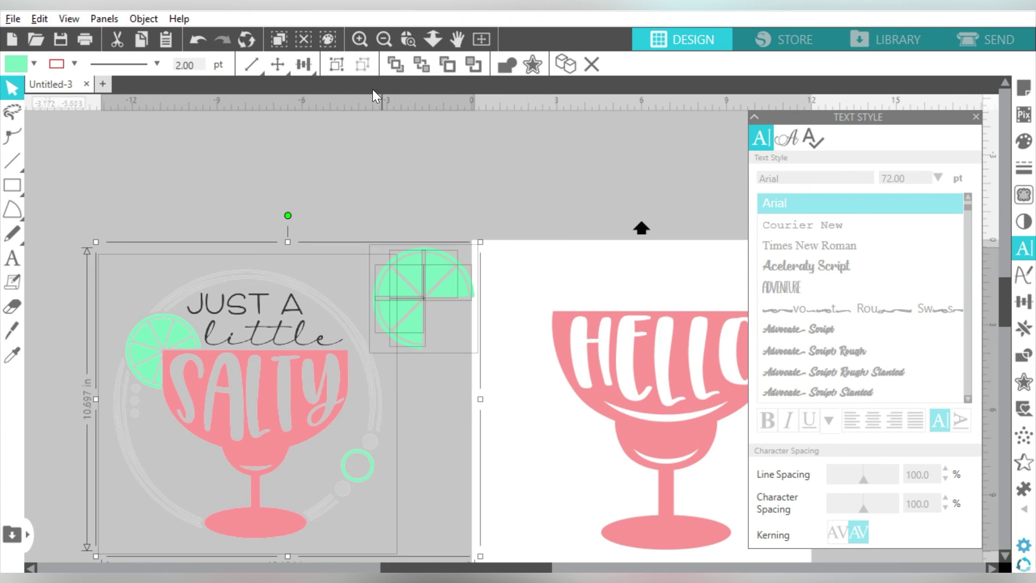
- Group the remaining lime pieces, fit the cut corner against the glass's upper-left rim, and rotate the slice slightly
click(409, 314)
drag(408, 314, 518, 308)
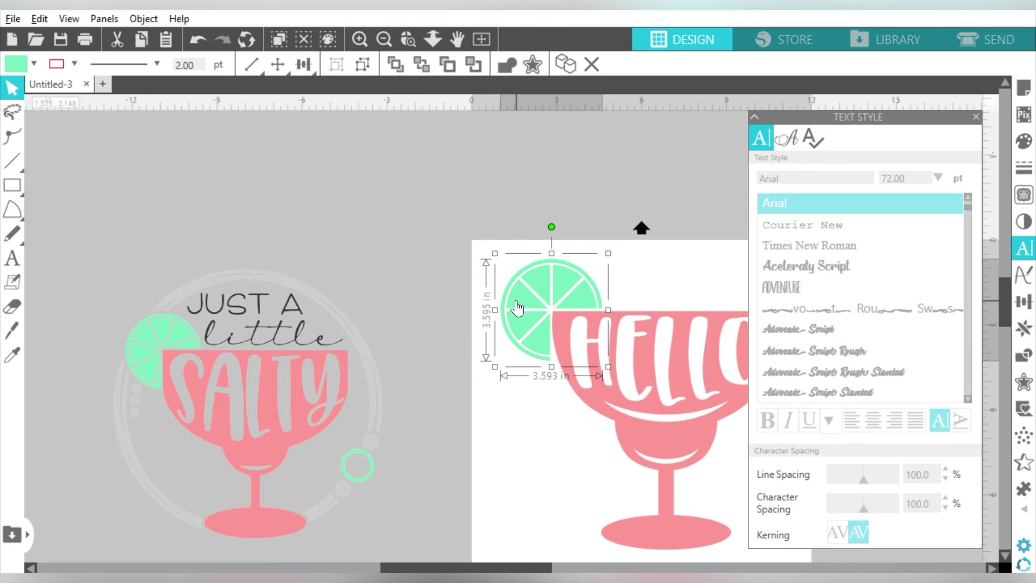
drag(423, 567, 505, 569)
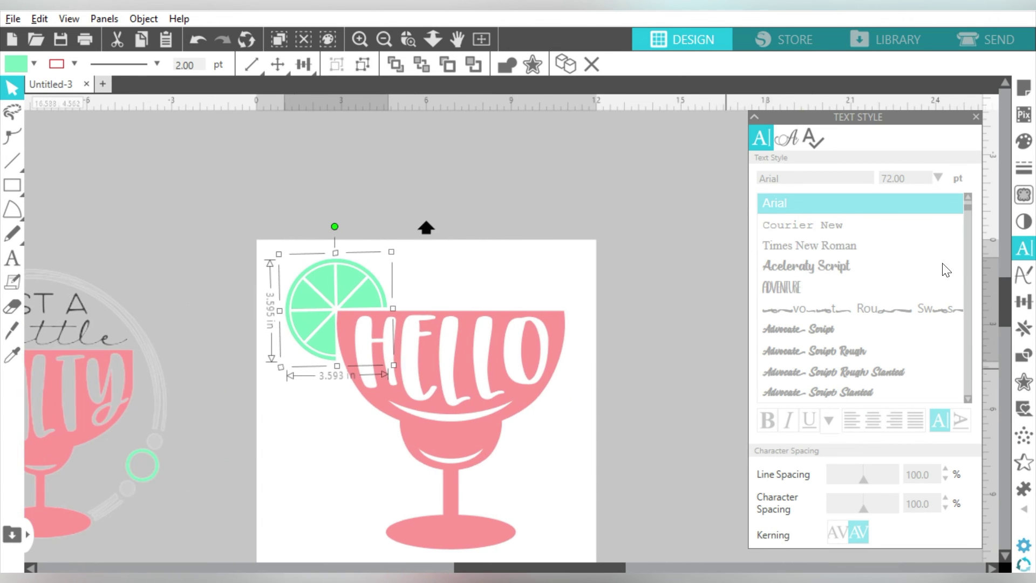
drag(1007, 289, 1007, 299)
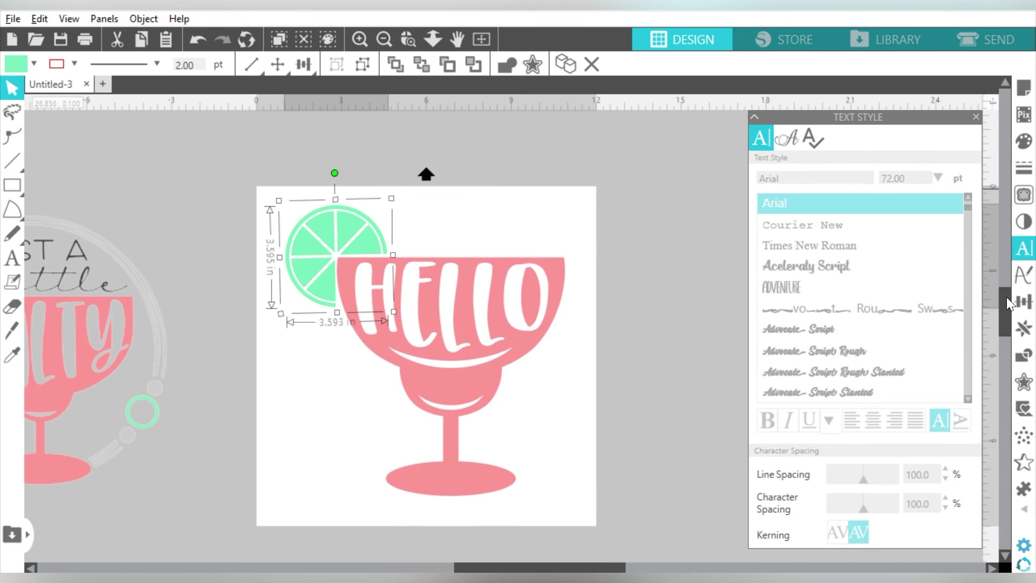
click(653, 255)
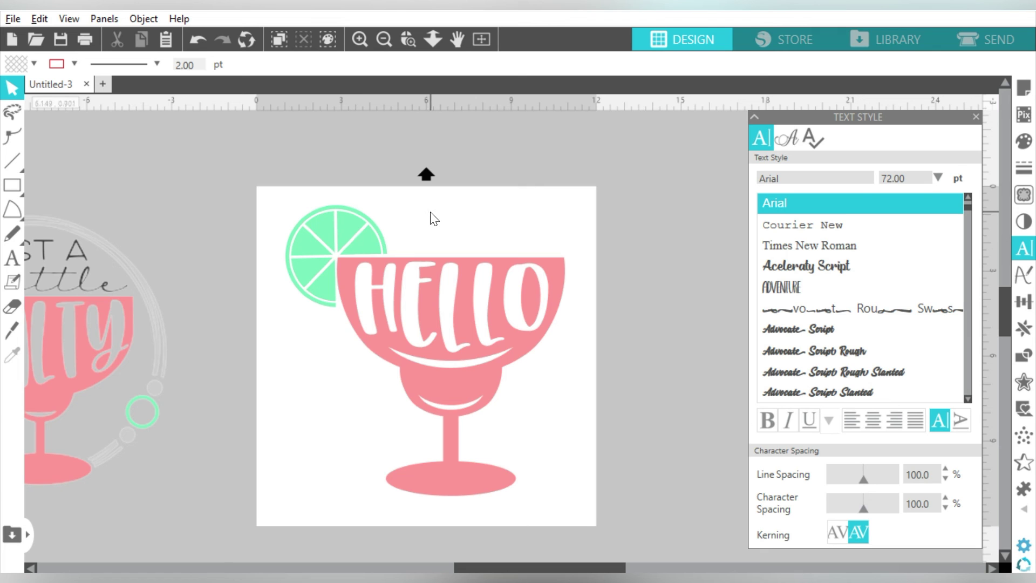
- Center the lime slice and glass together on the page and open the Modify options
click(351, 323)
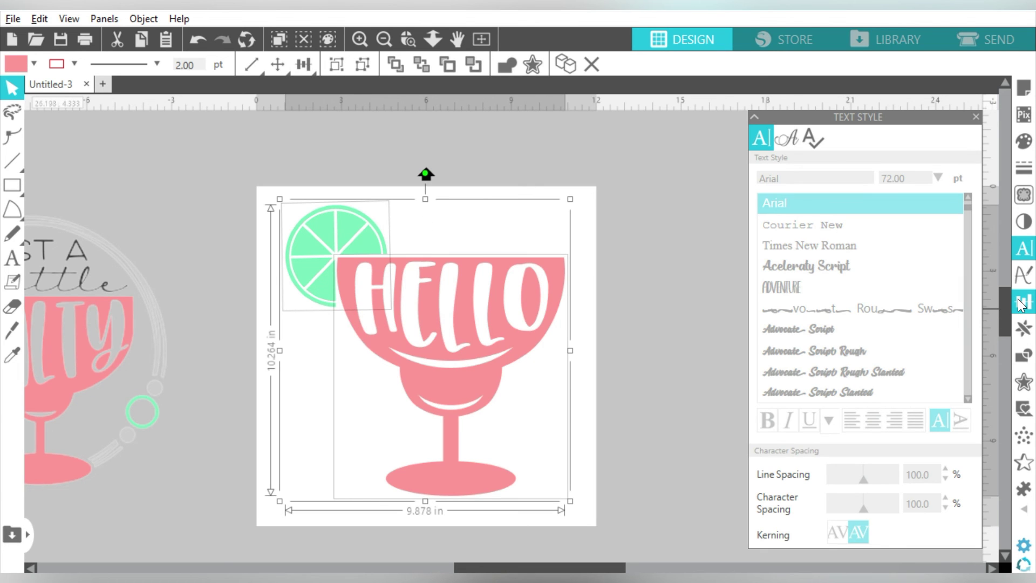
click(1020, 301)
click(870, 183)
click(1023, 357)
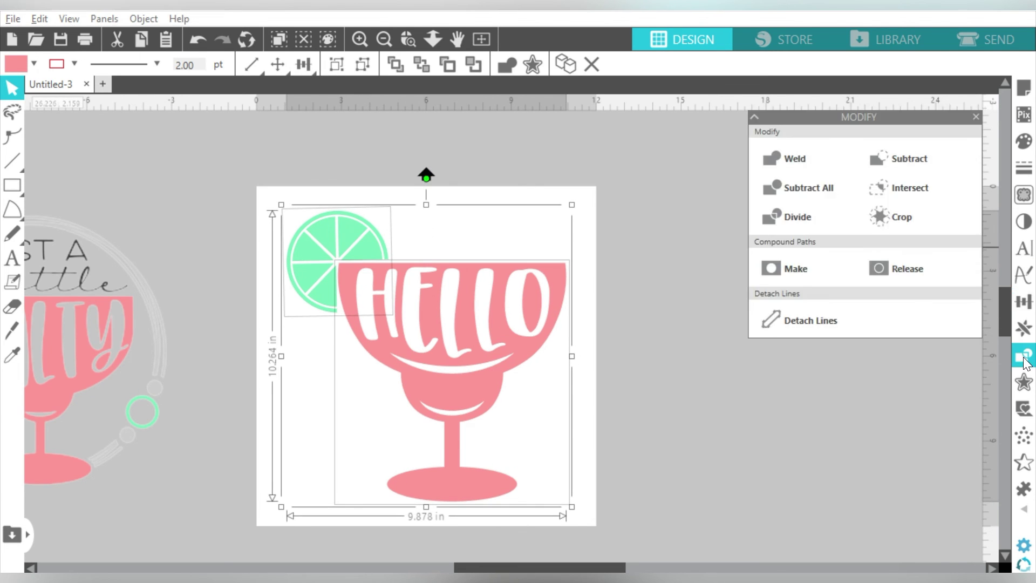